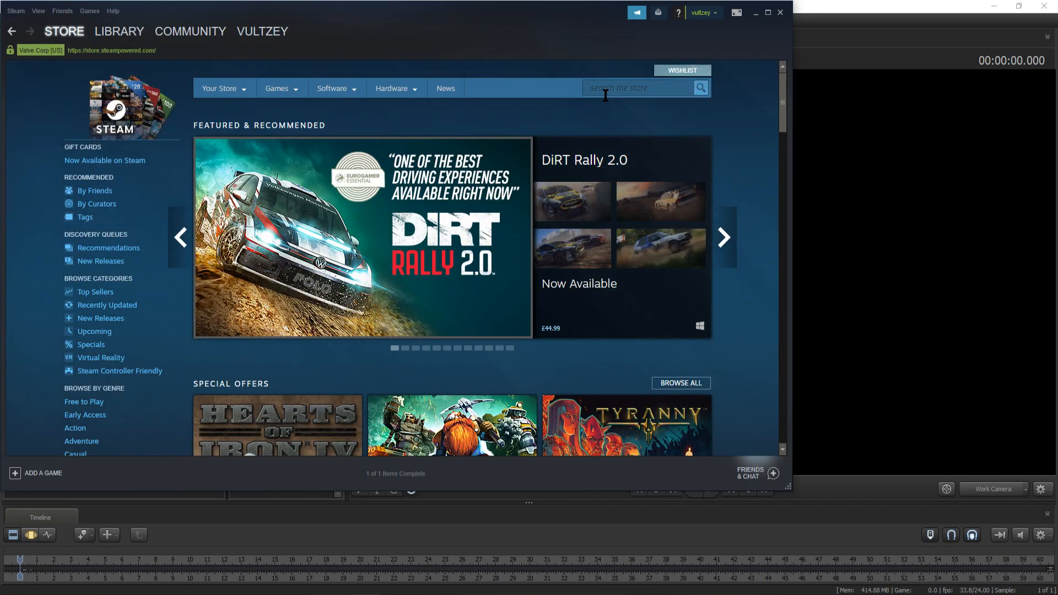
Search the Steam store for "source fil", open the Source Filmmaker product page and look over its details.
{"action": "left_click", "coordinate": [605, 94]}
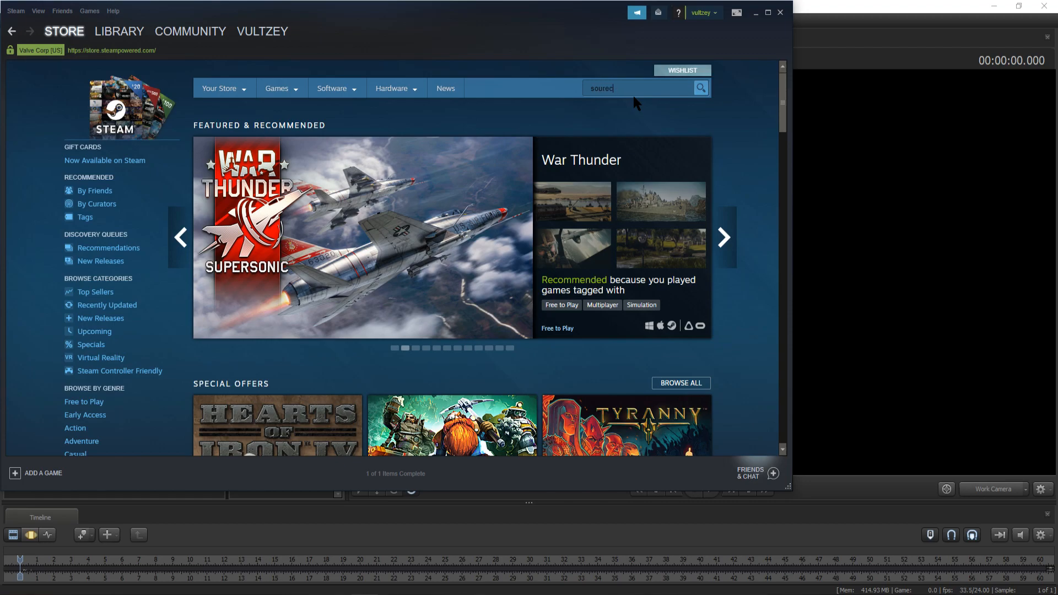
{"action": "type", "text": "source fil"}
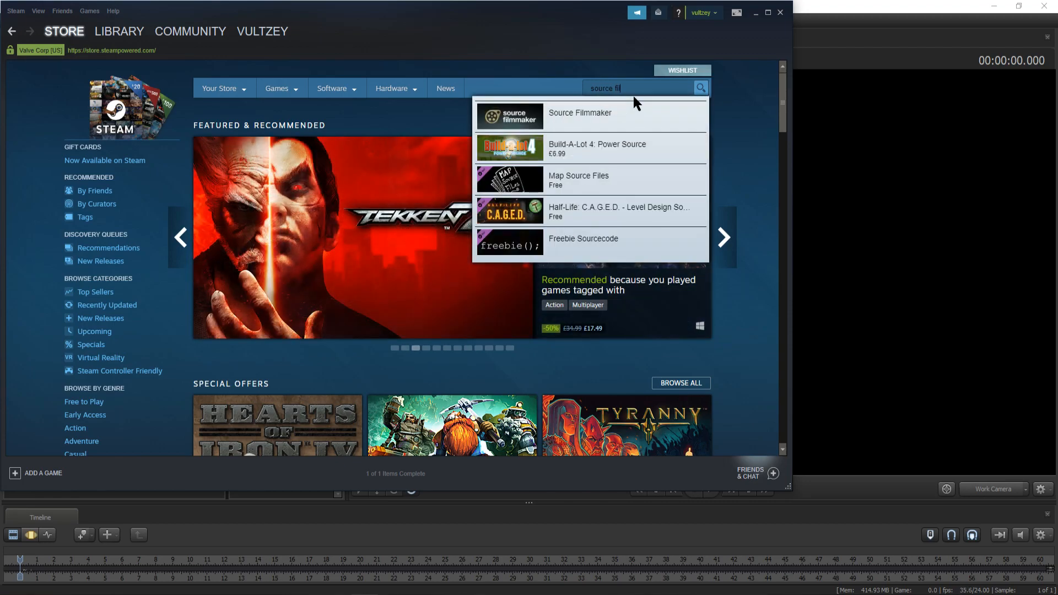
{"action": "left_click", "coordinate": [606, 114]}
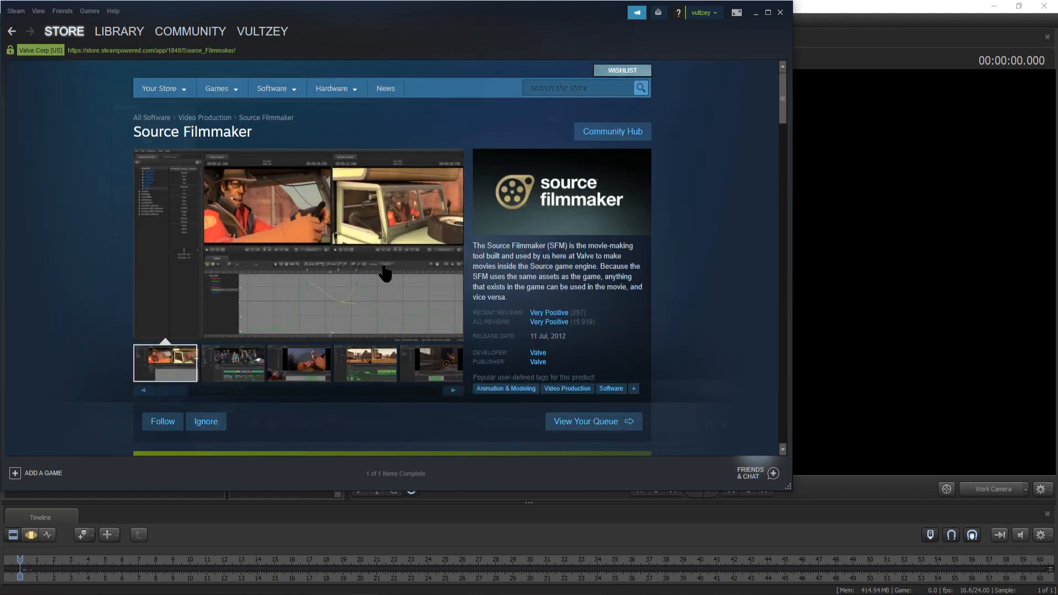
{"action": "scroll", "coordinate": [342, 353], "scroll_direction": "down", "scroll_amount": 3}
{"action": "scroll", "coordinate": [255, 345], "scroll_direction": "down", "scroll_amount": 3}
{"action": "scroll", "coordinate": [202, 325], "scroll_direction": "up", "scroll_amount": 3}
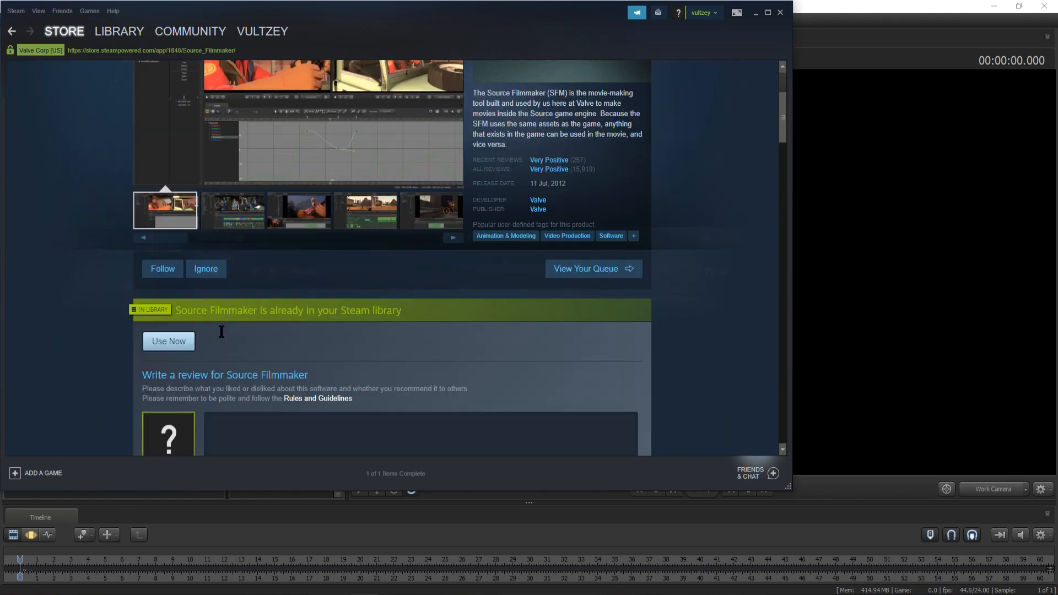
{"action": "scroll", "coordinate": [418, 275], "scroll_direction": "up", "scroll_amount": 3}
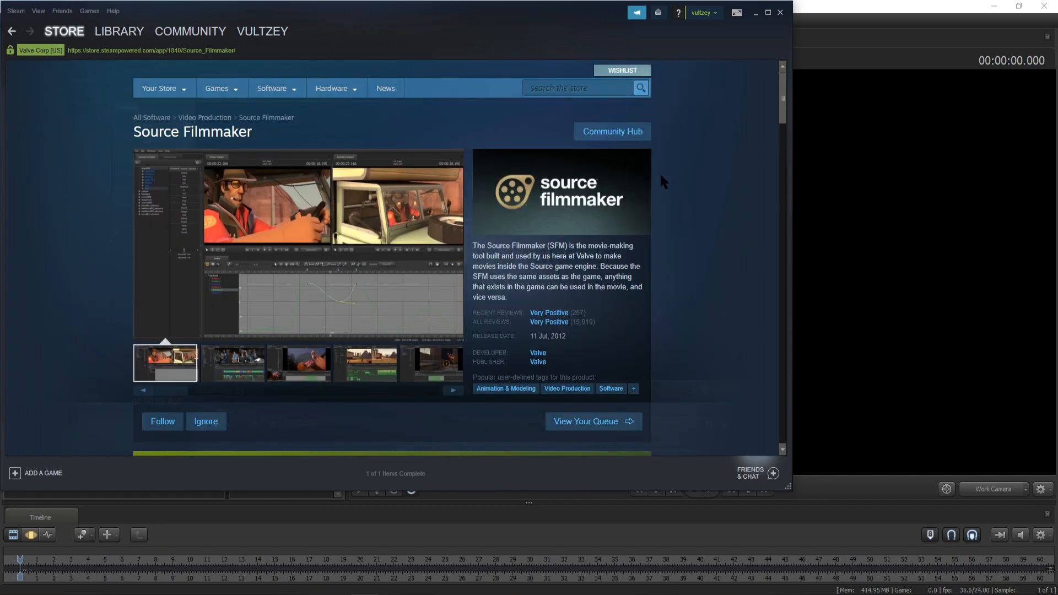
{"action": "left_click_drag", "start_coordinate": [354, 28], "coordinate": [476, 51]}
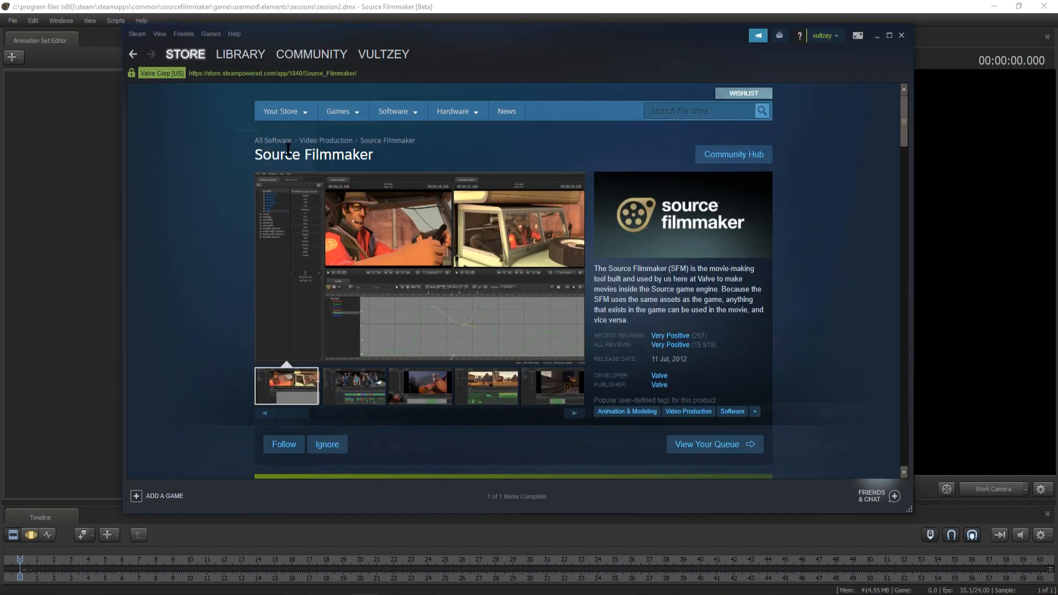
{"action": "scroll", "coordinate": [236, 204], "scroll_direction": "down", "scroll_amount": 3}
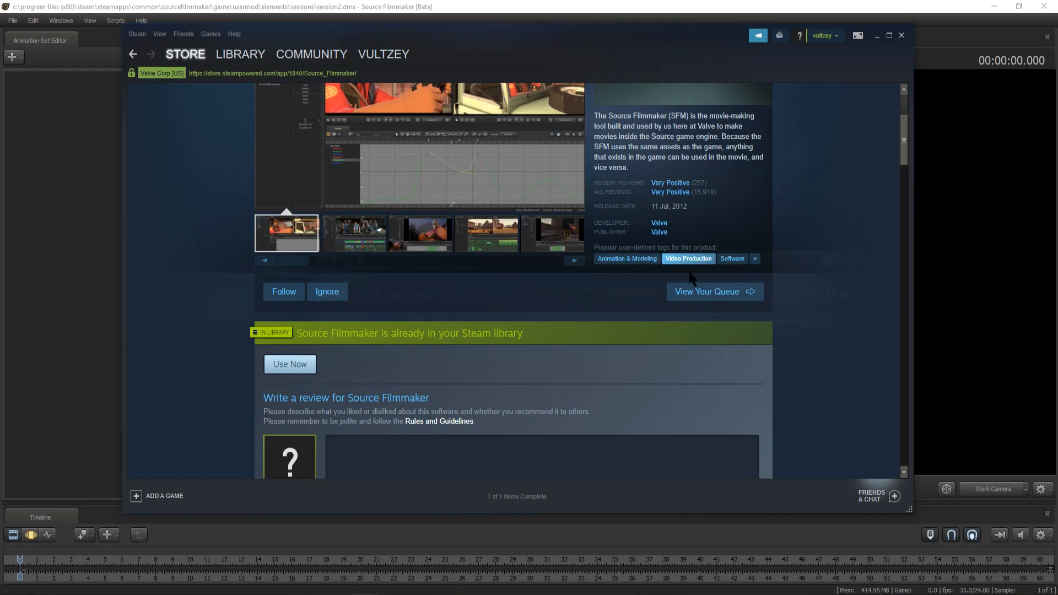
{"action": "scroll", "coordinate": [229, 94], "scroll_direction": "up", "scroll_amount": 3}
Go to Source Filmmaker in the Steam software library and browse its Workshop.
{"action": "mouse_move", "coordinate": [234, 58]}
{"action": "left_click", "coordinate": [235, 78]}
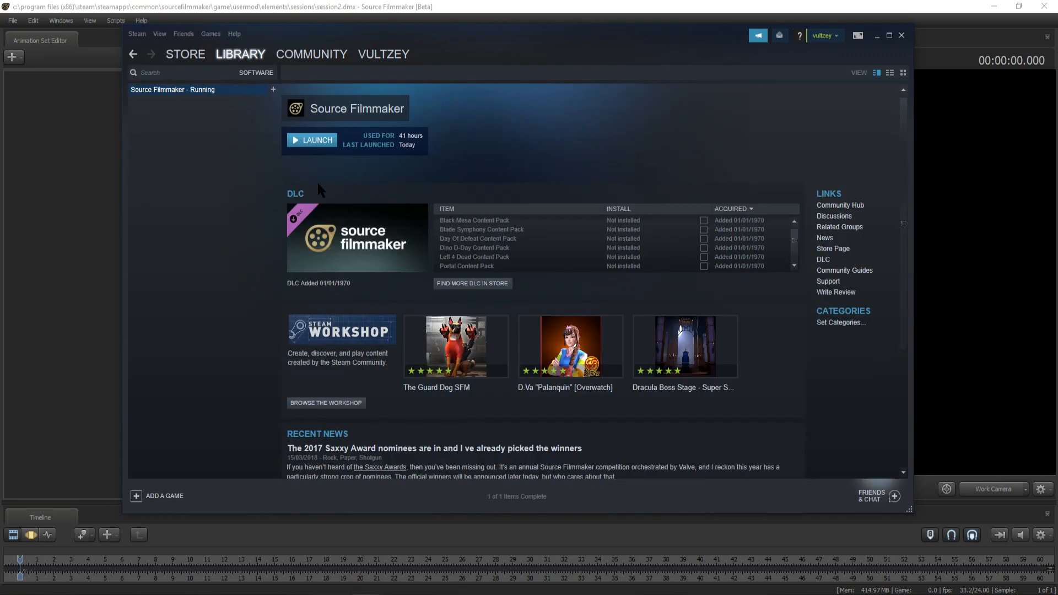
{"action": "mouse_move", "coordinate": [237, 58]}
{"action": "scroll", "coordinate": [366, 253], "scroll_direction": "down", "scroll_amount": 3}
{"action": "scroll", "coordinate": [290, 257], "scroll_direction": "up", "scroll_amount": 2}
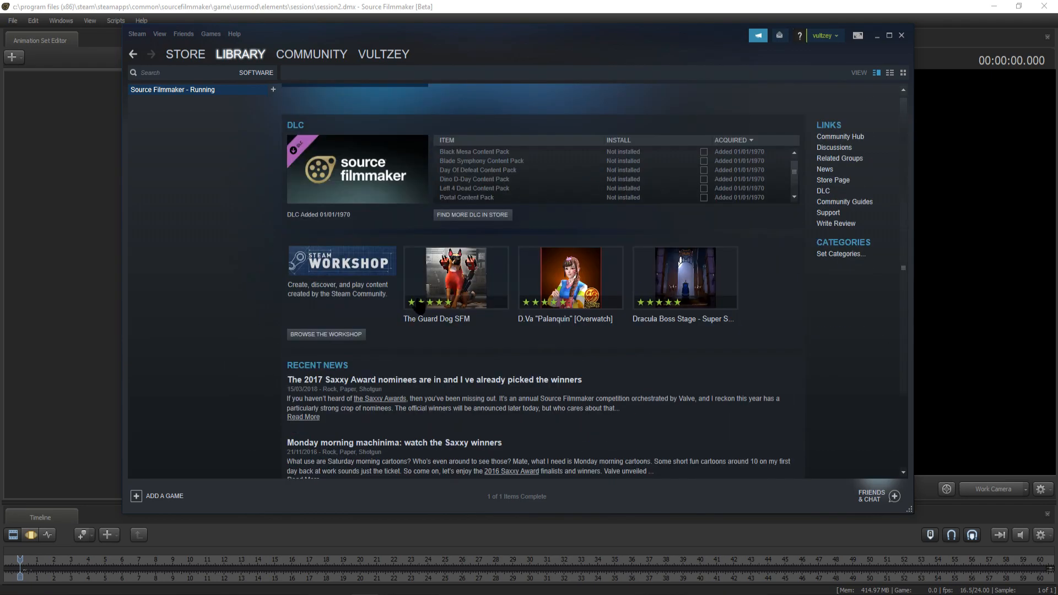
{"action": "left_click", "coordinate": [318, 333]}
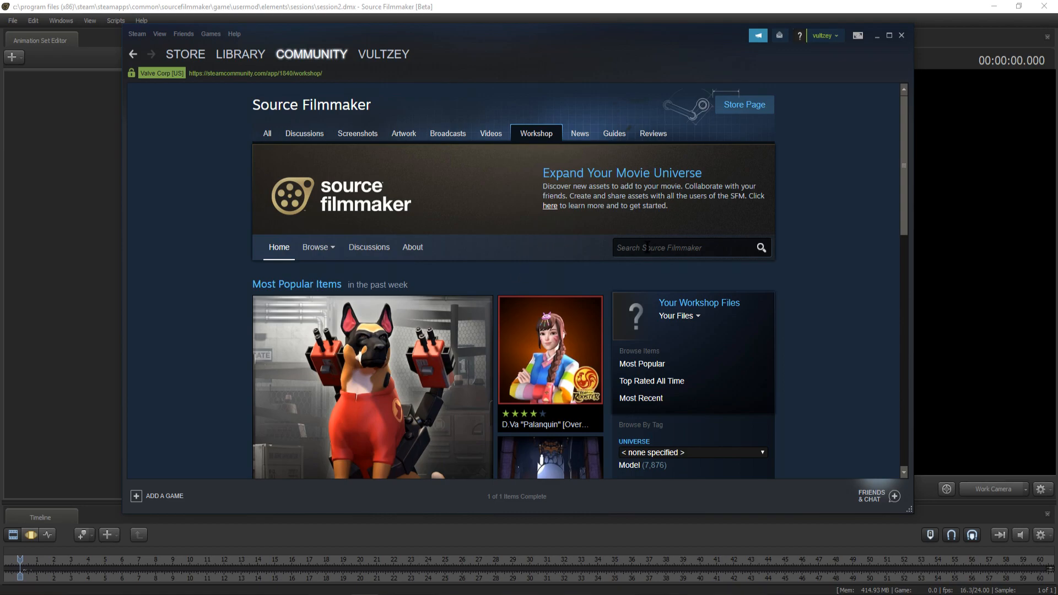
Search the Source Filmmaker Workshop for "Fortnite".
{"action": "left_click", "coordinate": [647, 247]}
{"action": "type", "text": "Fortni"}
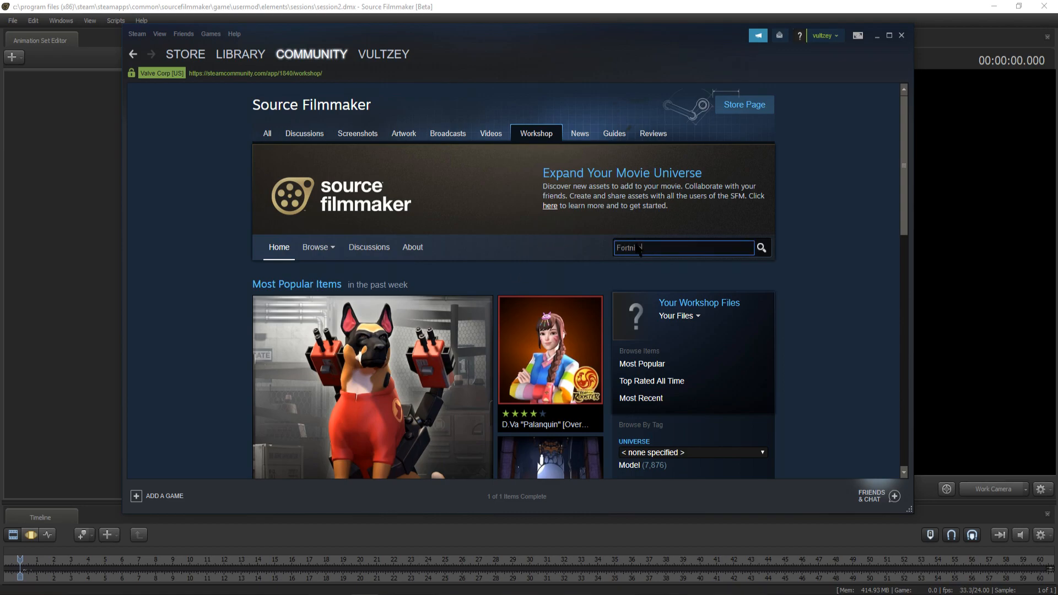
{"action": "type", "text": "te"}
{"action": "key", "text": "Return"}
Subscribe to the [FORTNITE] Twistie, Ember, Hayseed and Sunflower models in the Workshop results.
{"action": "scroll", "coordinate": [438, 314], "scroll_direction": "down", "scroll_amount": 3}
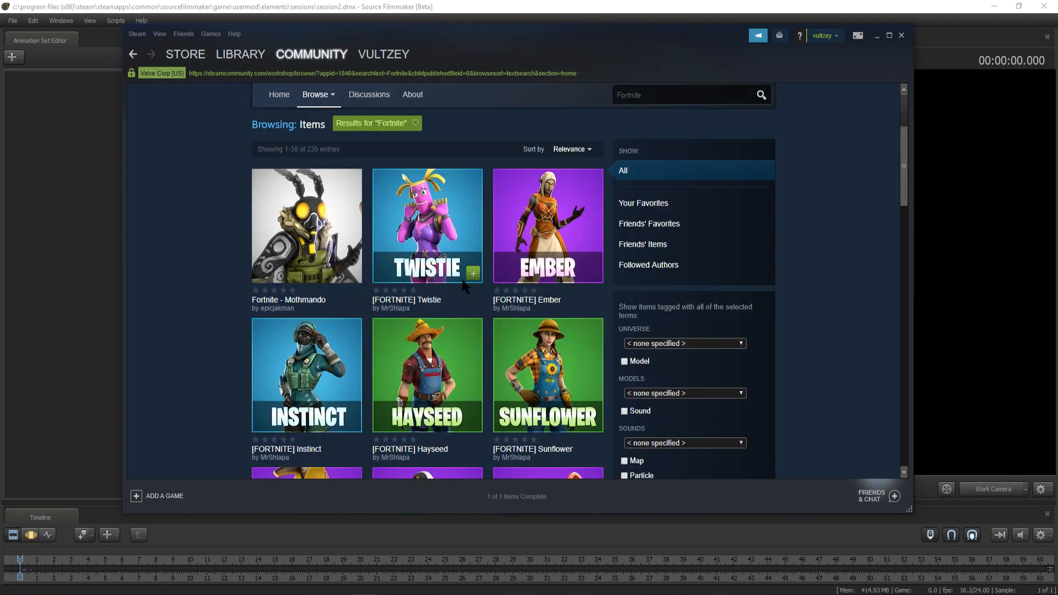
{"action": "scroll", "coordinate": [529, 380], "scroll_direction": "down", "scroll_amount": 3}
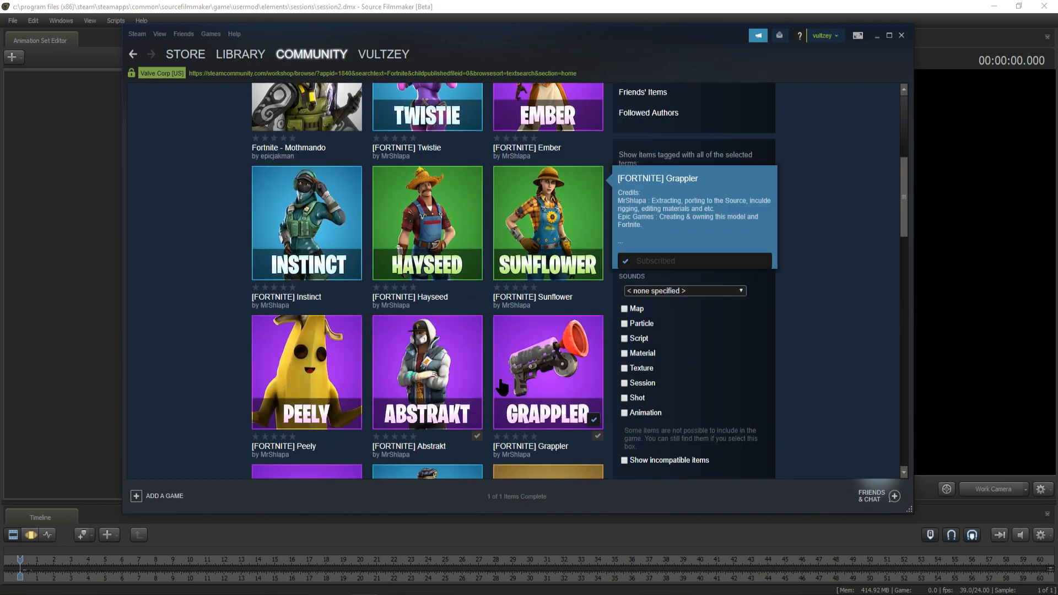
{"action": "scroll", "coordinate": [469, 386], "scroll_direction": "down", "scroll_amount": 3}
{"action": "scroll", "coordinate": [515, 412], "scroll_direction": "up", "scroll_amount": 3}
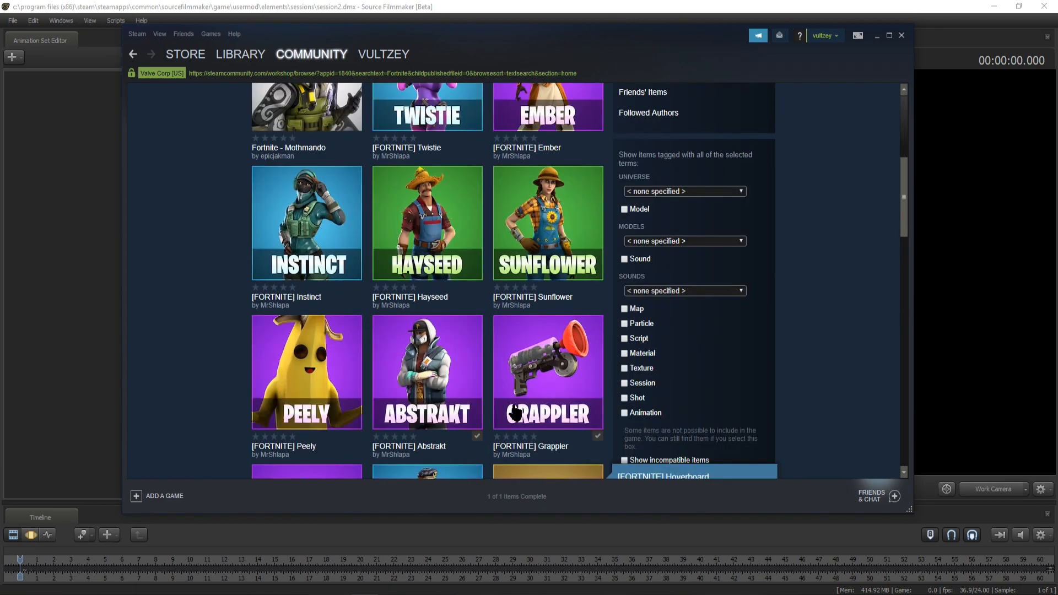
{"action": "scroll", "coordinate": [515, 413], "scroll_direction": "up", "scroll_amount": 3}
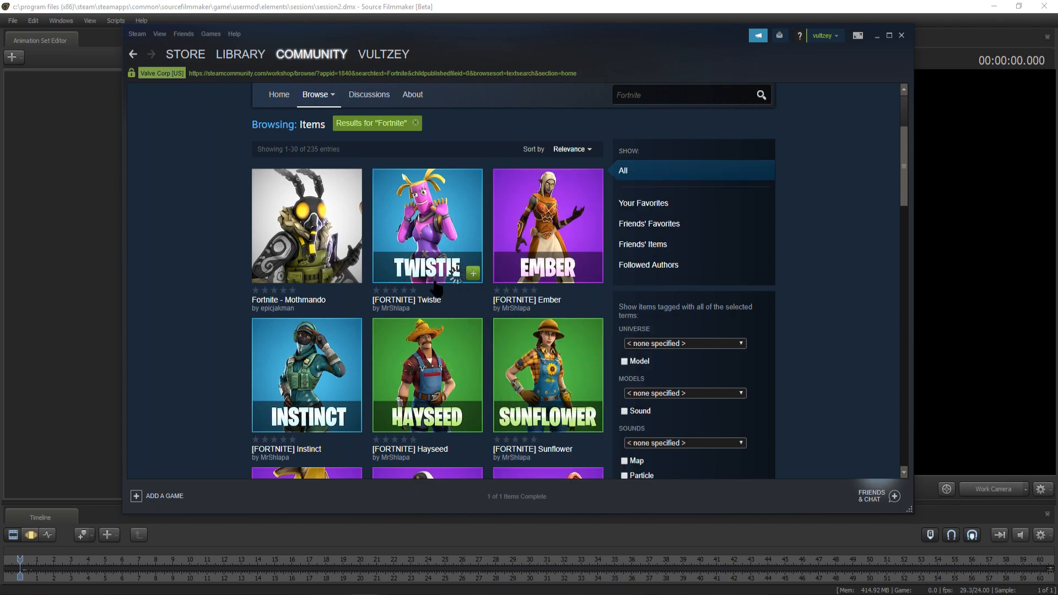
{"action": "left_click", "coordinate": [594, 273]}
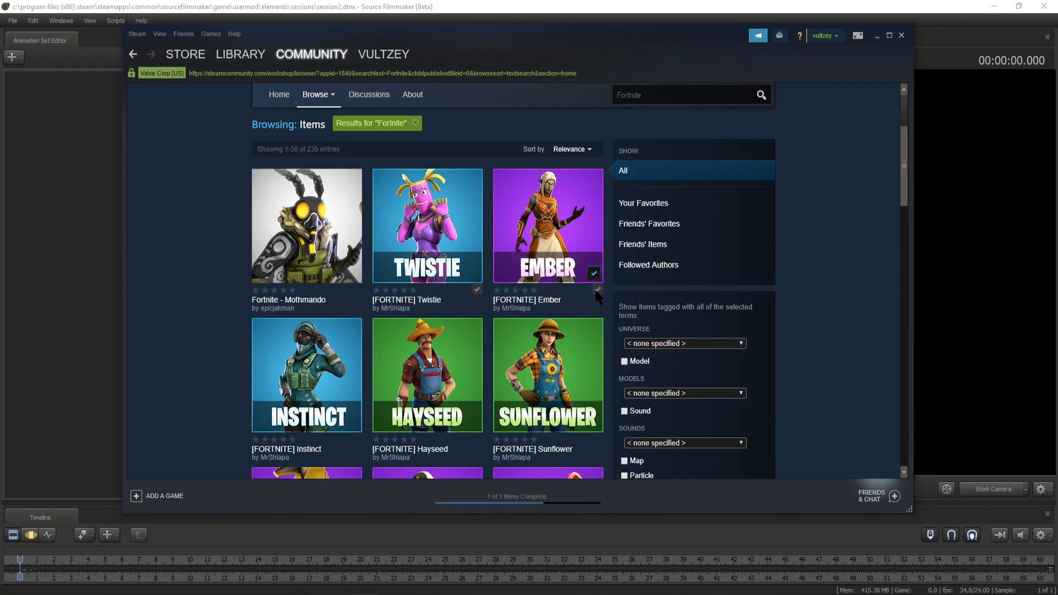
{"action": "left_click", "coordinate": [594, 422]}
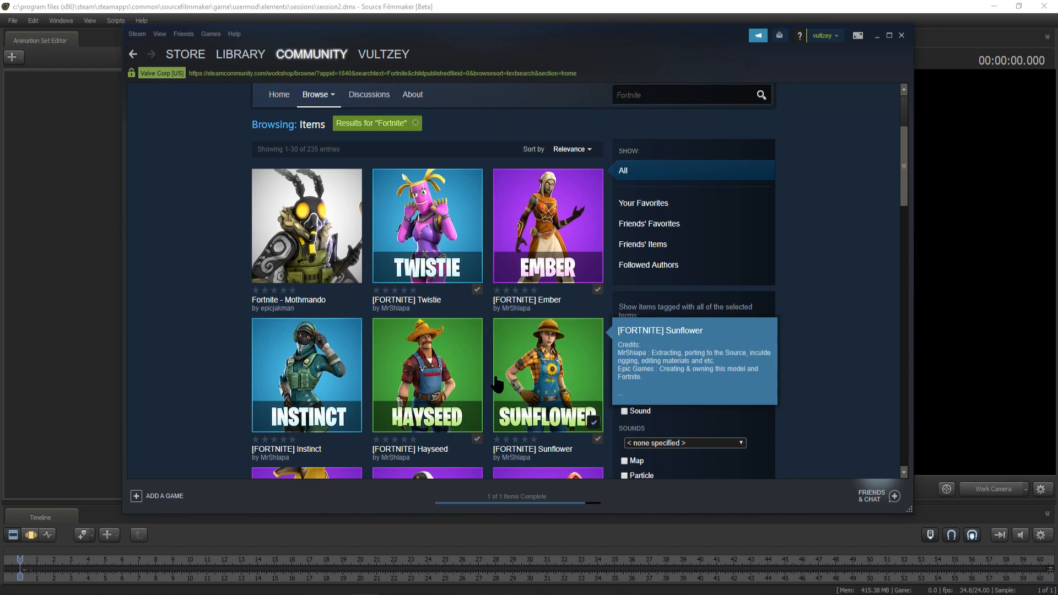
Subscribe to the [FORTNITE] Instinct, Sunflower, Hayseed and Peely models in the Workshop results.
{"action": "left_click", "coordinate": [358, 401]}
{"action": "scroll", "coordinate": [363, 397], "scroll_direction": "down", "scroll_amount": 3}
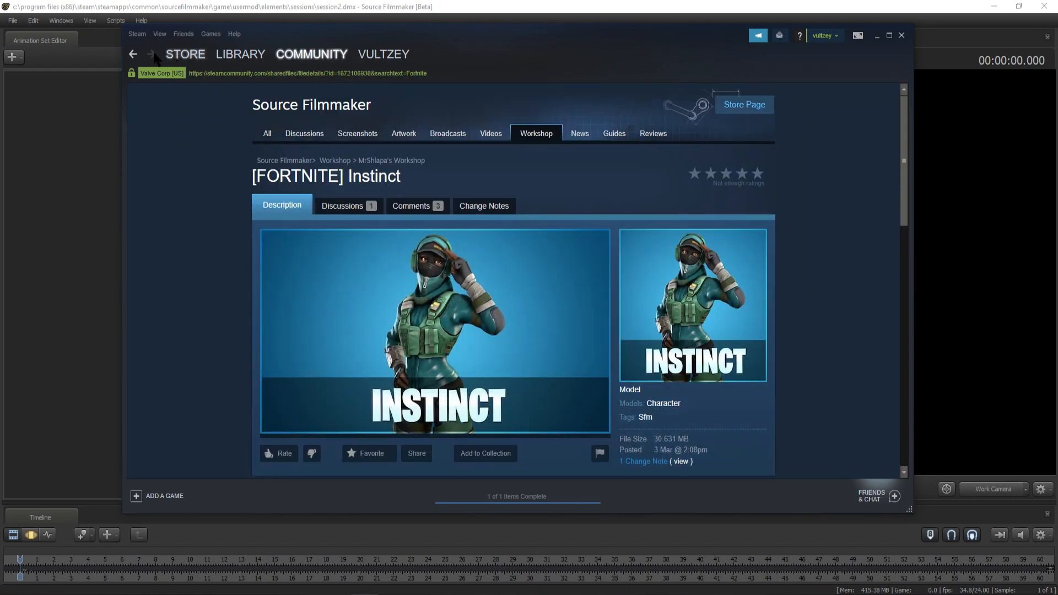
{"action": "left_click", "coordinate": [133, 54]}
{"action": "left_click", "coordinate": [355, 271]}
{"action": "left_click", "coordinate": [593, 270]}
{"action": "left_click", "coordinate": [472, 271]}
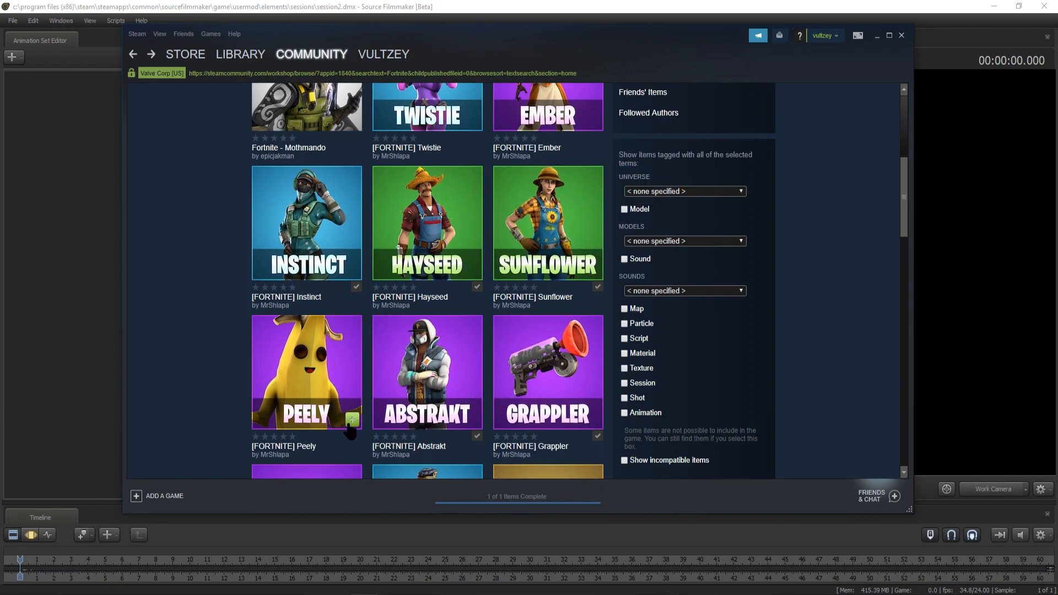
{"action": "left_click", "coordinate": [351, 420]}
Look through the remaining Fortnite Workshop items and move on to the further result pages.
{"action": "scroll", "coordinate": [441, 355], "scroll_direction": "down", "scroll_amount": 5}
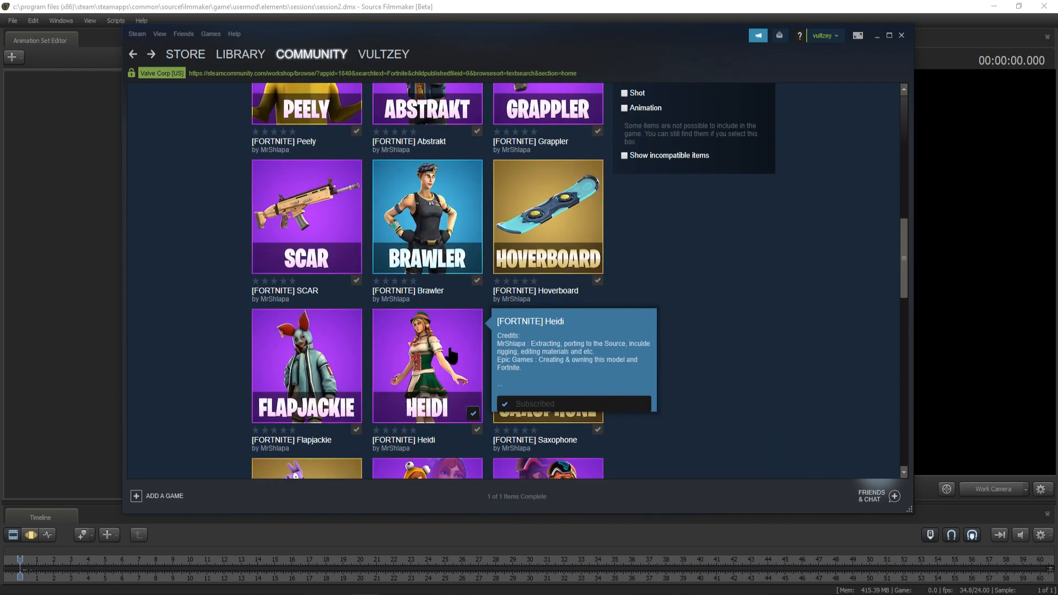
{"action": "scroll", "coordinate": [449, 356], "scroll_direction": "up", "scroll_amount": 7}
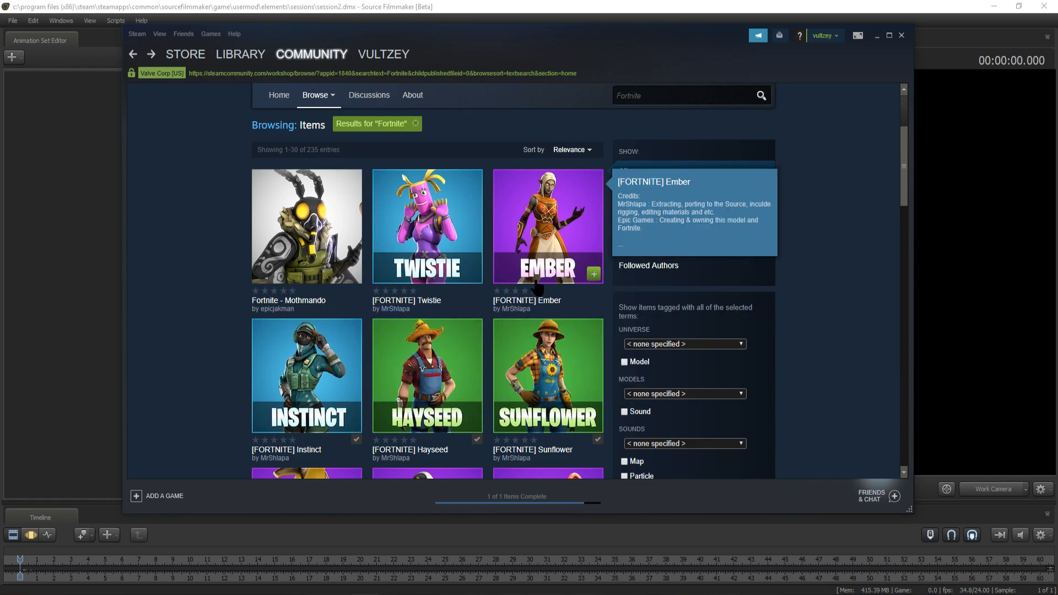
{"action": "scroll", "coordinate": [323, 281], "scroll_direction": "down", "scroll_amount": 3}
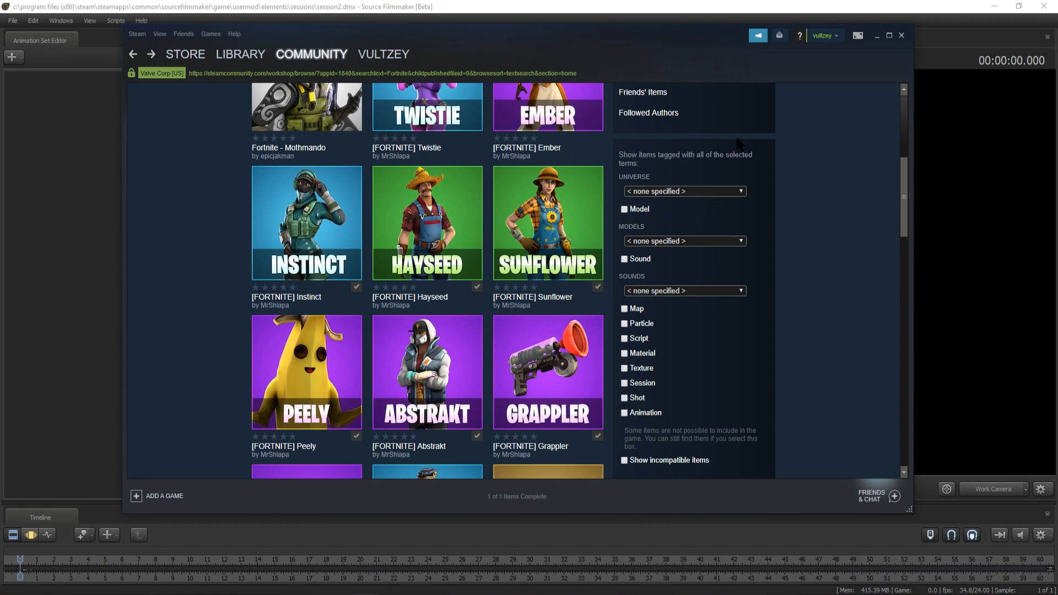
{"action": "scroll", "coordinate": [507, 325], "scroll_direction": "down", "scroll_amount": 15}
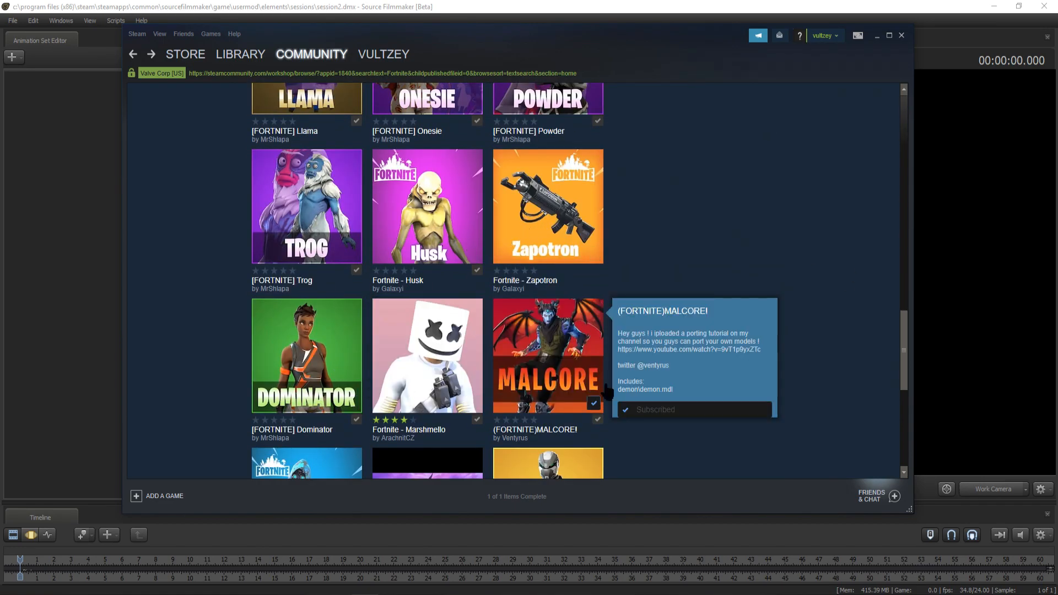
{"action": "scroll", "coordinate": [580, 407], "scroll_direction": "down", "scroll_amount": 3}
{"action": "scroll", "coordinate": [580, 406], "scroll_direction": "down", "scroll_amount": 3}
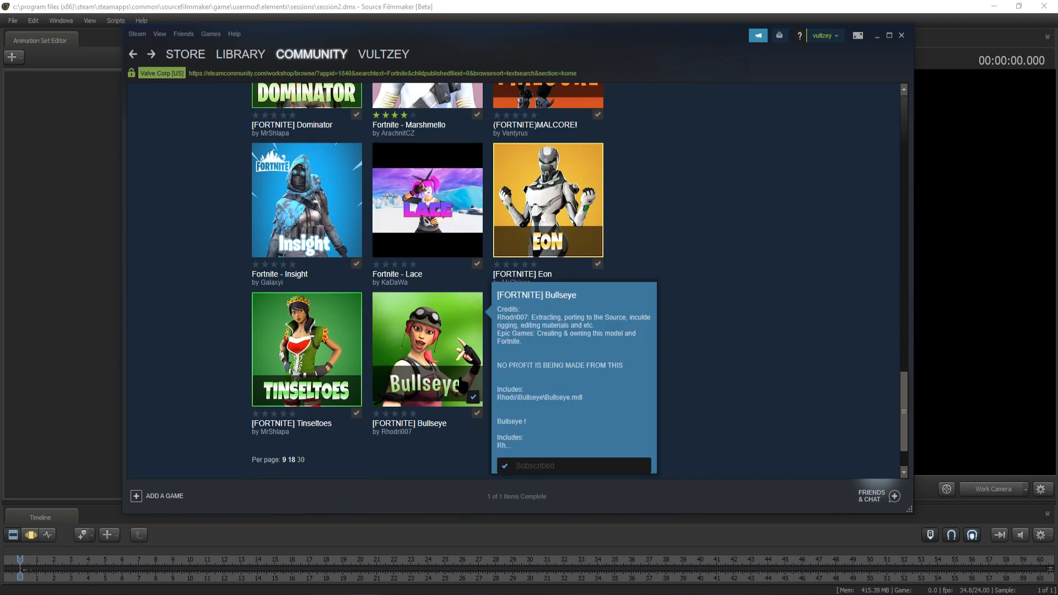
{"action": "left_click", "coordinate": [587, 461]}
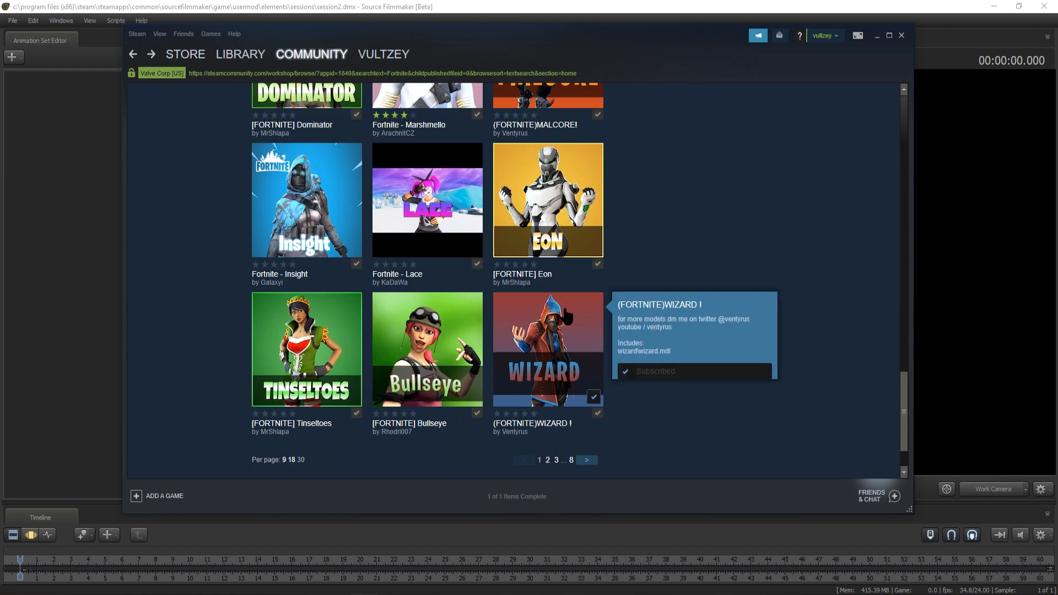
{"action": "scroll", "coordinate": [407, 291], "scroll_direction": "down", "scroll_amount": 3}
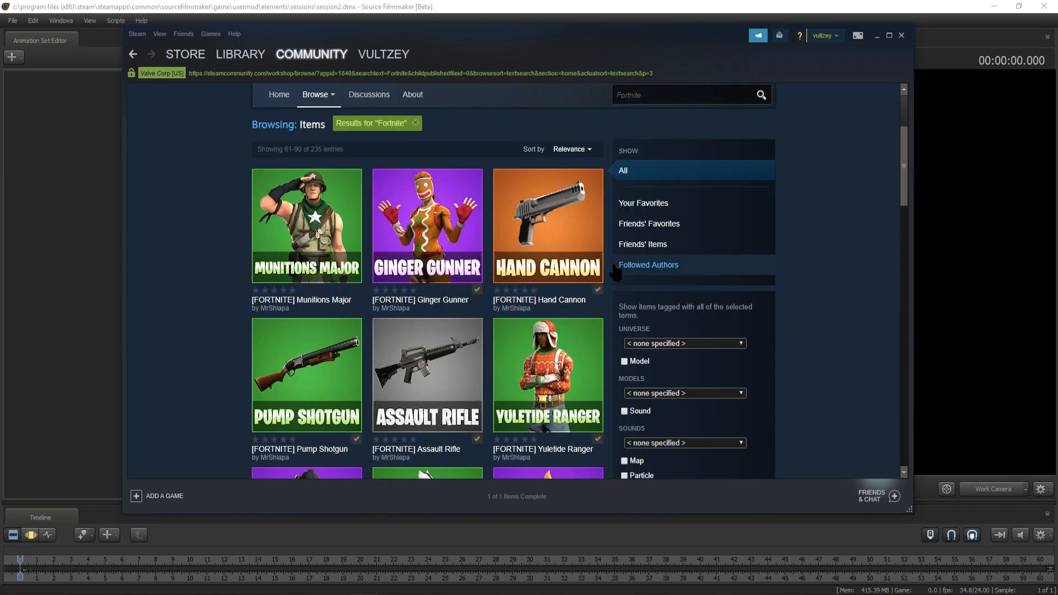
Switch to Source Filmmaker and download the queued [FORTNITE] Twistie Workshop file.
{"action": "left_click", "coordinate": [876, 38]}
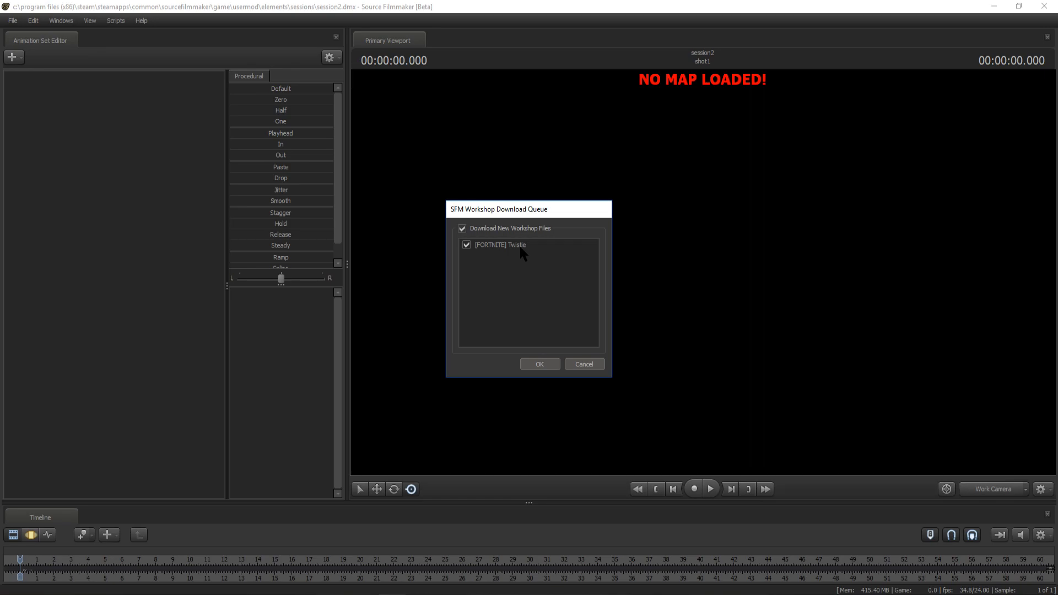
{"action": "left_click", "coordinate": [537, 363]}
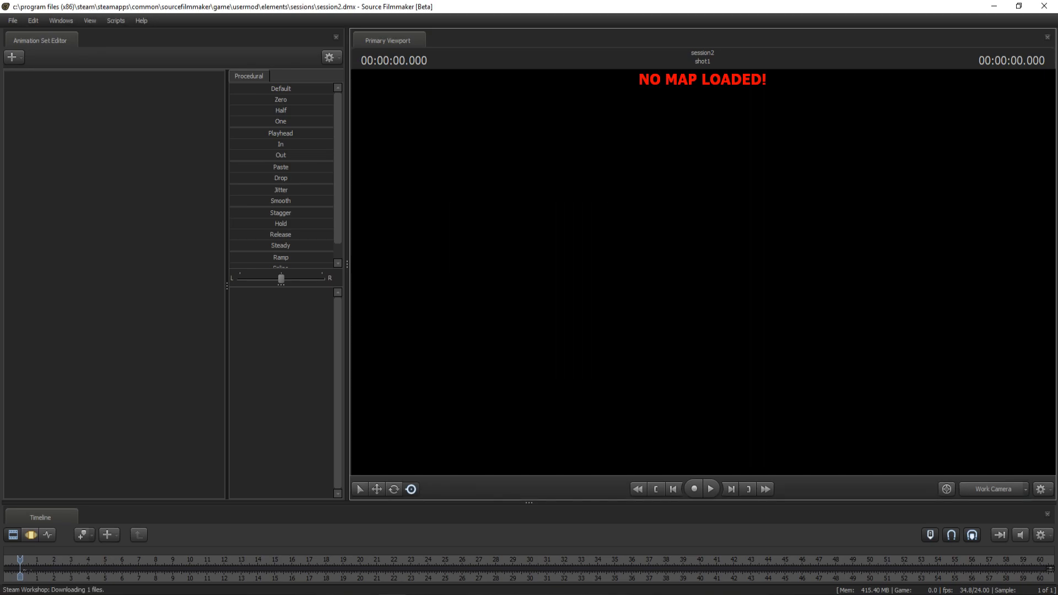
{"action": "left_click", "coordinate": [460, 353]}
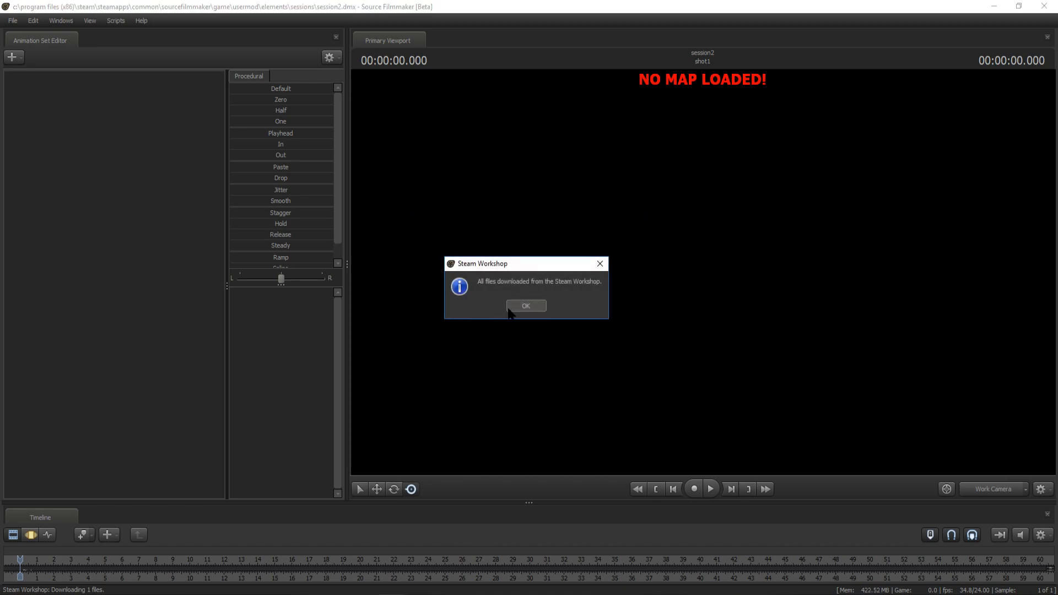
{"action": "left_click", "coordinate": [513, 306]}
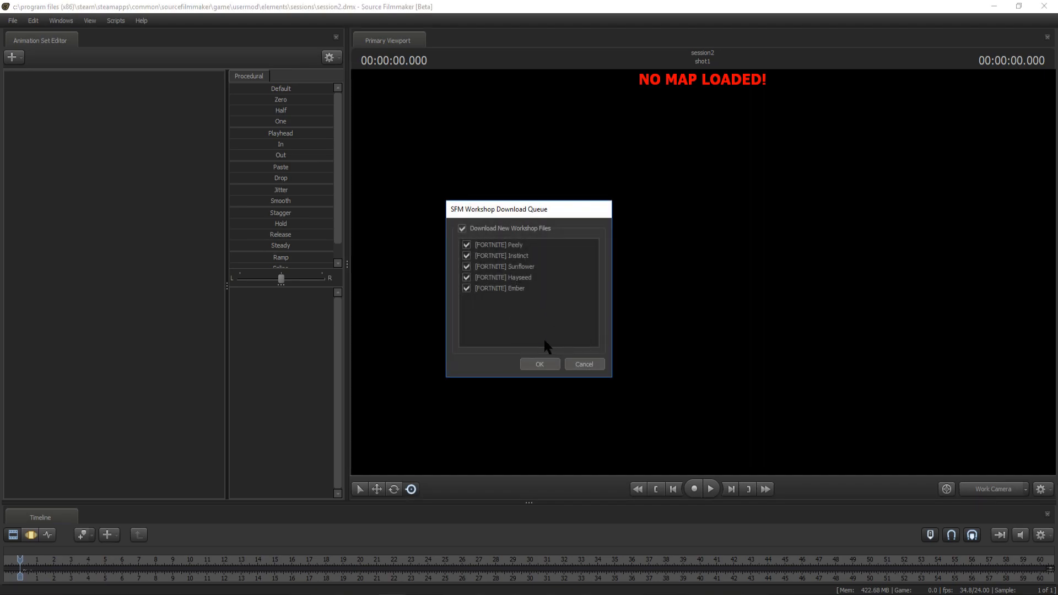
Download the queued Peely, Instinct, Sunflower, Hayseed and Ember Workshop files, overwriting the conflicting existing files with the new ones.
{"action": "left_click", "coordinate": [541, 361]}
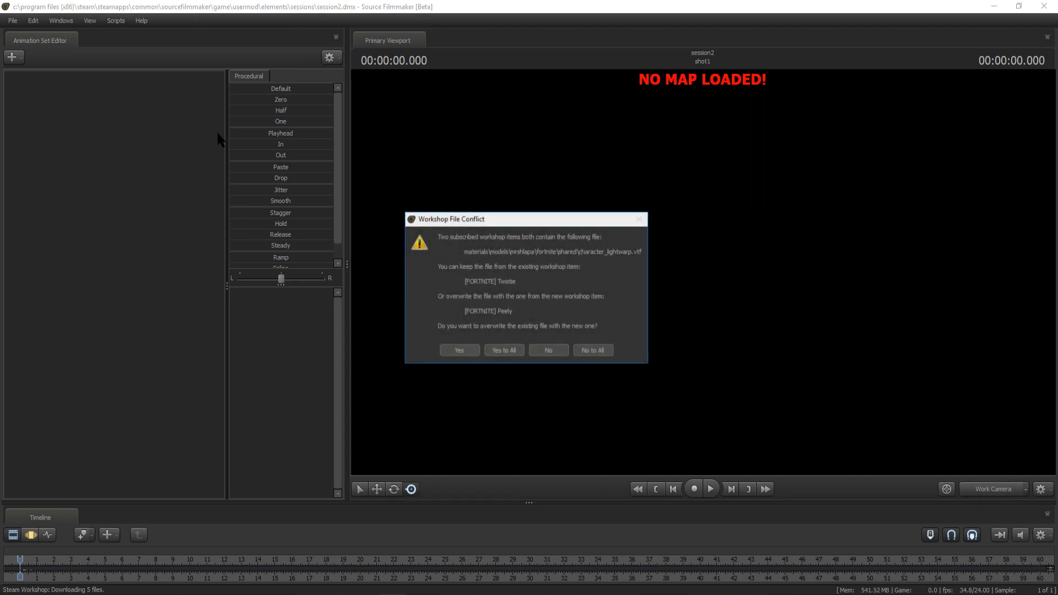
{"action": "left_click", "coordinate": [459, 350]}
{"action": "left_click", "coordinate": [466, 351]}
{"action": "left_click", "coordinate": [465, 351]}
{"action": "left_click", "coordinate": [466, 352]}
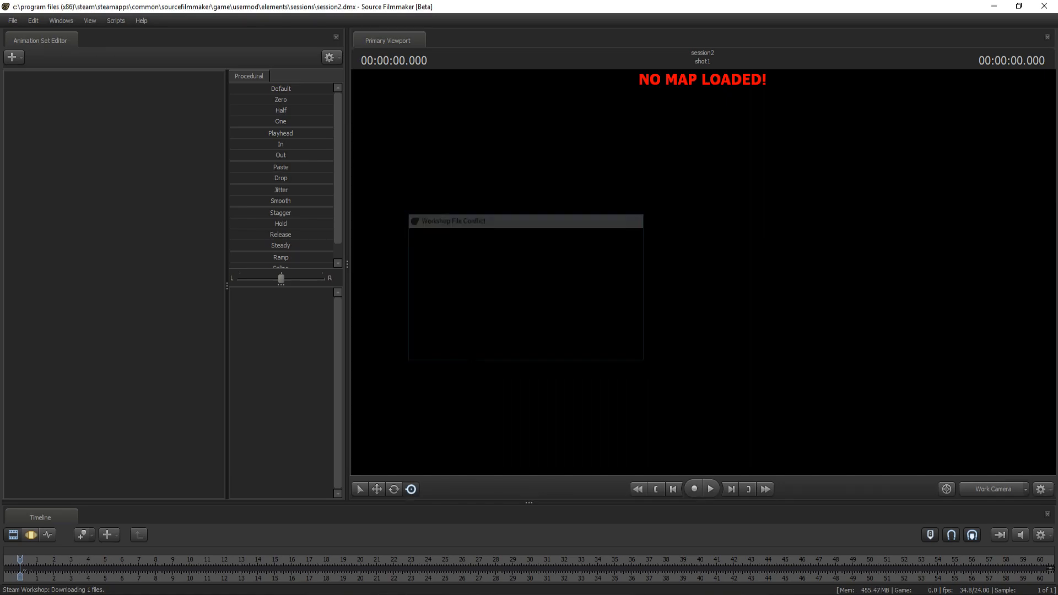
{"action": "left_click", "coordinate": [466, 351]}
{"action": "left_click", "coordinate": [528, 309]}
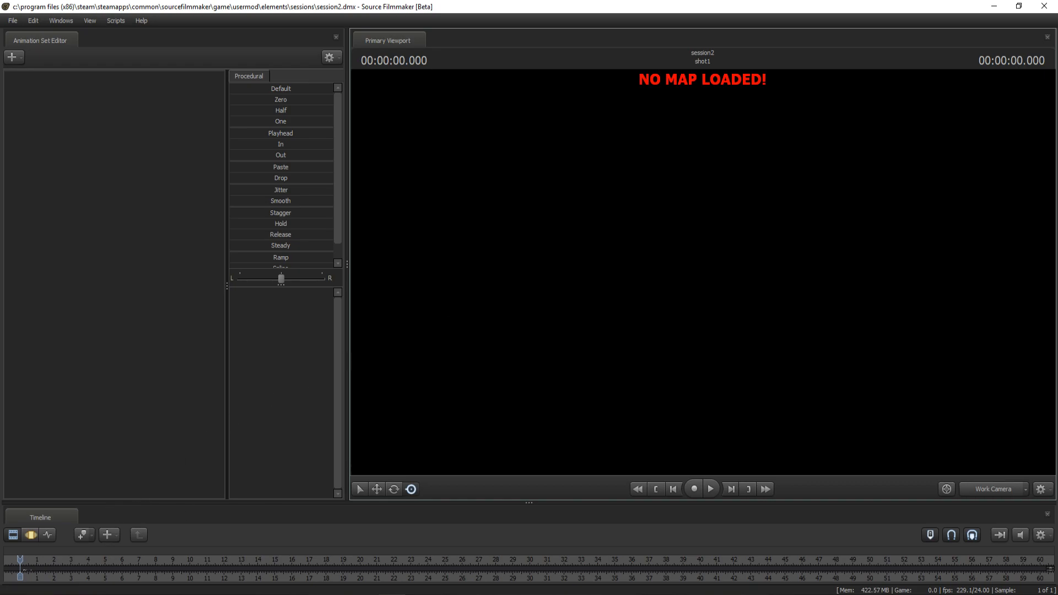
Load the whiteroom.bsp map into the session.
{"action": "right_click", "coordinate": [472, 415]}
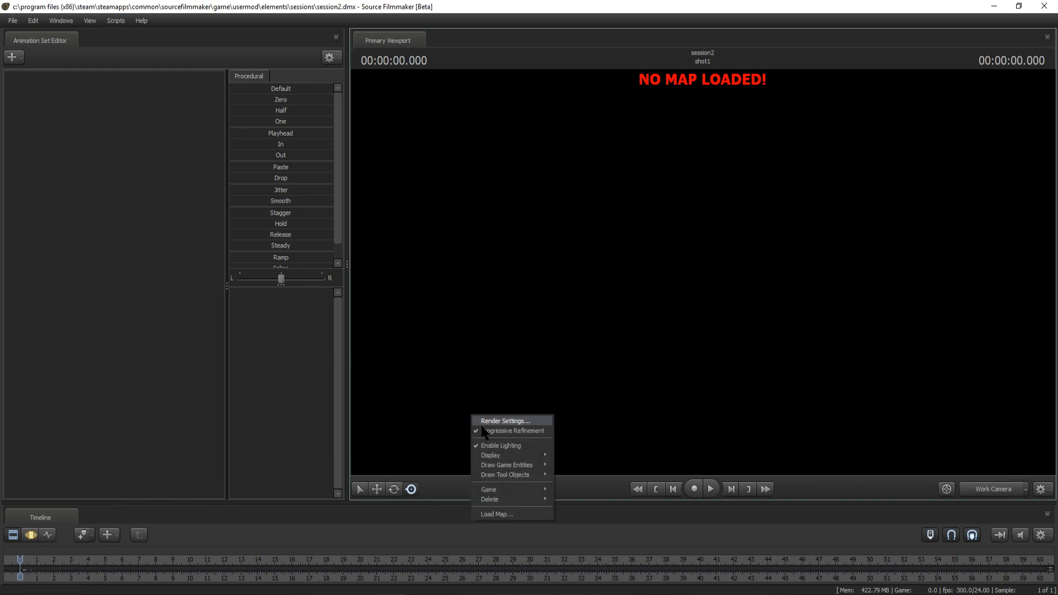
{"action": "left_click", "coordinate": [491, 514]}
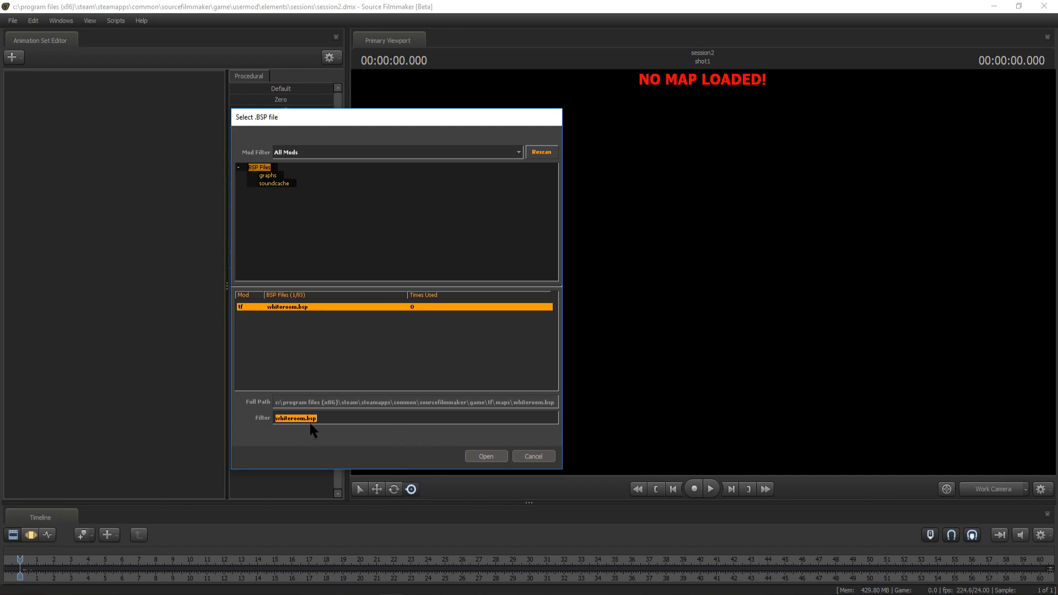
{"action": "left_click", "coordinate": [499, 457]}
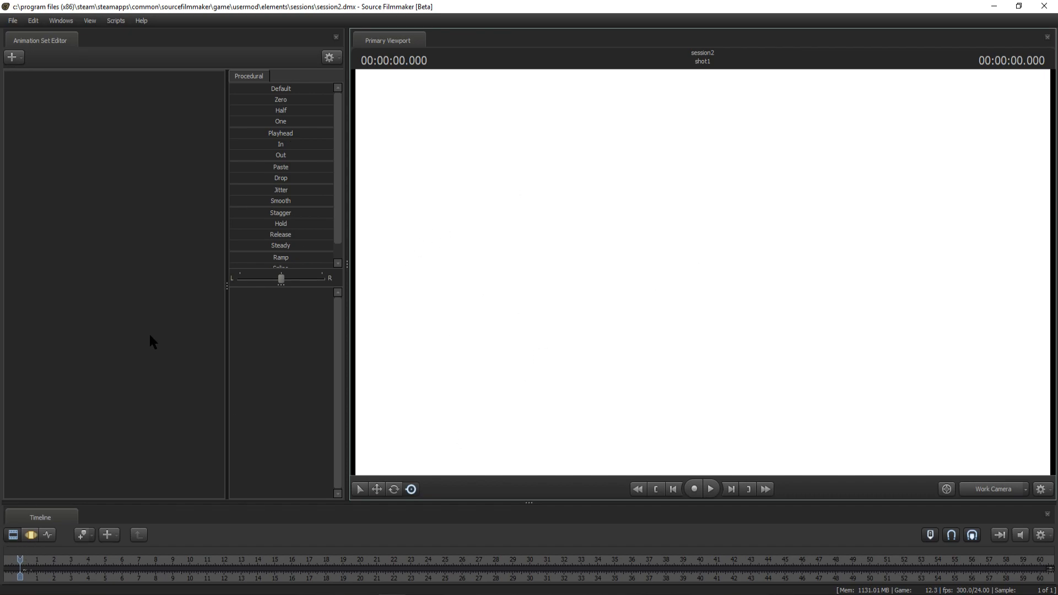
Switch the timeline to the Motion Editor and activate the viewport's rotate manipulator.
{"action": "left_click", "coordinate": [30, 538]}
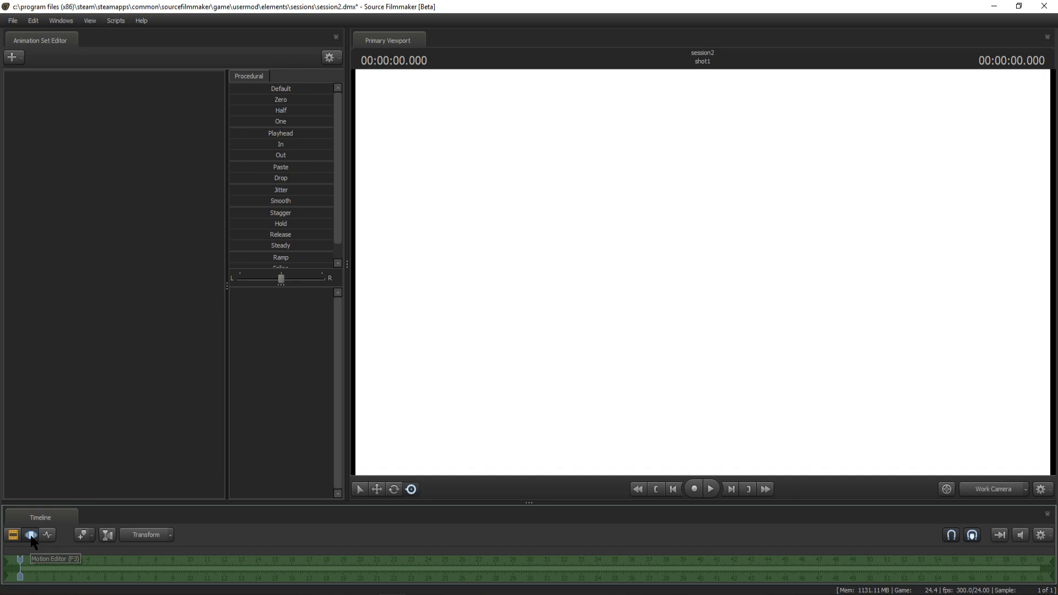
{"action": "left_click", "coordinate": [12, 538]}
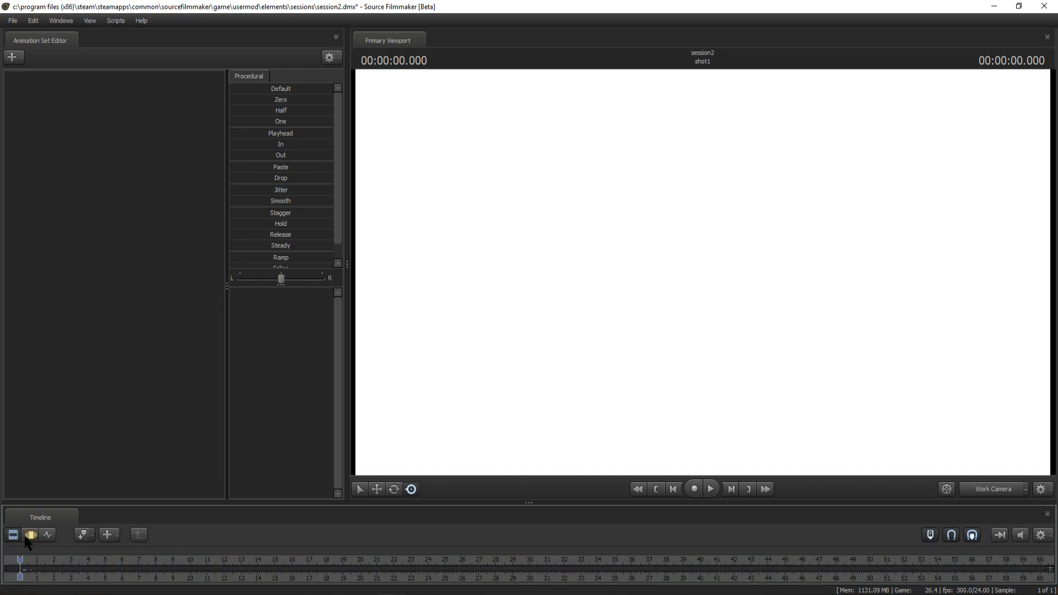
{"action": "left_click", "coordinate": [27, 535]}
{"action": "left_click", "coordinate": [377, 489]}
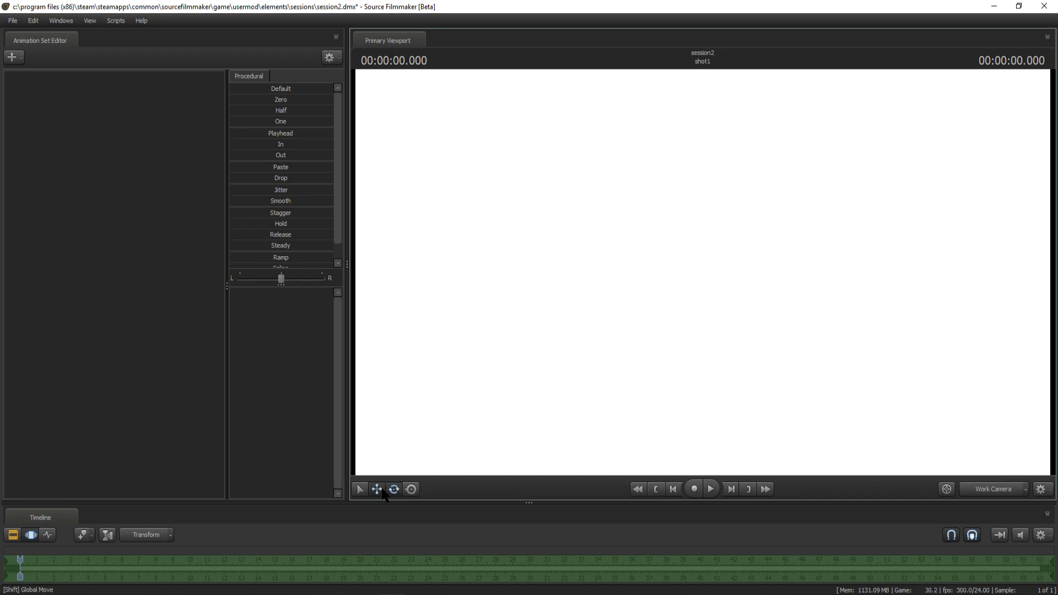
{"action": "left_click", "coordinate": [394, 490]}
Create an animation set for a new model, filtering for "jonesy" and opening jonesy.mdl.
{"action": "left_click", "coordinate": [12, 57]}
{"action": "left_click", "coordinate": [81, 89]}
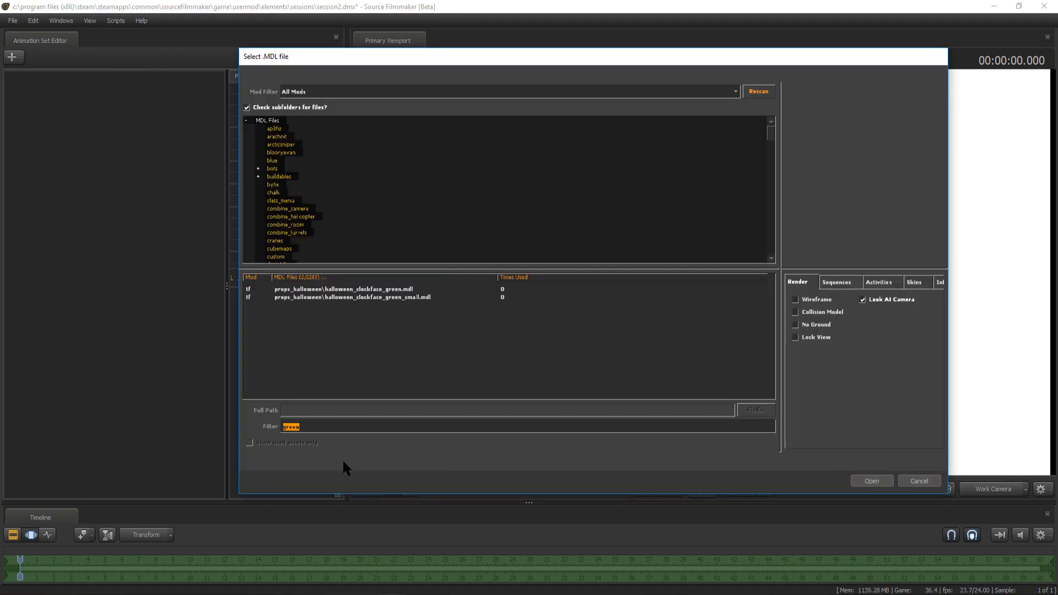
{"action": "type", "text": "jone"}
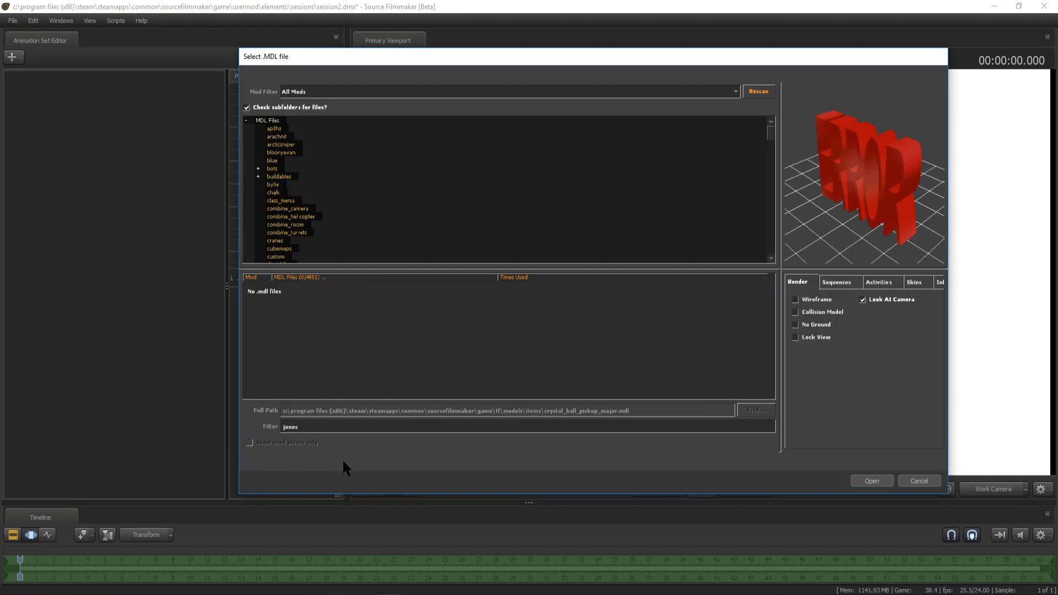
{"action": "key", "text": "BackSpace"}
{"action": "type", "text": "esy"}
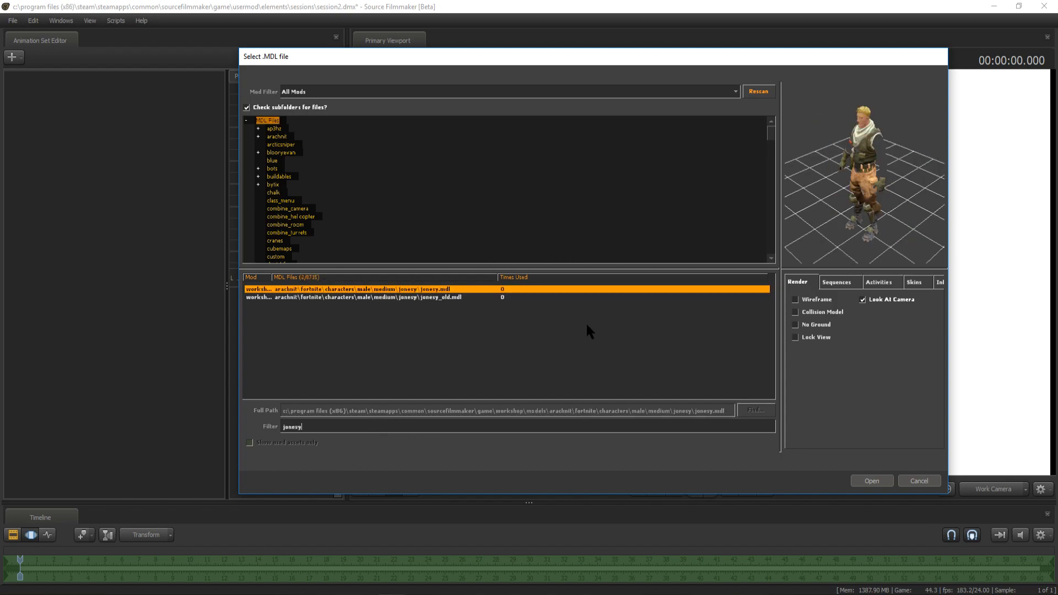
{"action": "left_click", "coordinate": [872, 480]}
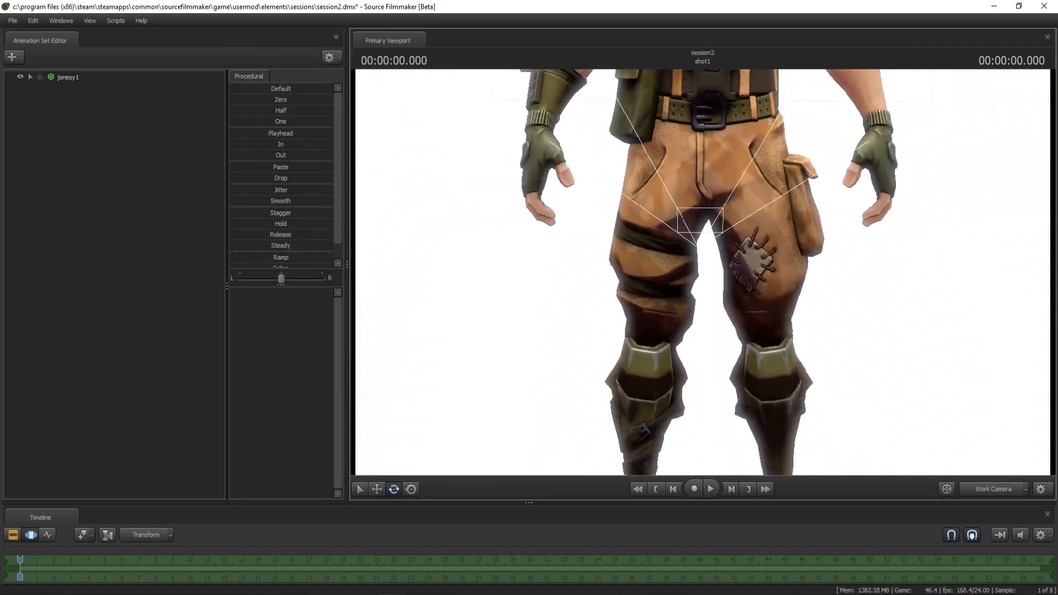
Frame Jonesy's face up close and examine the Face control groups of jonesy1, including the Eyes controls.
{"action": "key", "text": "w"}
{"action": "mouse_move", "coordinate": [703, 272]}
{"action": "left_mouse_down"}
{"action": "mouse_move", "coordinate": [700, 240]}
{"action": "mouse_move", "coordinate": [796, 258]}
{"action": "mouse_move", "coordinate": [600, 307]}
{"action": "mouse_move", "coordinate": [659, 371]}
{"action": "mouse_move", "coordinate": [650, 469]}
{"action": "mouse_move", "coordinate": [727, 231]}
{"action": "mouse_move", "coordinate": [755, 314]}
{"action": "mouse_move", "coordinate": [699, 268]}
{"action": "left_mouse_up"}
{"action": "middle_click_drag", "start_coordinate": [626, 328], "coordinate": [679, 374]}
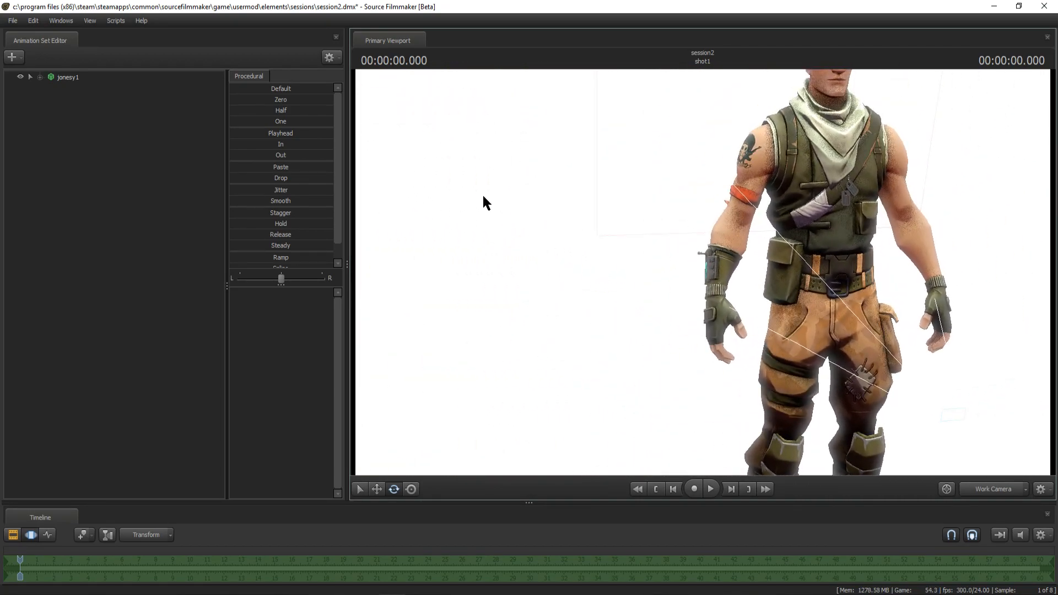
{"action": "middle_click_drag", "start_coordinate": [500, 212], "coordinate": [556, 242]}
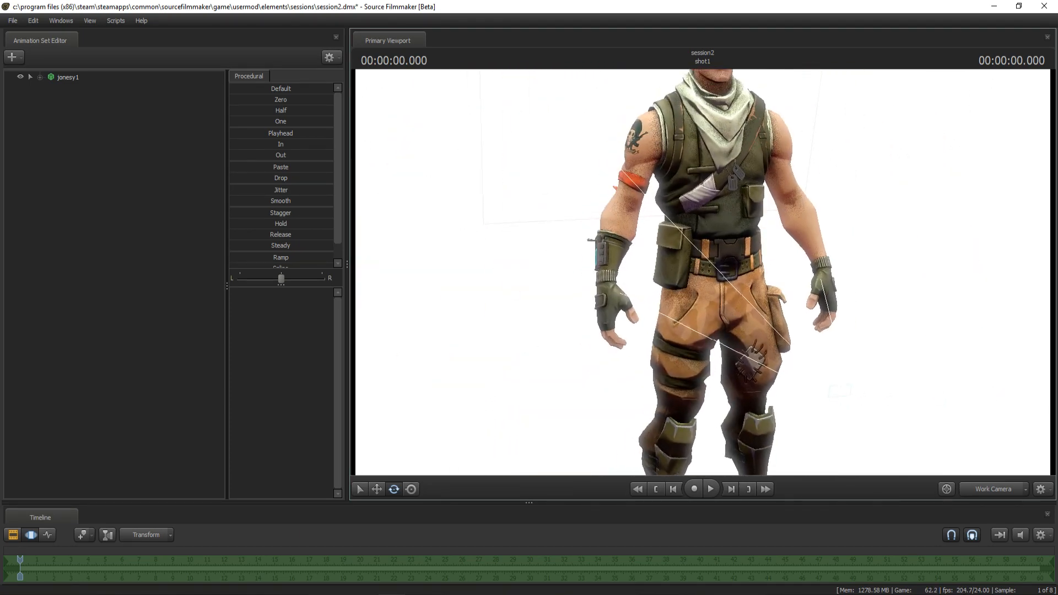
{"action": "left_click_drag", "start_coordinate": [557, 242], "coordinate": [706, 278]}
{"action": "key", "text": "w"}
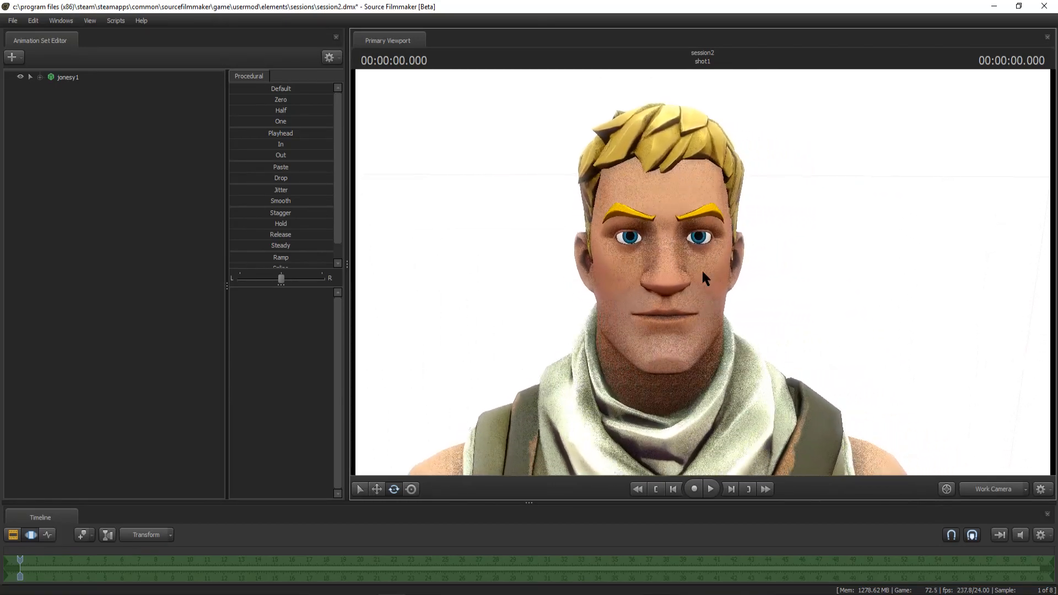
{"action": "left_click", "coordinate": [40, 77]}
{"action": "left_click", "coordinate": [50, 88]}
{"action": "left_click", "coordinate": [77, 100]}
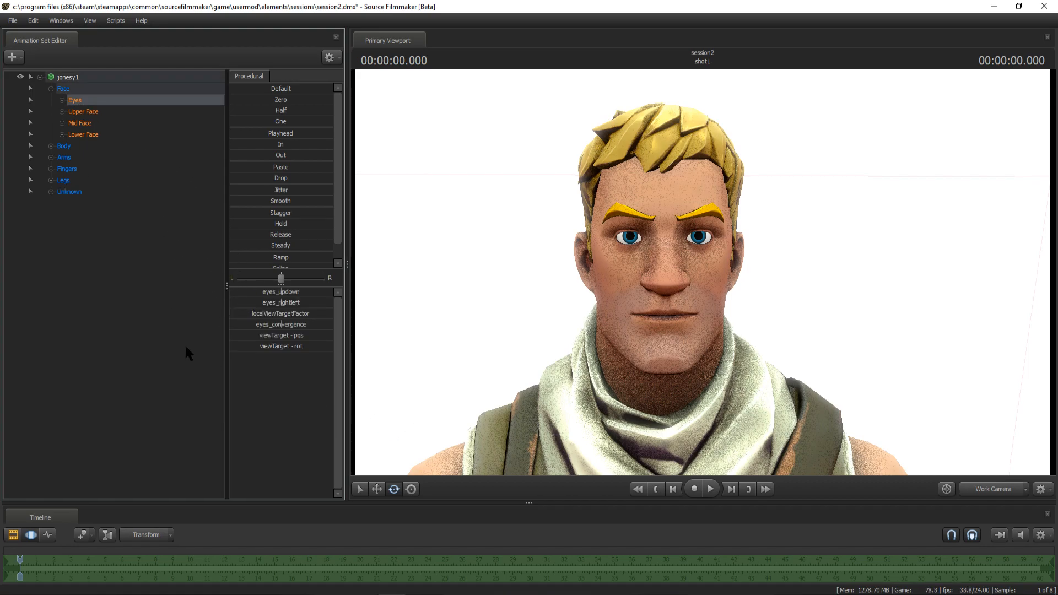
{"action": "left_click", "coordinate": [62, 101]}
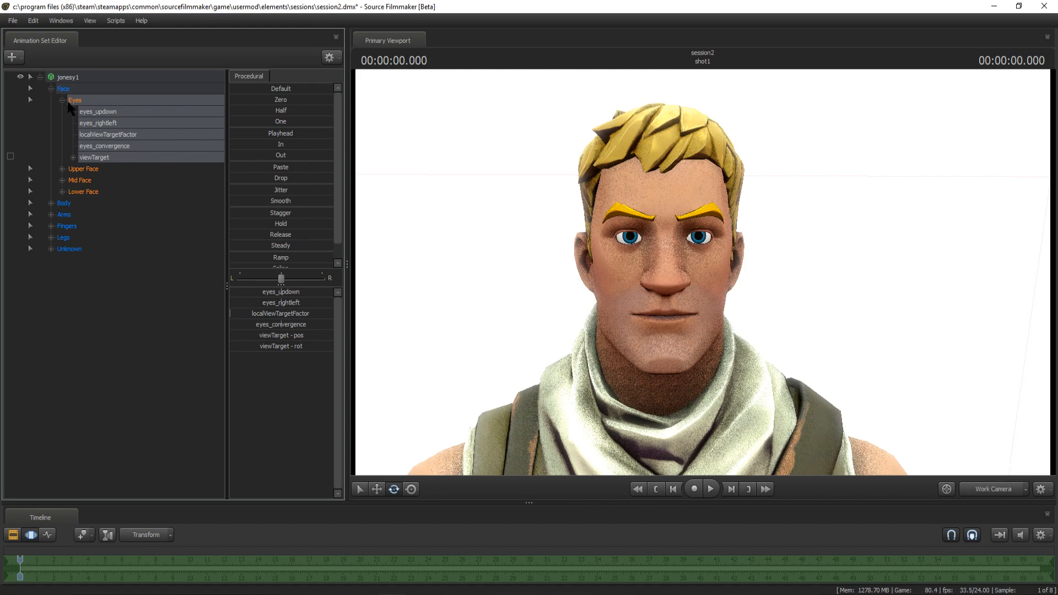
{"action": "left_click", "coordinate": [62, 100]}
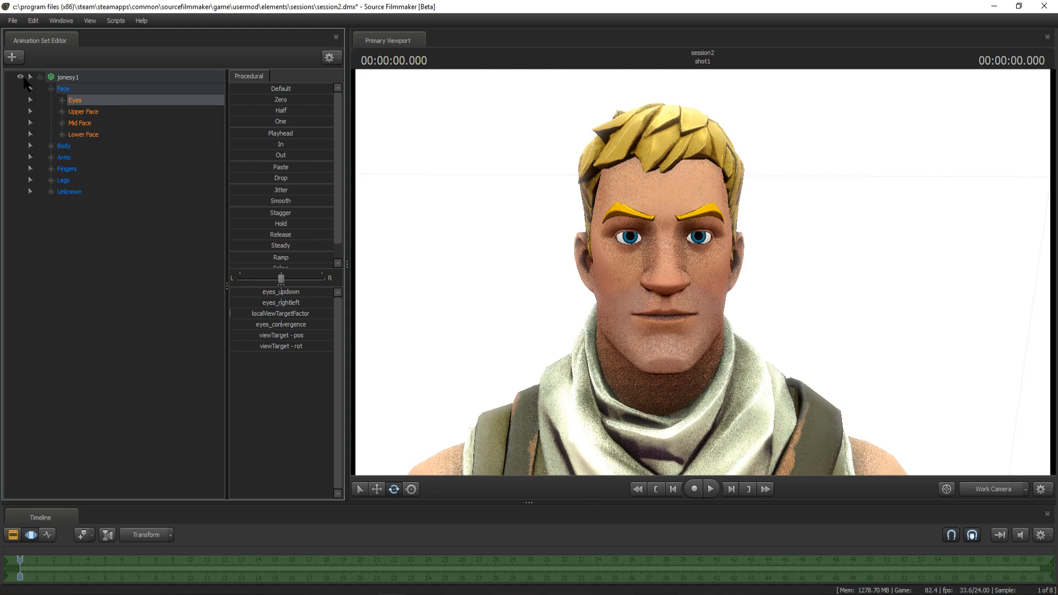
Raise the cheek_puffer slider slightly and the cheek_raiser slider strongly in jonesy1's Mid Face group.
{"action": "left_click", "coordinate": [101, 81]}
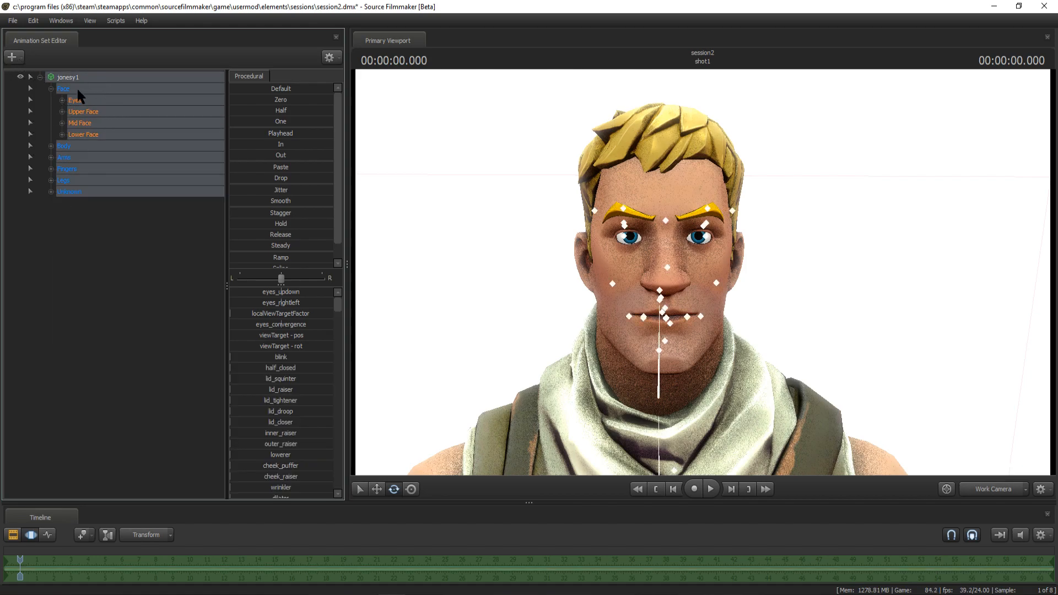
{"action": "left_click", "coordinate": [77, 89]}
{"action": "left_click", "coordinate": [83, 110]}
{"action": "left_click", "coordinate": [71, 126]}
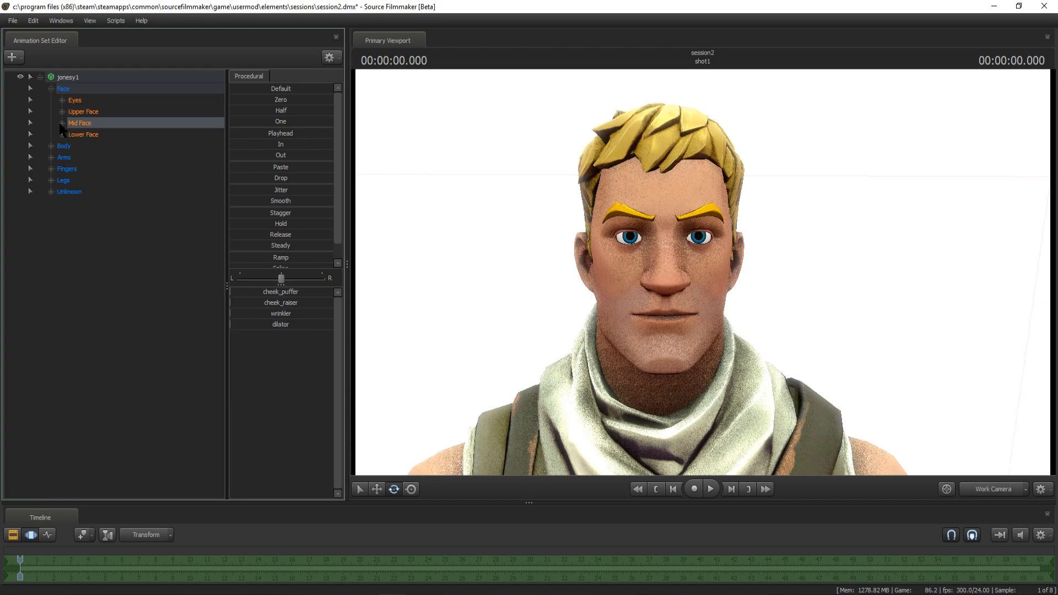
{"action": "left_click_drag", "start_coordinate": [231, 291], "coordinate": [300, 302]}
Create an animation set for the ghoul trooper model, filtering the model files for "ghoul".
{"action": "left_click", "coordinate": [12, 57]}
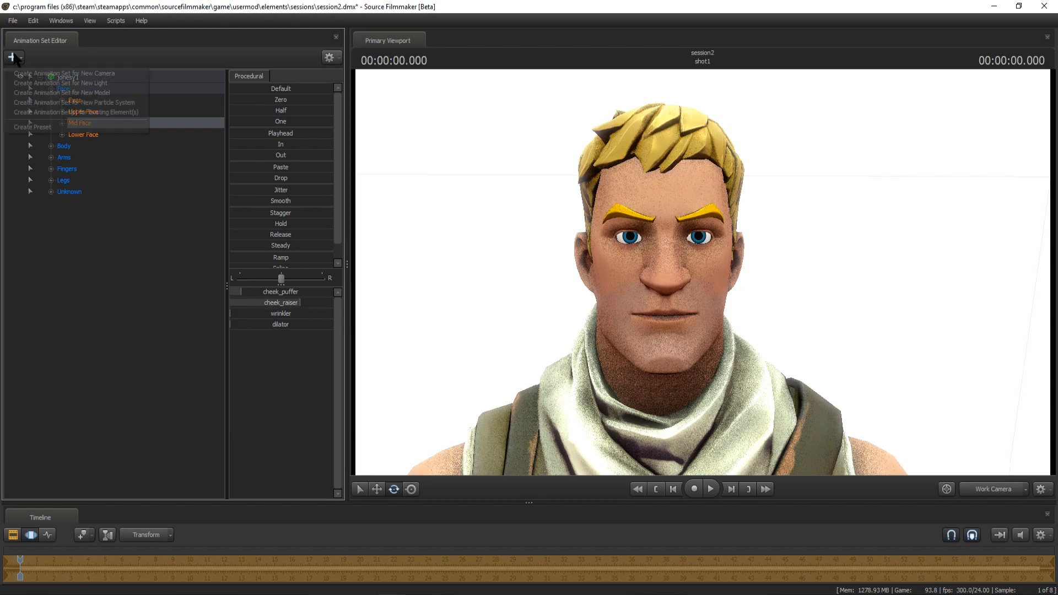
{"action": "left_click", "coordinate": [59, 92]}
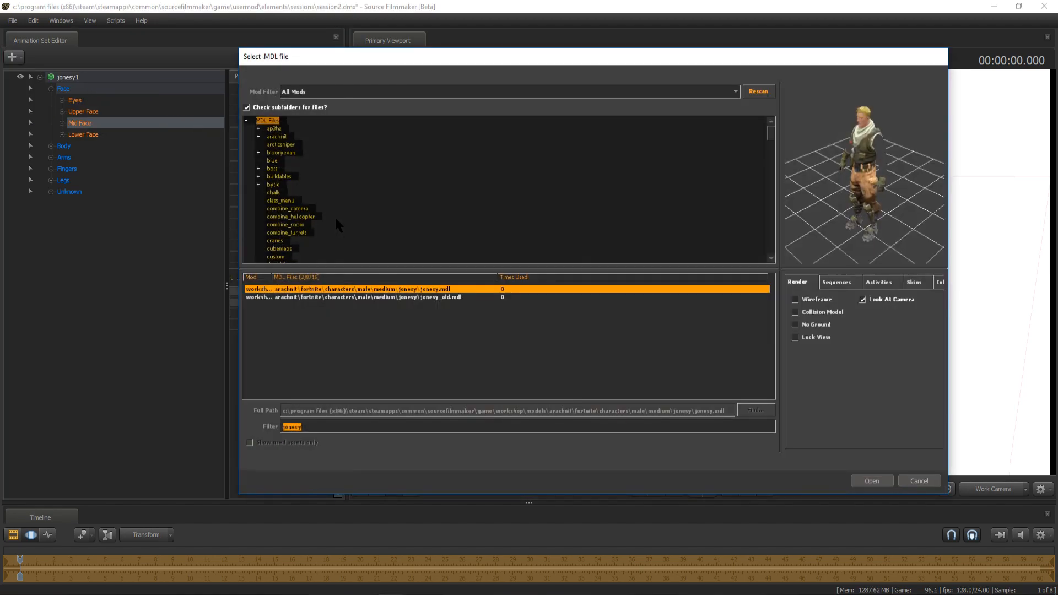
{"action": "type", "text": "ghoul"}
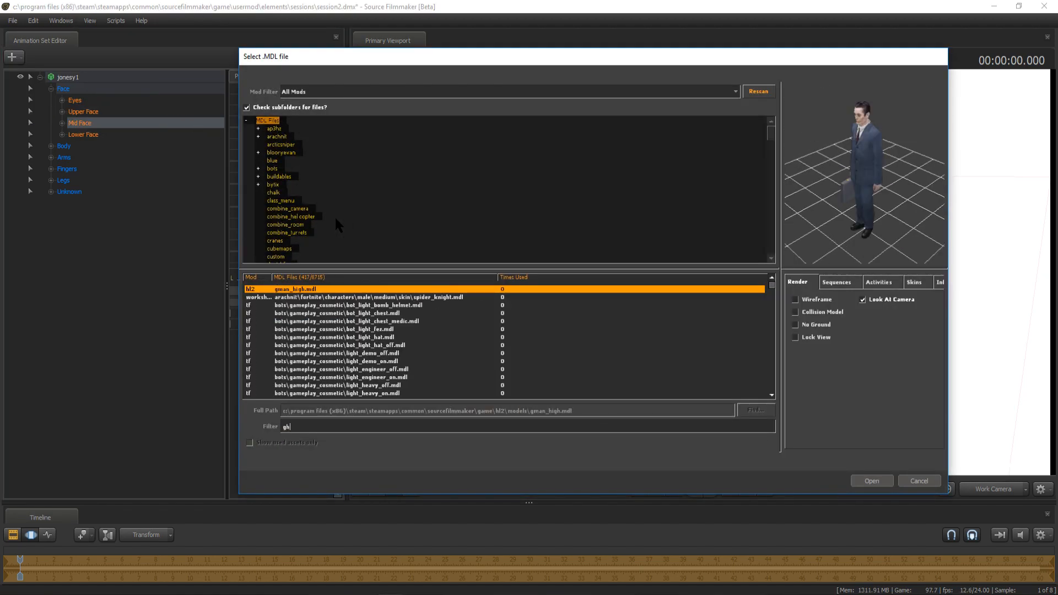
{"action": "left_click", "coordinate": [864, 481]}
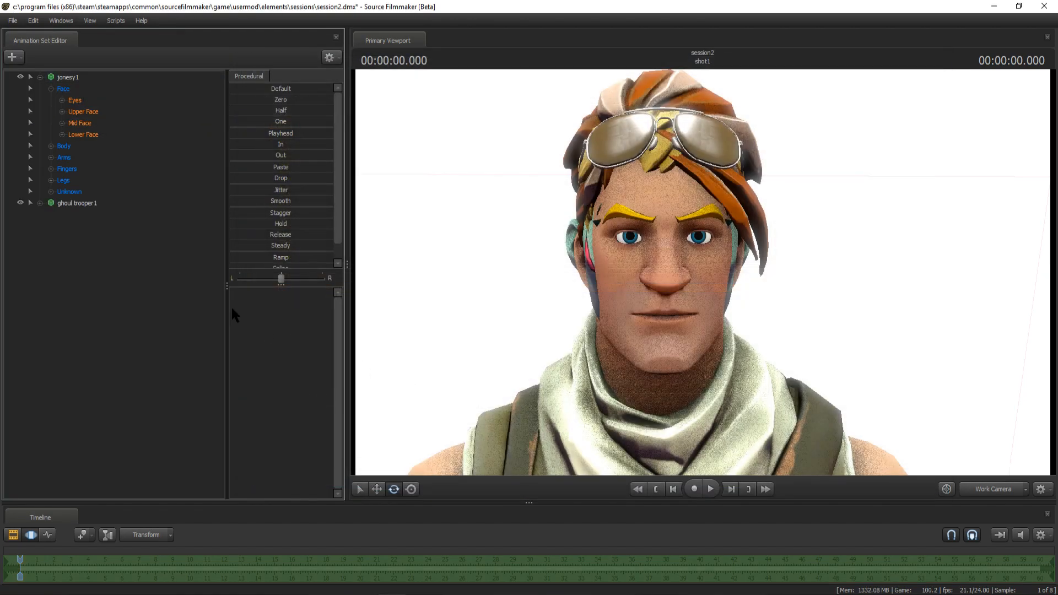
Expand ghoul trooper1 and its Unknown group, and compare its controls with the Face groups of jonesy1.
{"action": "left_click", "coordinate": [39, 203]}
{"action": "left_click", "coordinate": [59, 90]}
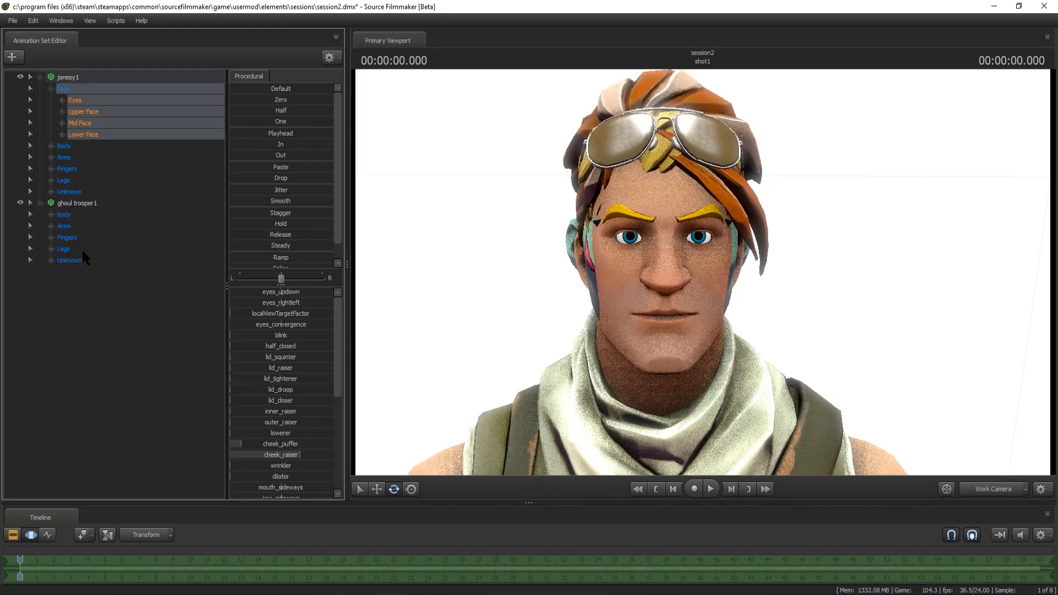
{"action": "left_click", "coordinate": [74, 213]}
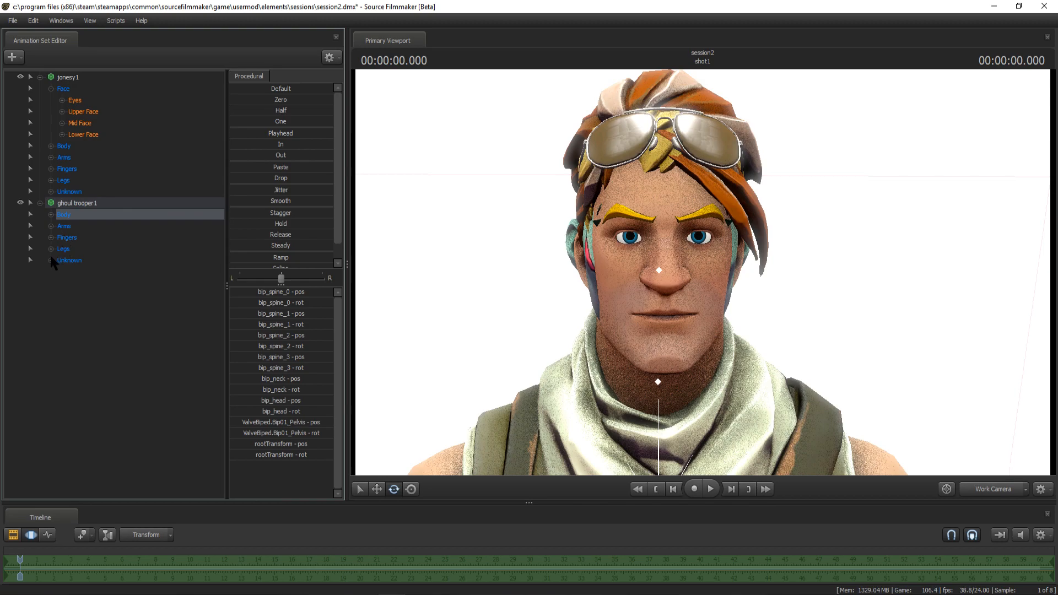
{"action": "left_click", "coordinate": [50, 259]}
{"action": "left_click", "coordinate": [77, 123]}
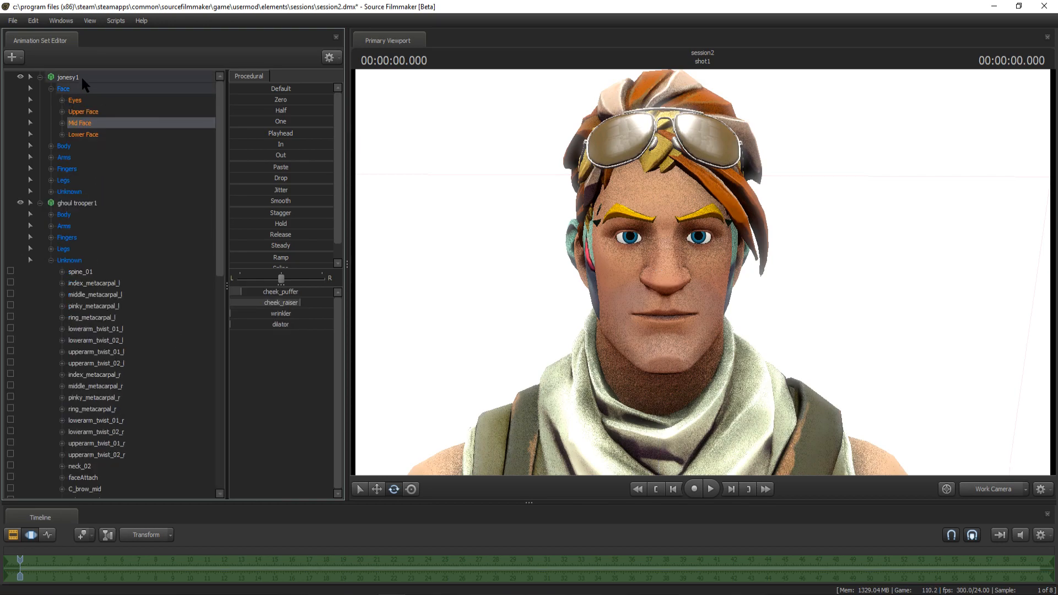
Select the C_jaw control in ghoul trooper1's Unknown group.
{"action": "scroll", "coordinate": [157, 305], "scroll_direction": "down", "scroll_amount": 3}
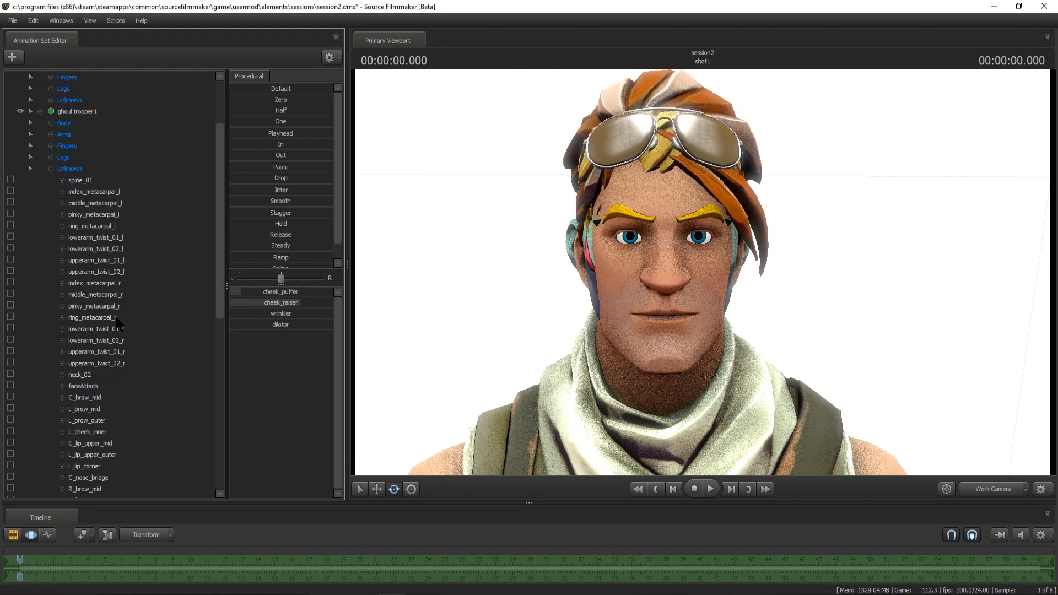
{"action": "scroll", "coordinate": [114, 367], "scroll_direction": "down", "scroll_amount": 6}
{"action": "left_click", "coordinate": [80, 365]}
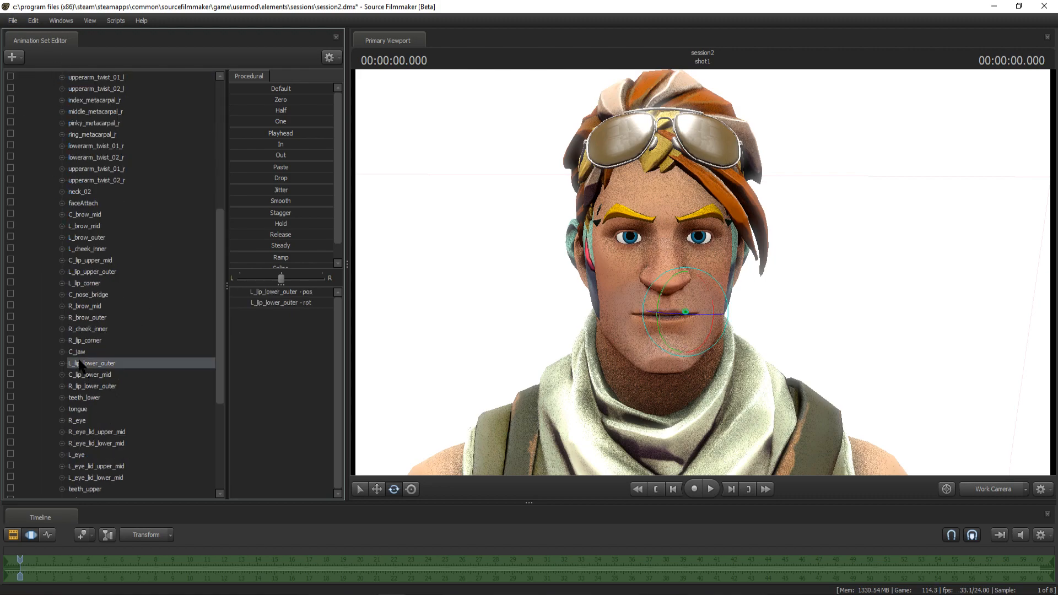
{"action": "left_click", "coordinate": [97, 355]}
Hide the jonesy1 model so that only ghoul trooper1 is displayed.
{"action": "scroll", "coordinate": [86, 154], "scroll_direction": "up", "scroll_amount": 9}
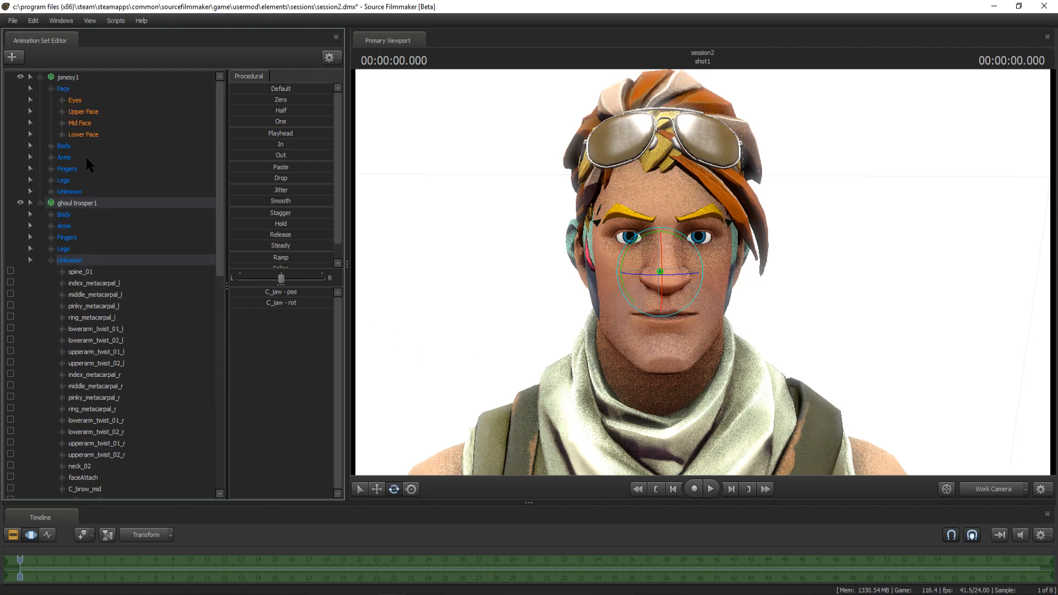
{"action": "left_click", "coordinate": [21, 77]}
{"action": "left_click", "coordinate": [20, 76]}
{"action": "left_click", "coordinate": [20, 76]}
Rotate ghoul trooper1's C_jaw slightly with the rotate manipulator to pose the mouth.
{"action": "scroll", "coordinate": [177, 406], "scroll_direction": "down", "scroll_amount": 11}
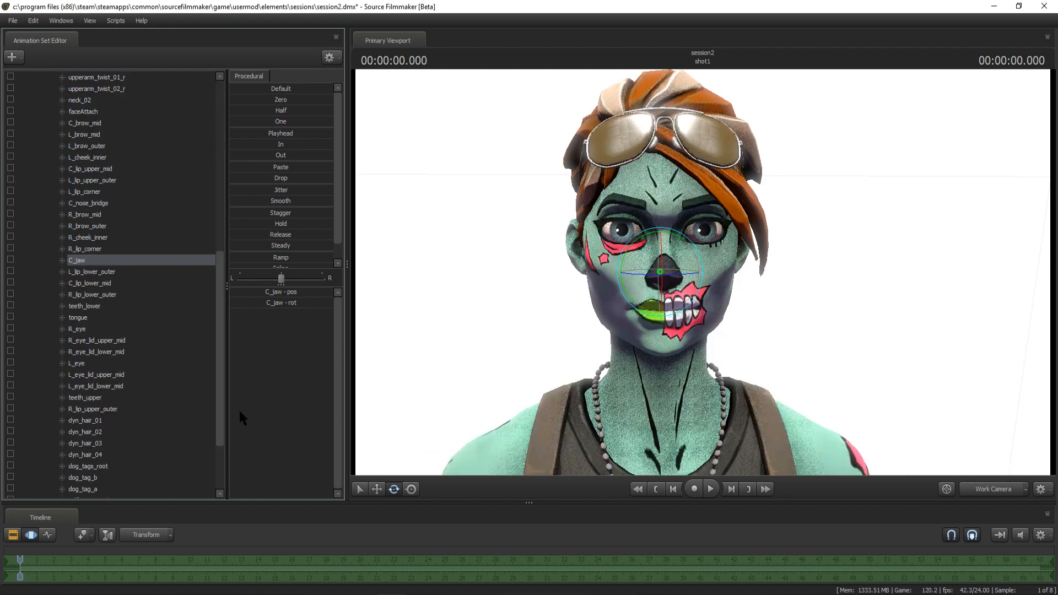
{"action": "left_click", "coordinate": [379, 493]}
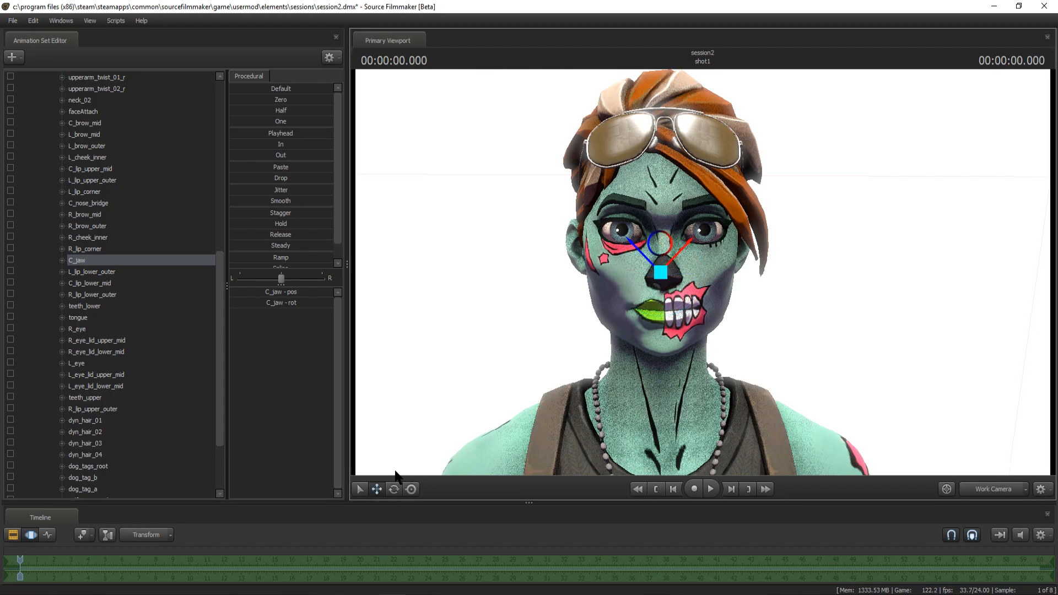
{"action": "left_click_drag", "start_coordinate": [698, 361], "coordinate": [639, 321]}
{"action": "left_click", "coordinate": [393, 488]}
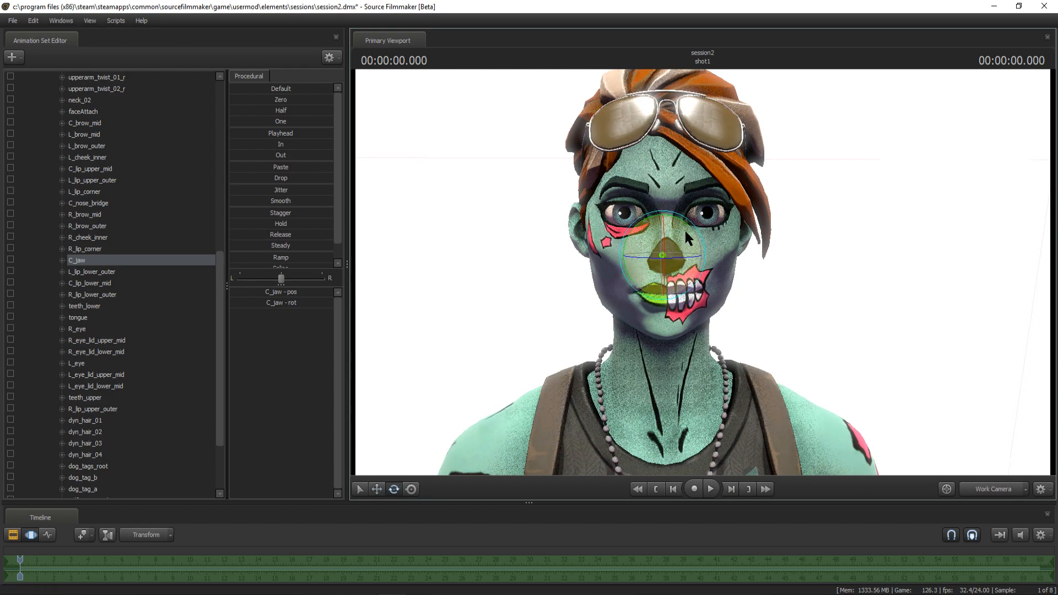
{"action": "left_click_drag", "start_coordinate": [663, 239], "coordinate": [666, 240]}
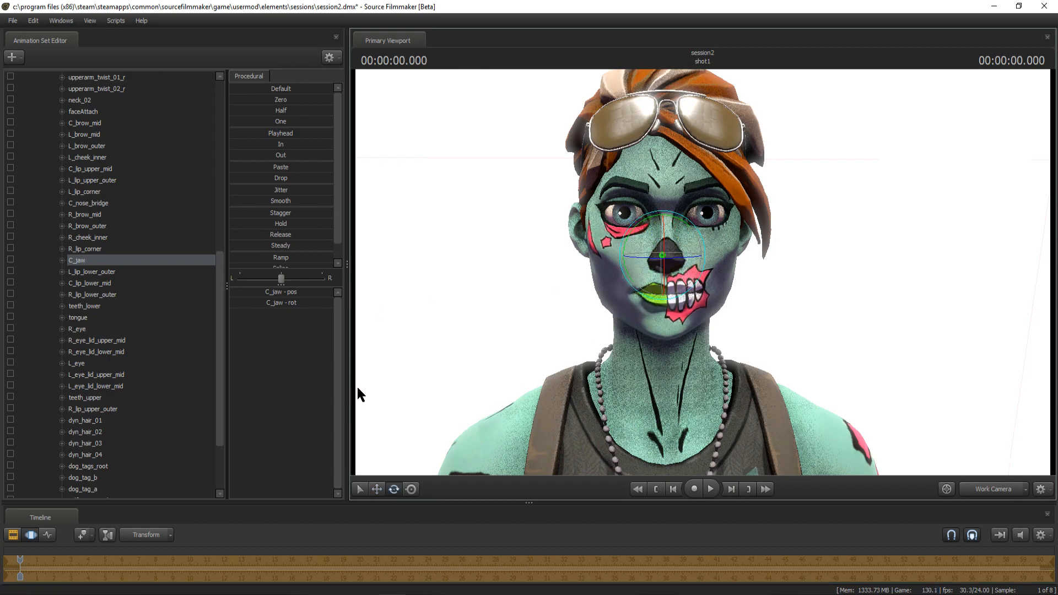
Move ghoul trooper1's L_lip_corner and R_lip_corner upward to shape a smile.
{"action": "left_click", "coordinate": [376, 489]}
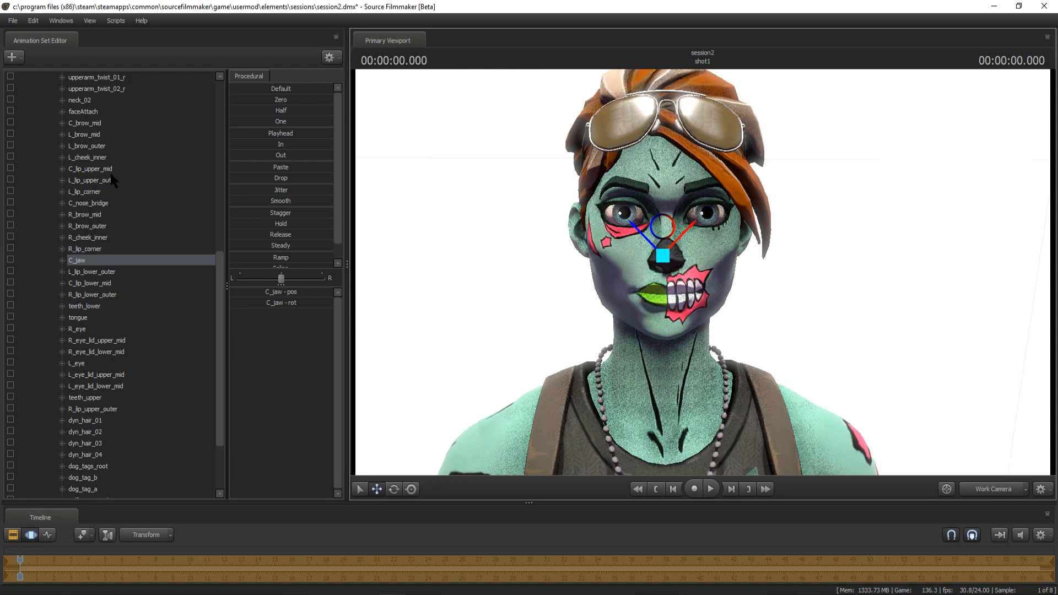
{"action": "left_click", "coordinate": [102, 192]}
{"action": "left_click_drag", "start_coordinate": [702, 294], "coordinate": [710, 279]}
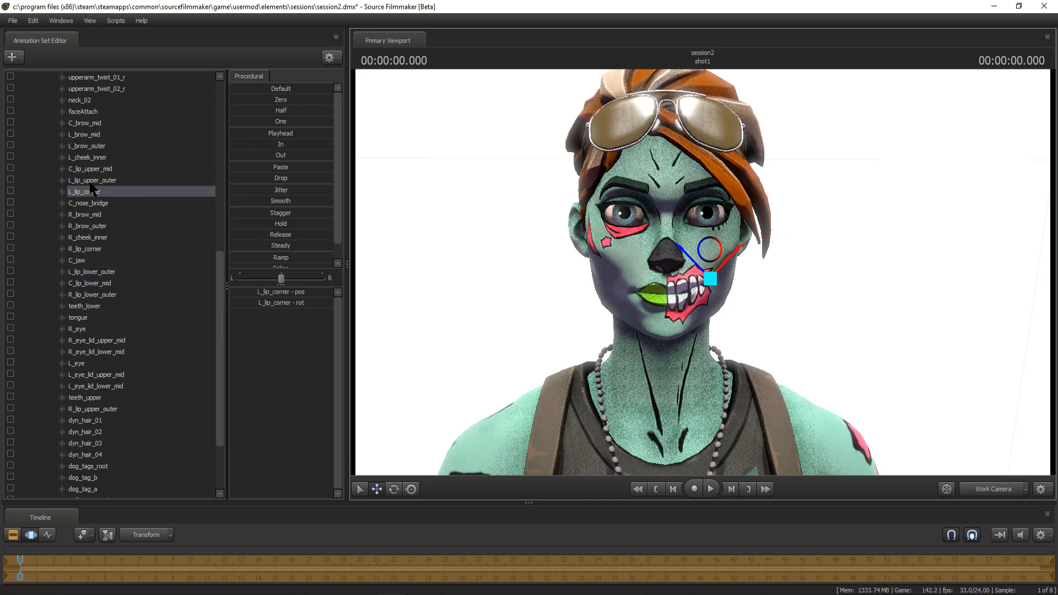
{"action": "left_click", "coordinate": [95, 249]}
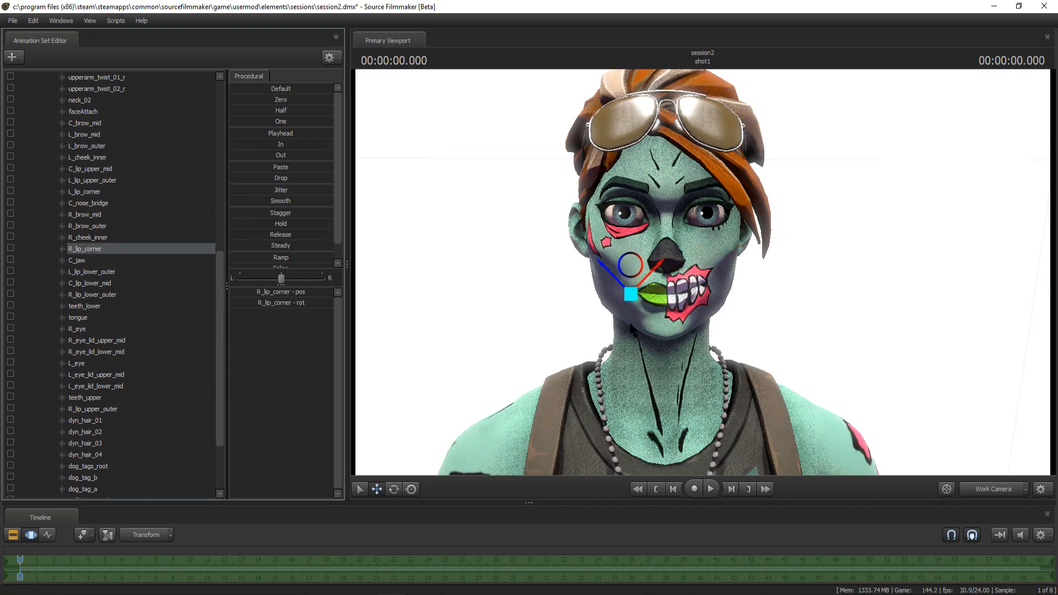
{"action": "left_click_drag", "start_coordinate": [631, 295], "coordinate": [631, 279]}
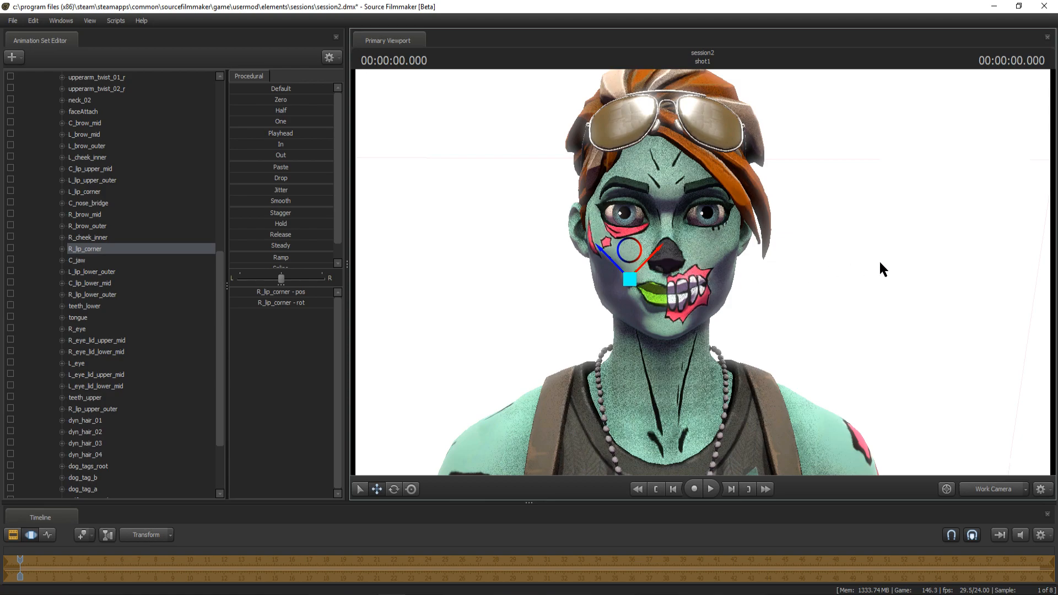
Shift R_lip_corner slightly further up and outward to strengthen that side of the smile.
{"action": "left_click_drag", "start_coordinate": [881, 264], "coordinate": [874, 276]}
{"action": "key", "text": "w"}
{"action": "key", "text": "s"}
{"action": "key", "text": "w"}
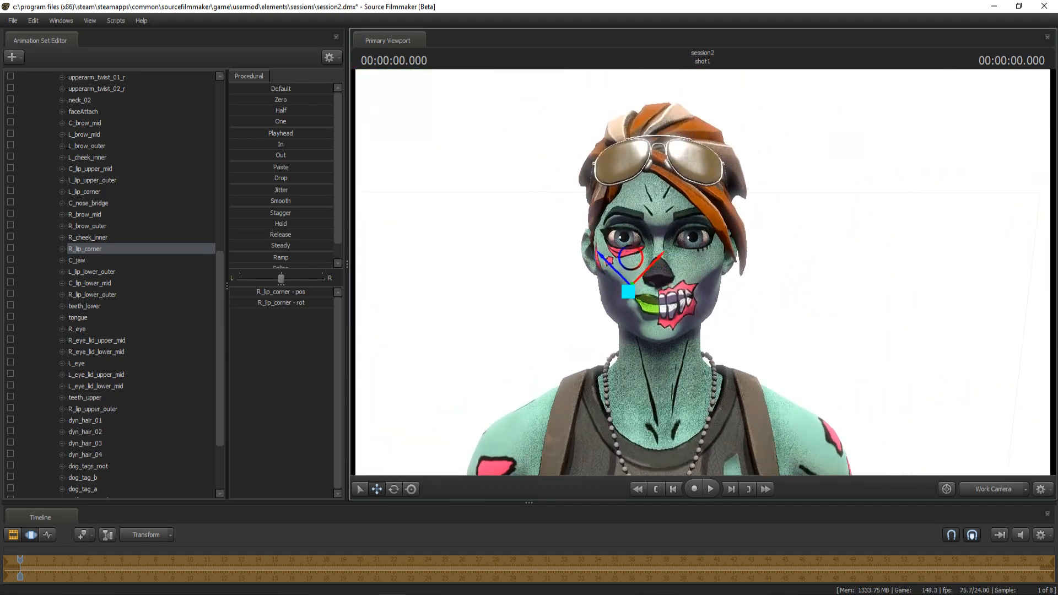
{"action": "key", "text": "w"}
{"action": "left_click_drag", "start_coordinate": [489, 200], "coordinate": [472, 181]}
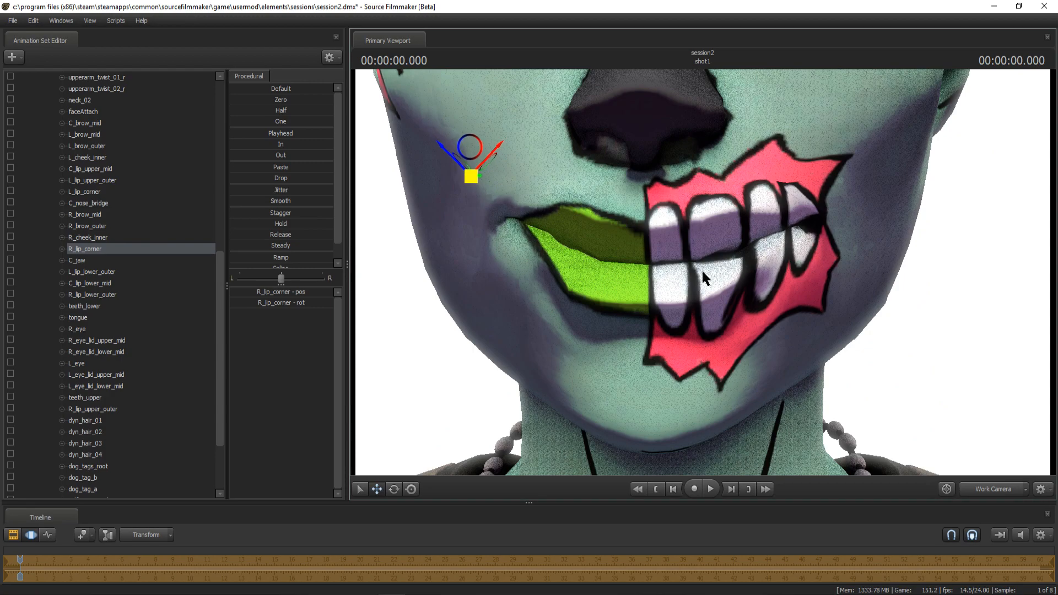
Rotate C_jaw slightly upward to close the mouth.
{"action": "left_click", "coordinate": [91, 261]}
{"action": "key", "text": "e"}
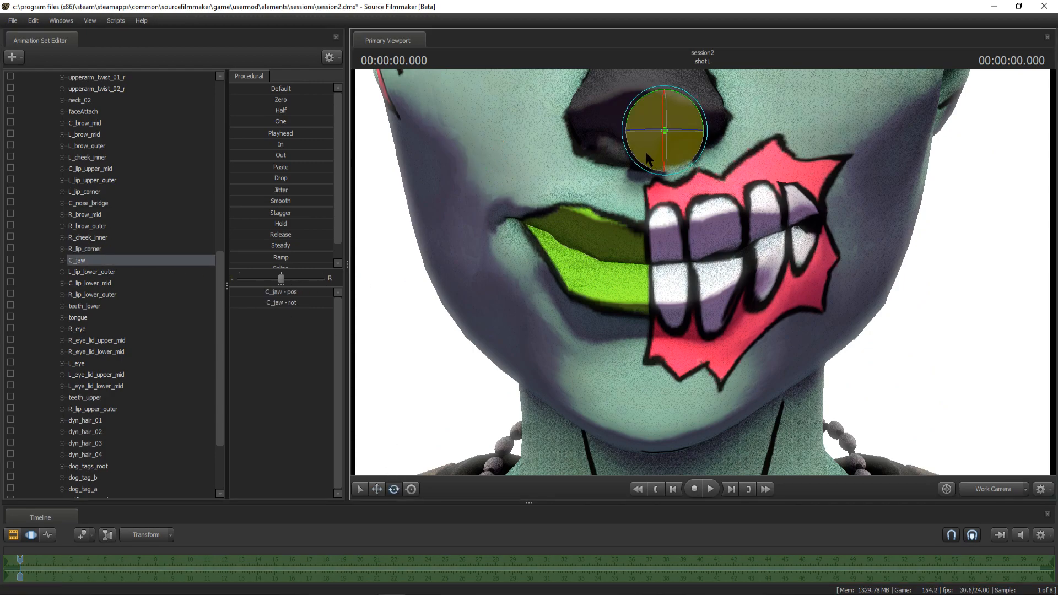
{"action": "mouse_move", "coordinate": [665, 120]}
{"action": "left_mouse_down"}
{"action": "mouse_move", "coordinate": [665, 134]}
{"action": "mouse_move", "coordinate": [666, 117]}
{"action": "left_mouse_up"}
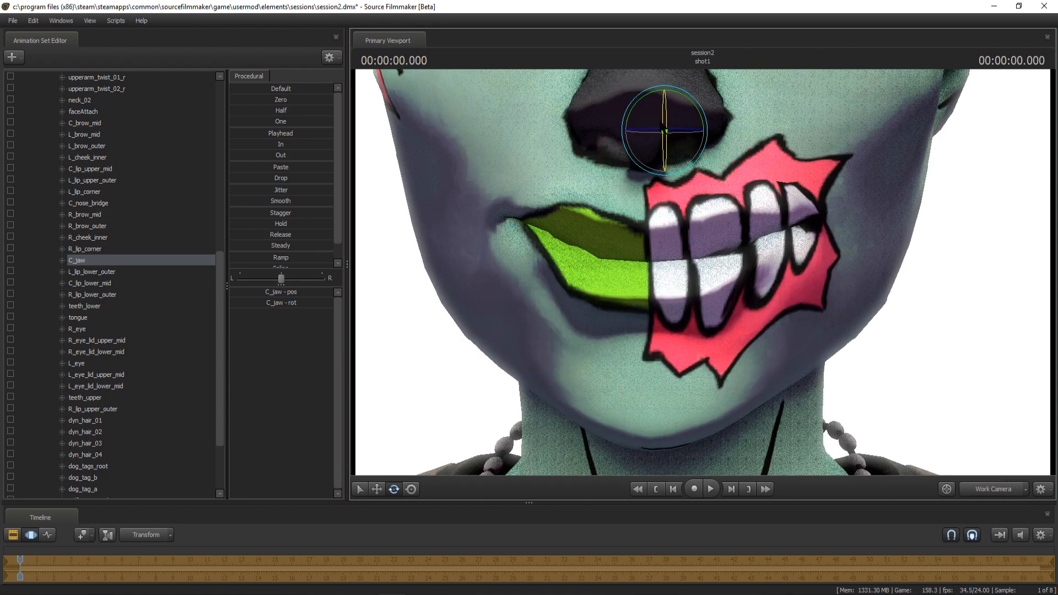
Rotate L_eye and R_eye so that both eyes look upward.
{"action": "scroll", "coordinate": [120, 342], "scroll_direction": "down", "scroll_amount": 3}
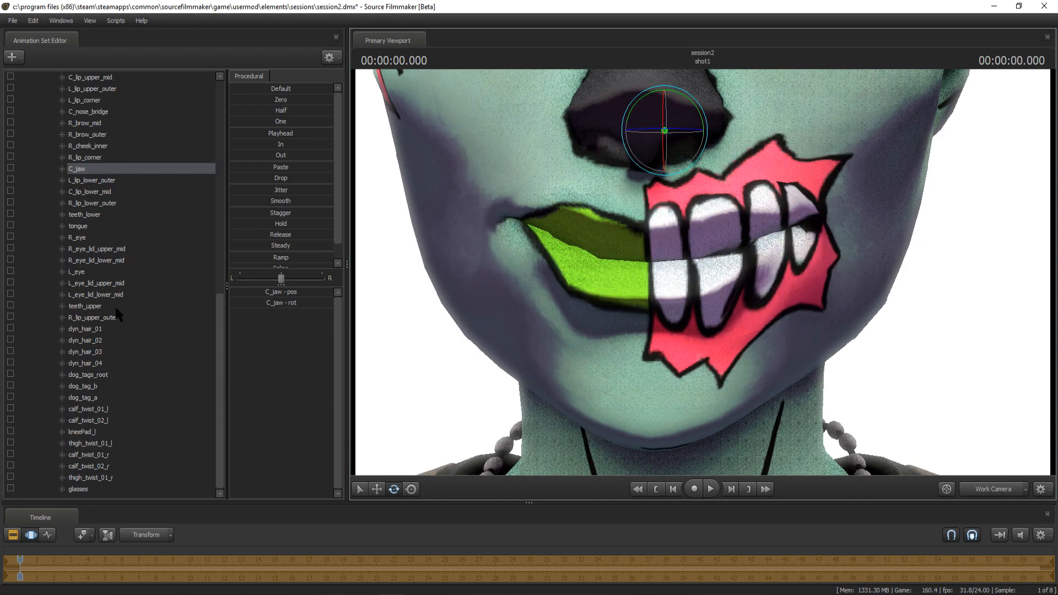
{"action": "double_click", "coordinate": [77, 272]}
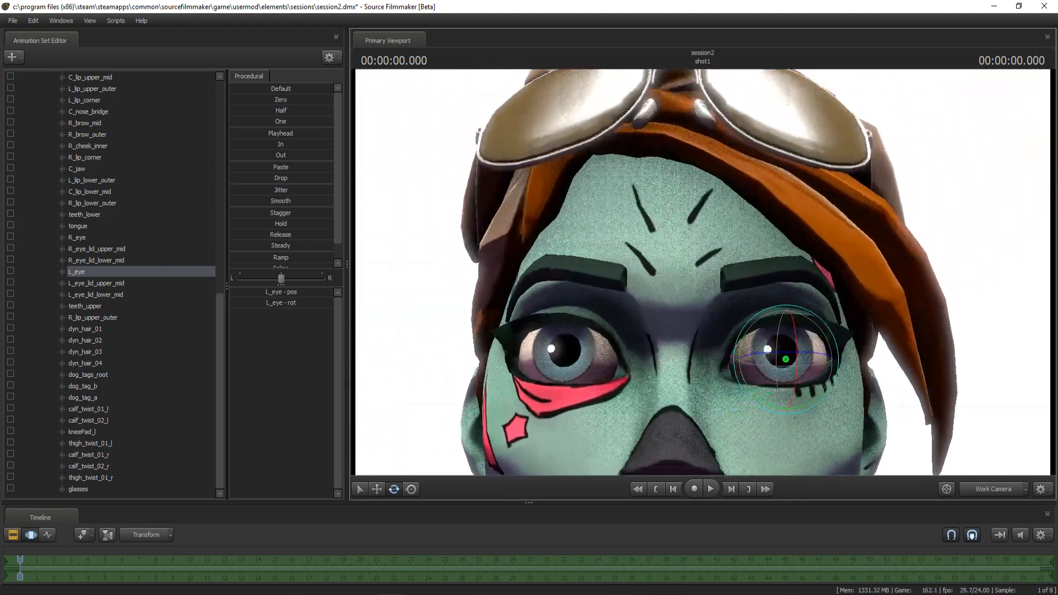
{"action": "key", "text": "s"}
{"action": "key", "text": "w"}
{"action": "key", "text": "s"}
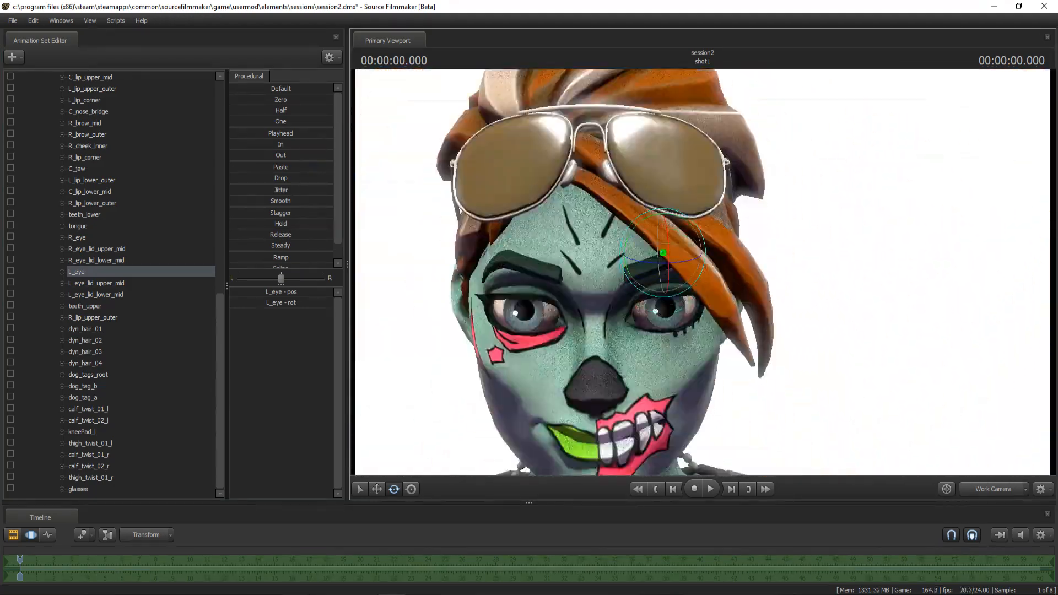
{"action": "key", "text": "w"}
{"action": "key", "text": "f"}
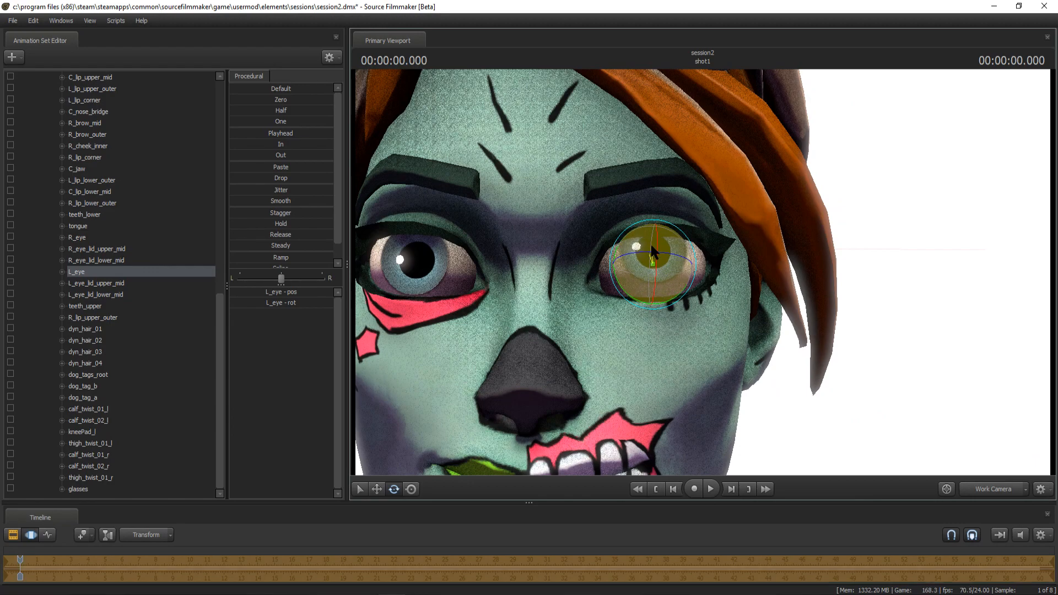
{"action": "left_click_drag", "start_coordinate": [653, 252], "coordinate": [653, 223]}
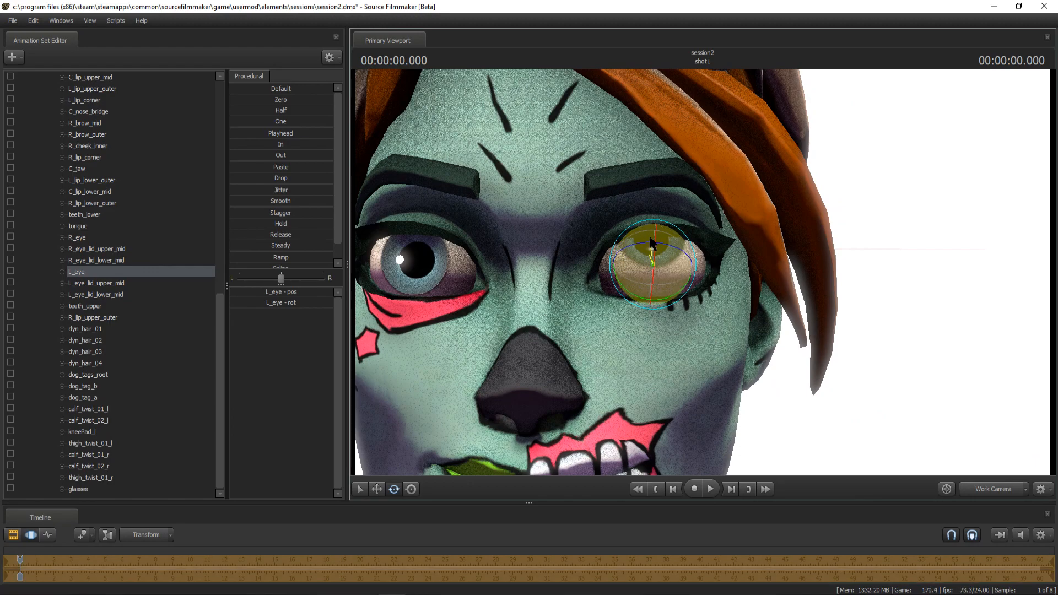
{"action": "left_click", "coordinate": [78, 237]}
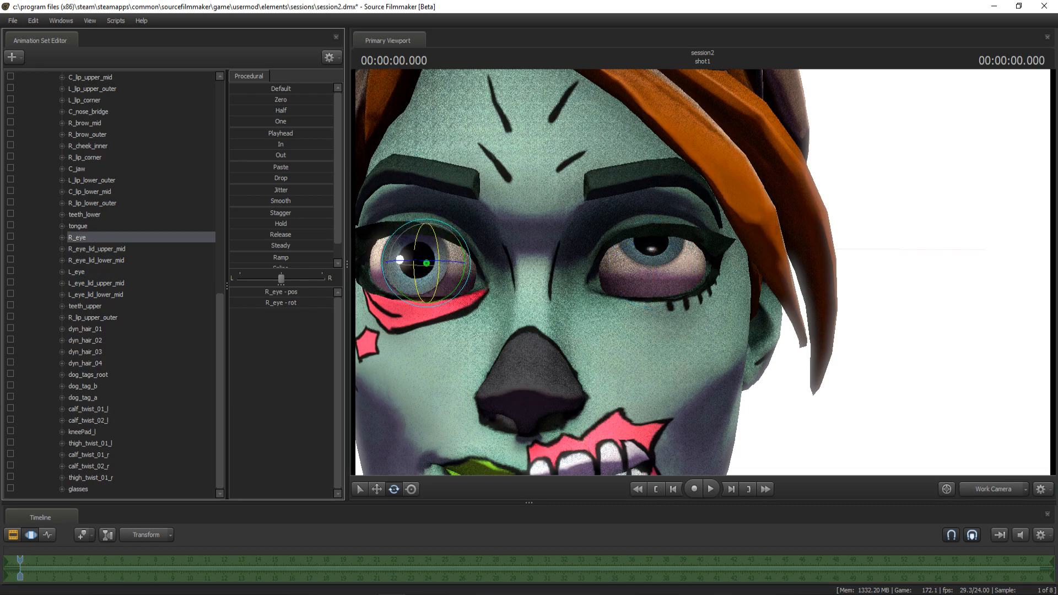
{"action": "left_click_drag", "start_coordinate": [420, 234], "coordinate": [419, 237]}
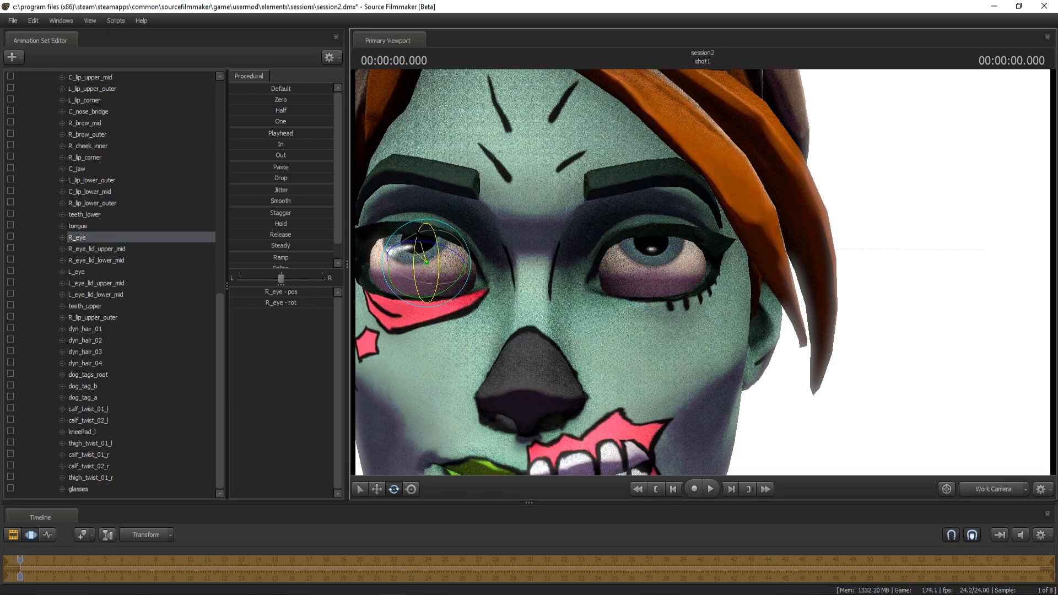
Collapse ghoul trooper1's Unknown group, expand its Legs group and frame the leg bones.
{"action": "scroll", "coordinate": [91, 254], "scroll_direction": "up", "scroll_amount": 13}
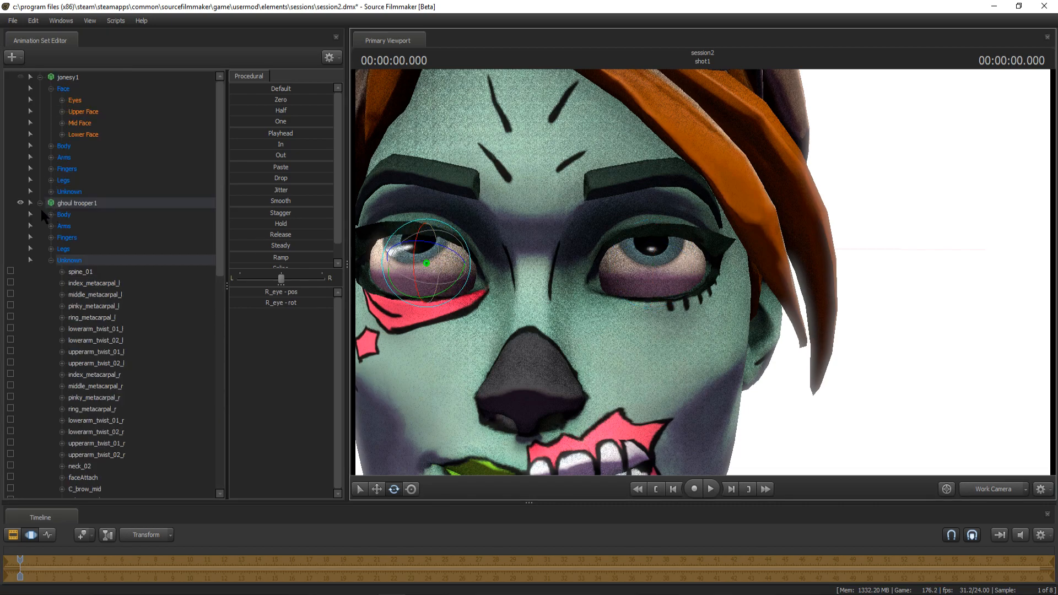
{"action": "left_click", "coordinate": [51, 261]}
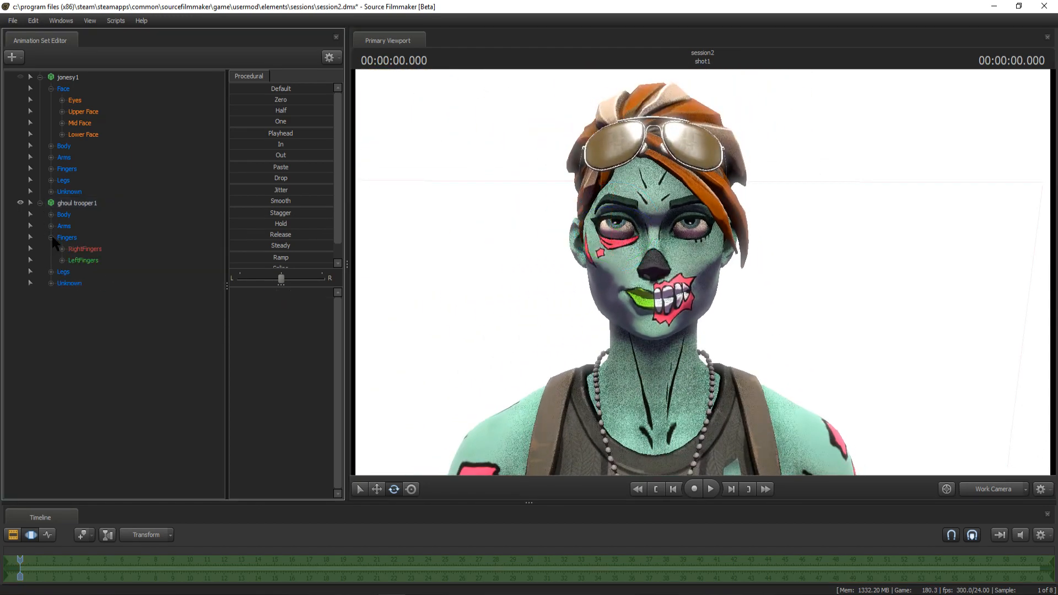
{"action": "left_click", "coordinate": [63, 249]}
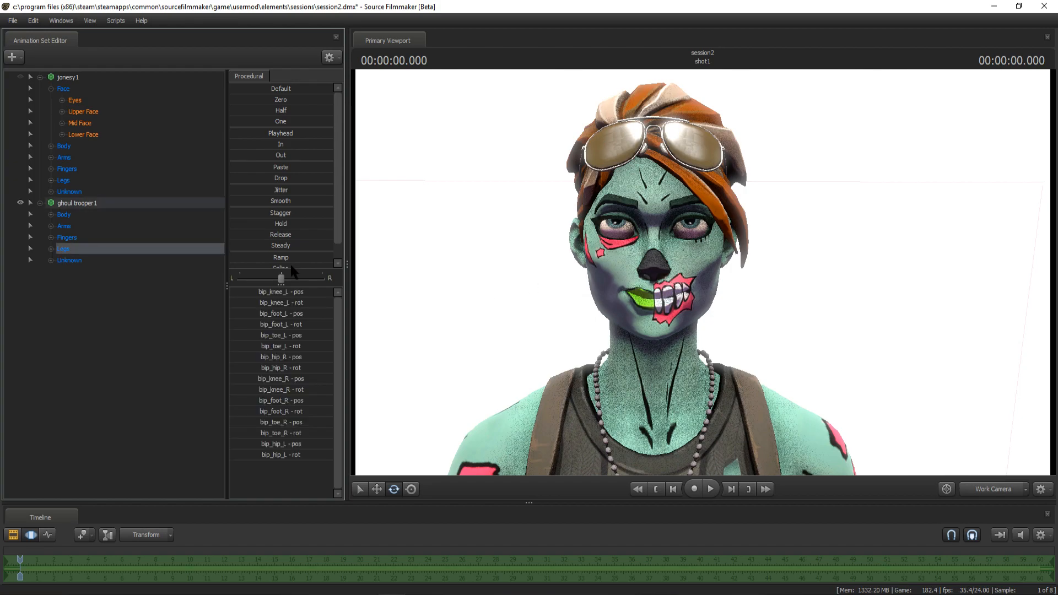
{"action": "left_click", "coordinate": [51, 249]}
{"action": "key", "text": "f"}
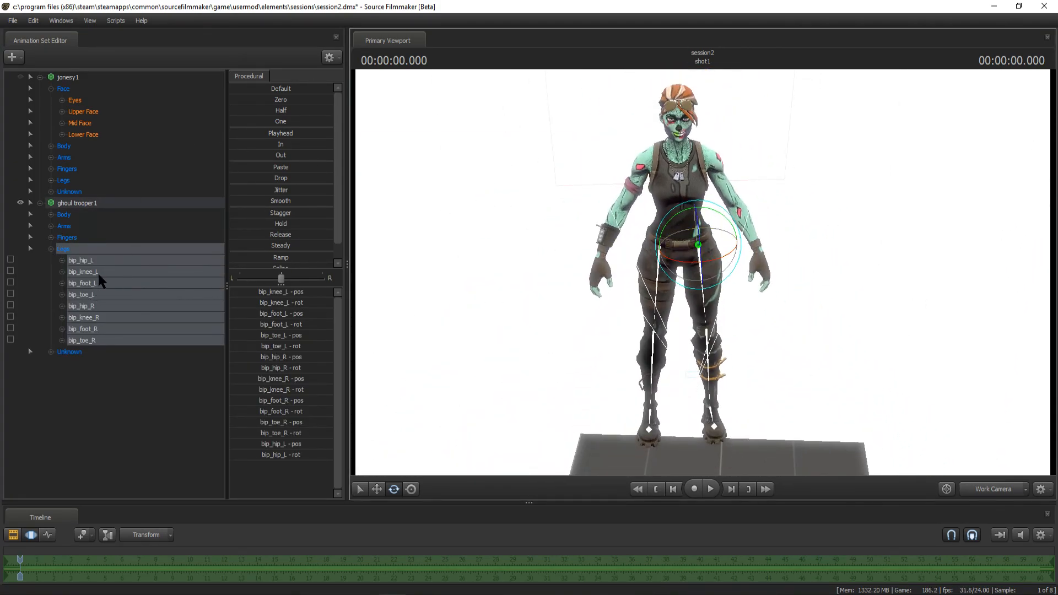
Go through the individual leg bones and rotate bip_knee_L slightly.
{"action": "left_click", "coordinate": [97, 273]}
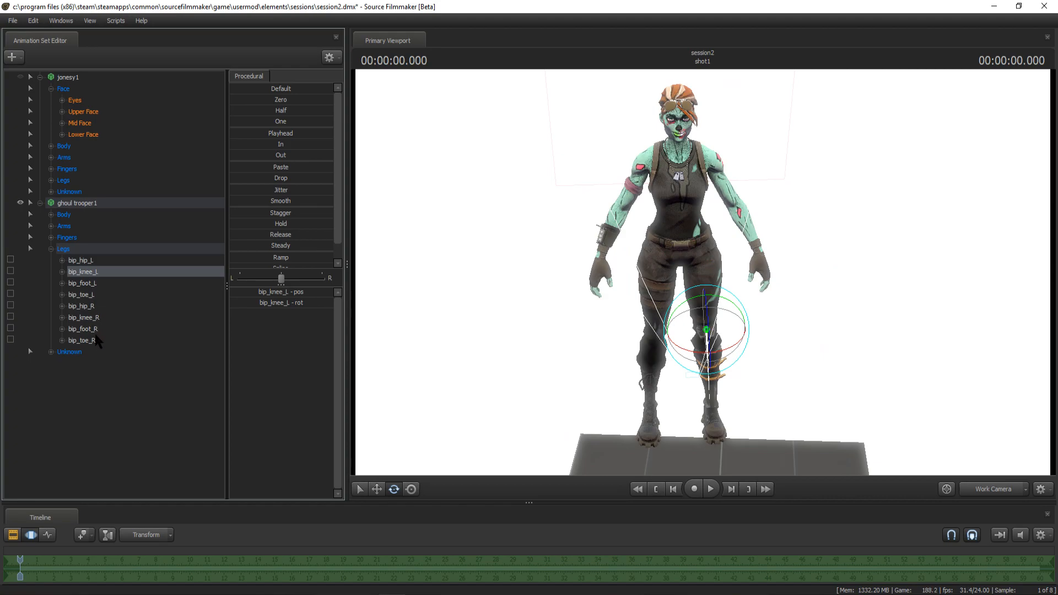
{"action": "left_click", "coordinate": [82, 306]}
{"action": "left_click", "coordinate": [84, 317]}
{"action": "left_click", "coordinate": [83, 340]}
{"action": "left_click", "coordinate": [101, 281]}
{"action": "left_click", "coordinate": [105, 271]}
{"action": "mouse_move", "coordinate": [706, 316]}
{"action": "left_mouse_down"}
{"action": "mouse_move", "coordinate": [701, 331]}
{"action": "mouse_move", "coordinate": [703, 317]}
{"action": "left_mouse_up"}
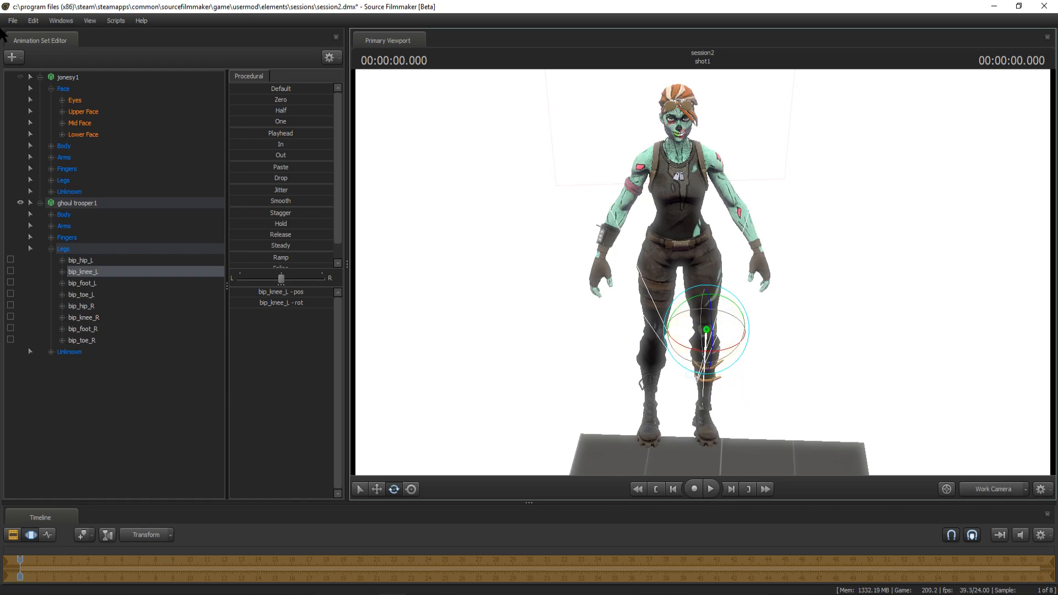
Switch from the Legs group to Arms and rotate bip_upperArm_L to pose the upper arm.
{"action": "left_click", "coordinate": [53, 247]}
{"action": "left_click", "coordinate": [51, 225]}
{"action": "left_click", "coordinate": [88, 249]}
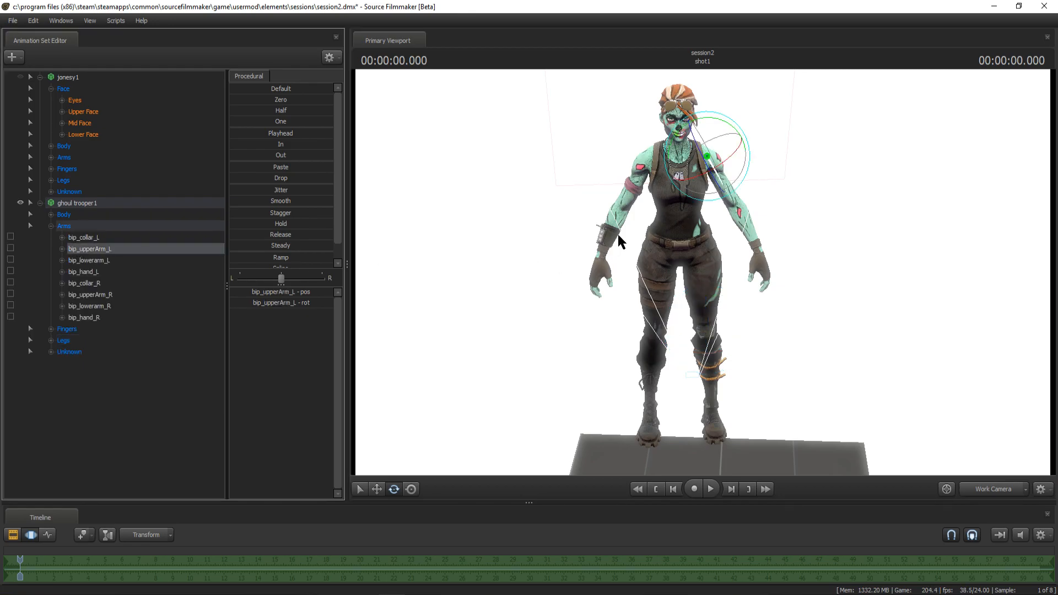
{"action": "key", "text": "f"}
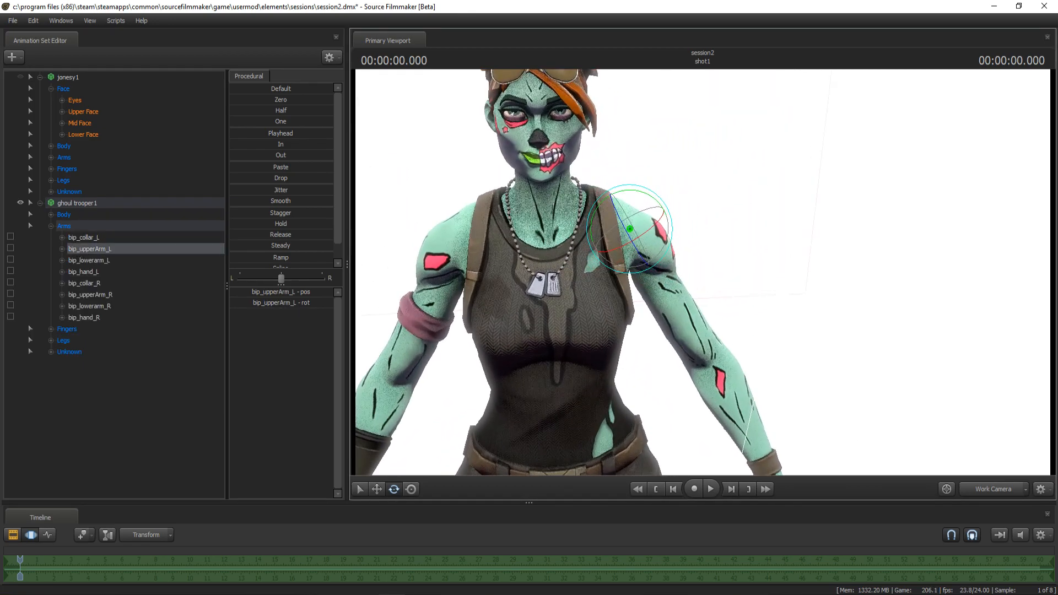
{"action": "mouse_move", "coordinate": [649, 284]}
{"action": "left_mouse_down"}
{"action": "mouse_move", "coordinate": [634, 256]}
{"action": "mouse_move", "coordinate": [675, 336]}
{"action": "mouse_move", "coordinate": [644, 308]}
{"action": "mouse_move", "coordinate": [684, 311]}
{"action": "mouse_move", "coordinate": [650, 301]}
{"action": "left_mouse_up"}
{"action": "key", "text": "s"}
{"action": "key", "text": "a"}
{"action": "key", "text": "w"}
{"action": "key", "text": "d"}
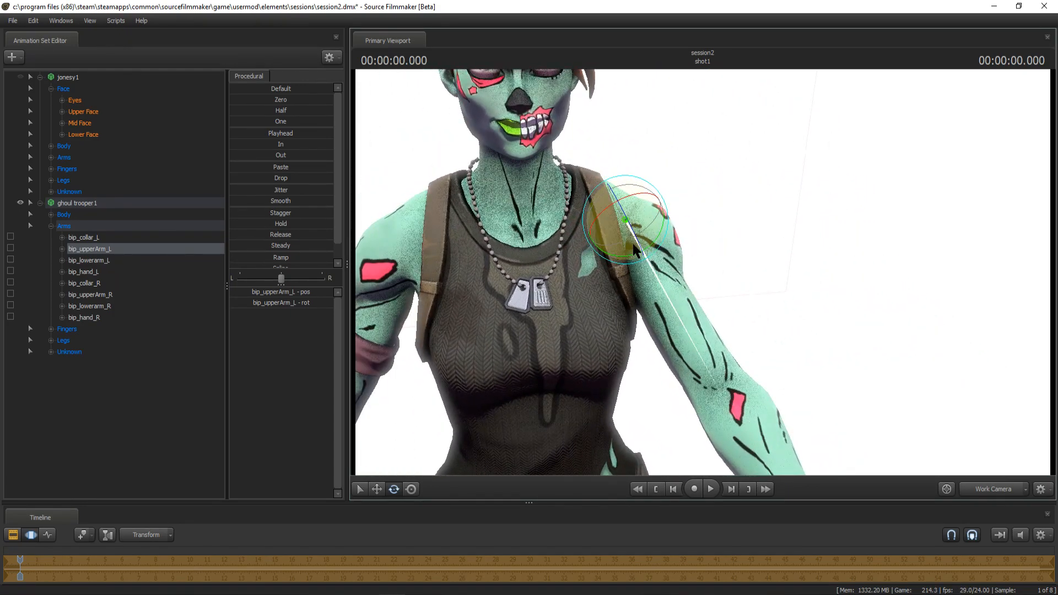
{"action": "left_click_drag", "start_coordinate": [631, 242], "coordinate": [668, 238]}
{"action": "left_click_drag", "start_coordinate": [592, 296], "coordinate": [592, 296]}
Rotate bip_lowerarm_L to bend the forearm up in front of the chest, and tilt bip_hand_L at the wrist.
{"action": "left_click", "coordinate": [101, 260]}
{"action": "mouse_move", "coordinate": [696, 281]}
{"action": "left_mouse_down"}
{"action": "mouse_move", "coordinate": [730, 269]}
{"action": "mouse_move", "coordinate": [717, 323]}
{"action": "mouse_move", "coordinate": [683, 242]}
{"action": "mouse_move", "coordinate": [695, 342]}
{"action": "mouse_move", "coordinate": [703, 269]}
{"action": "left_mouse_up"}
{"action": "key", "text": "w"}
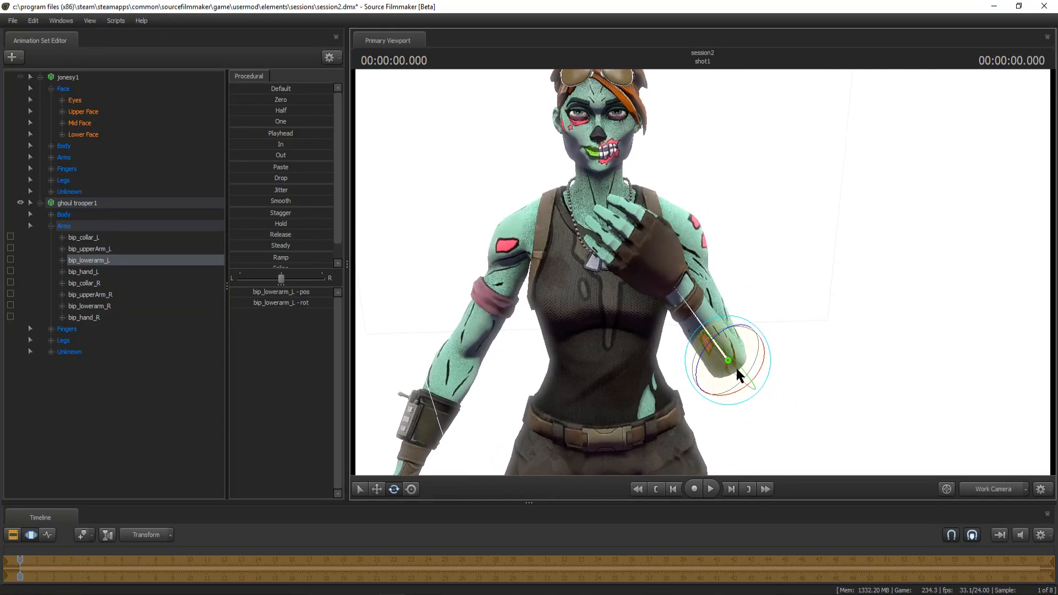
{"action": "left_click_drag", "start_coordinate": [741, 378], "coordinate": [749, 377]}
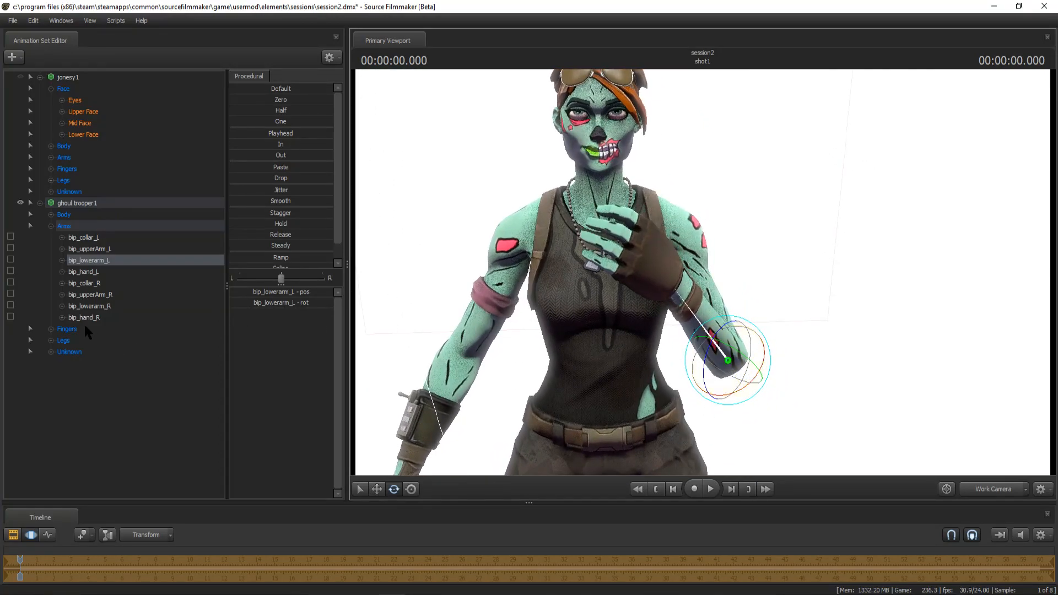
{"action": "left_click", "coordinate": [79, 273]}
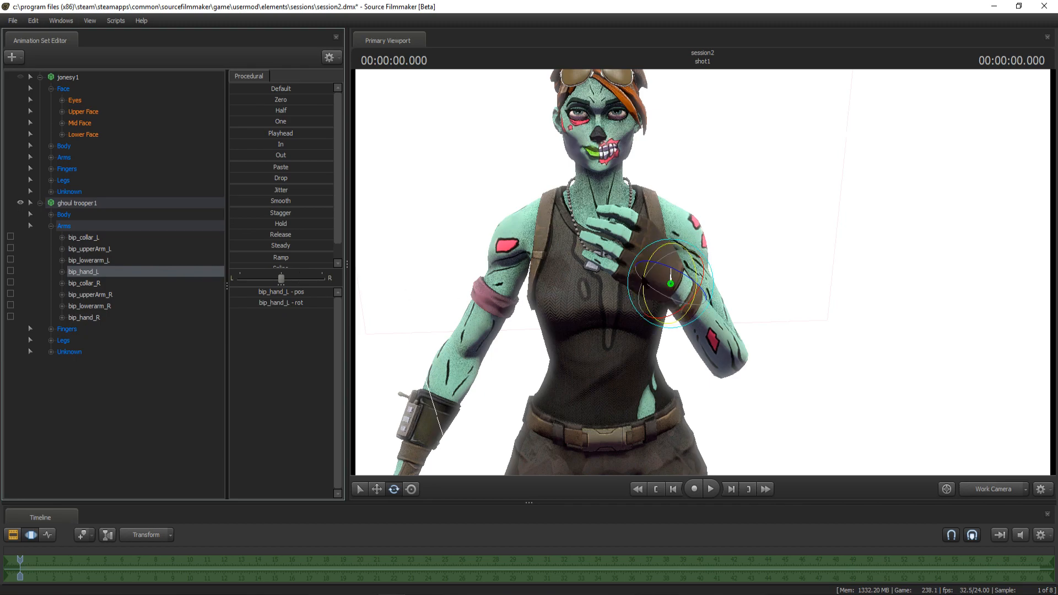
{"action": "left_click_drag", "start_coordinate": [644, 271], "coordinate": [649, 261]}
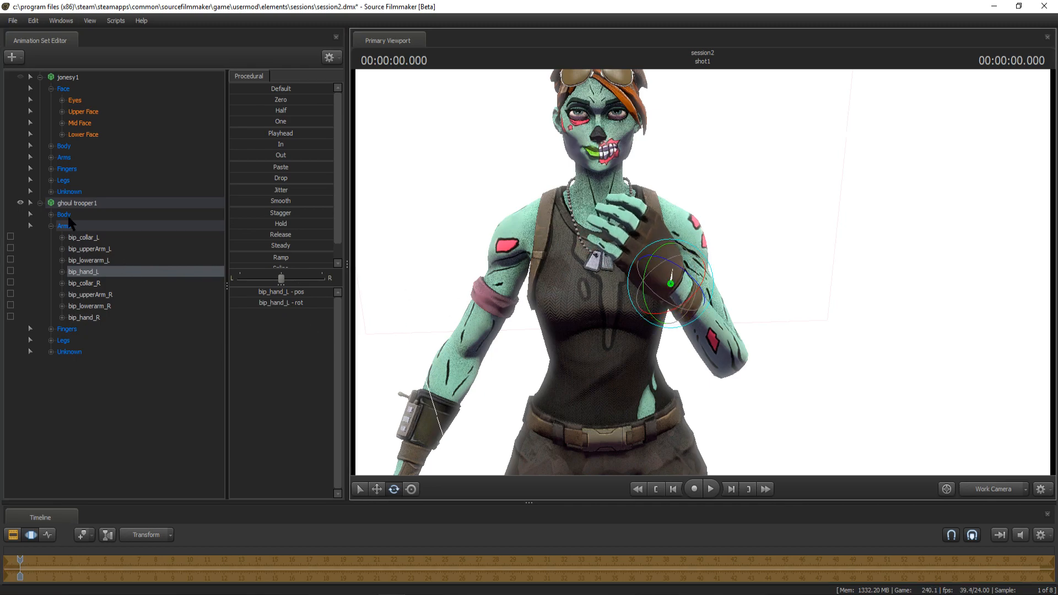
Collapse Arms, expand LeftFingers within the Fingers group, and rotate bip_index_0_L to bend the index finger's base.
{"action": "left_click", "coordinate": [51, 226]}
{"action": "left_click", "coordinate": [50, 238]}
{"action": "left_click", "coordinate": [62, 272]}
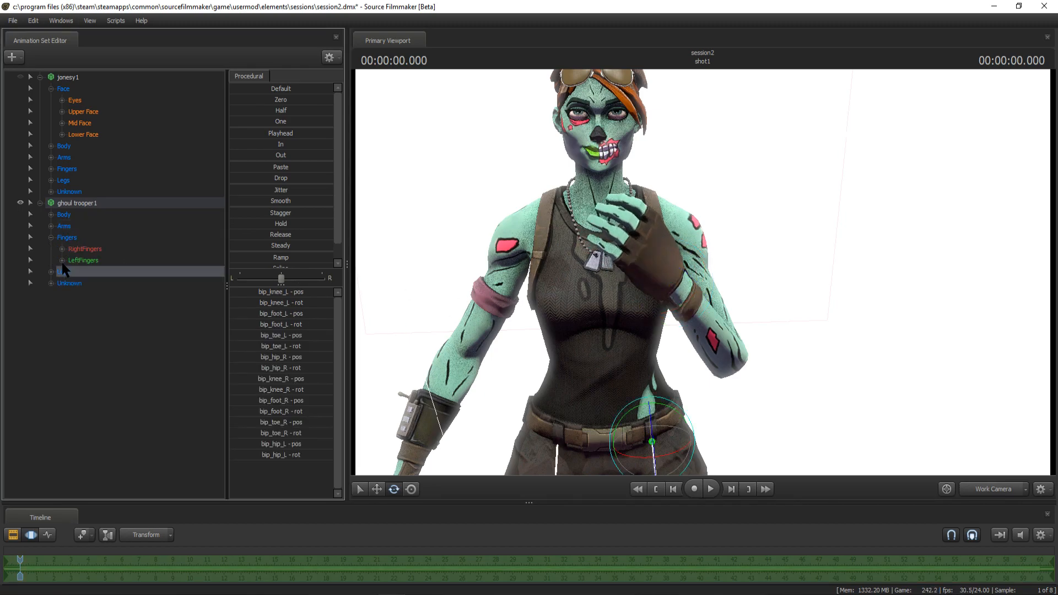
{"action": "left_click", "coordinate": [62, 261]}
{"action": "left_click", "coordinate": [83, 284]}
{"action": "left_click", "coordinate": [103, 306]}
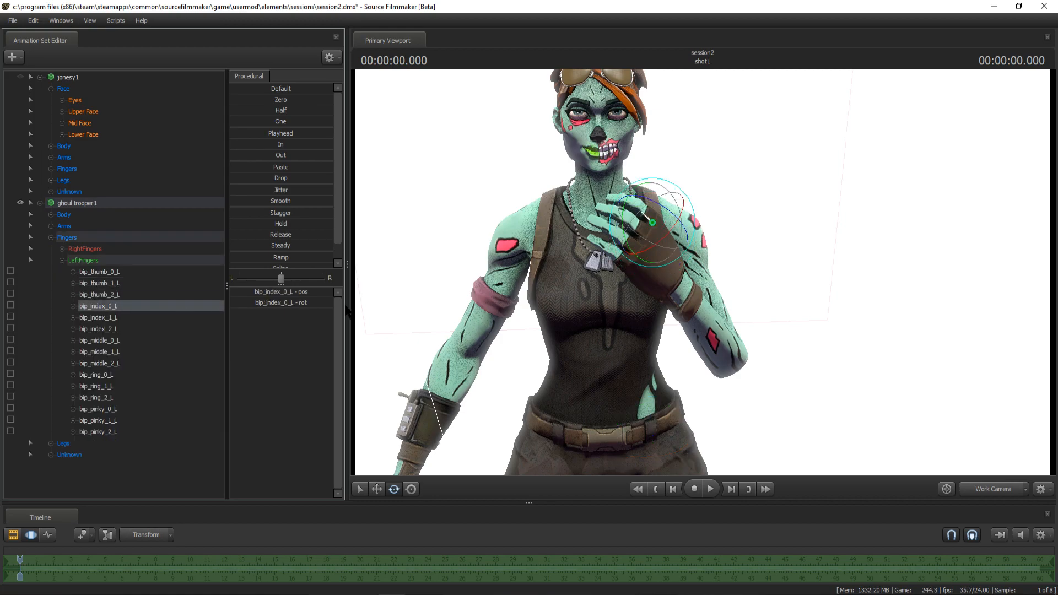
{"action": "mouse_move", "coordinate": [676, 219]}
{"action": "left_mouse_down"}
{"action": "mouse_move", "coordinate": [653, 181]}
{"action": "mouse_move", "coordinate": [669, 212]}
{"action": "left_mouse_up"}
Rotate the outer index finger joints, bip_index_1_L and bip_index_2_L, to curl the finger.
{"action": "left_click", "coordinate": [93, 314]}
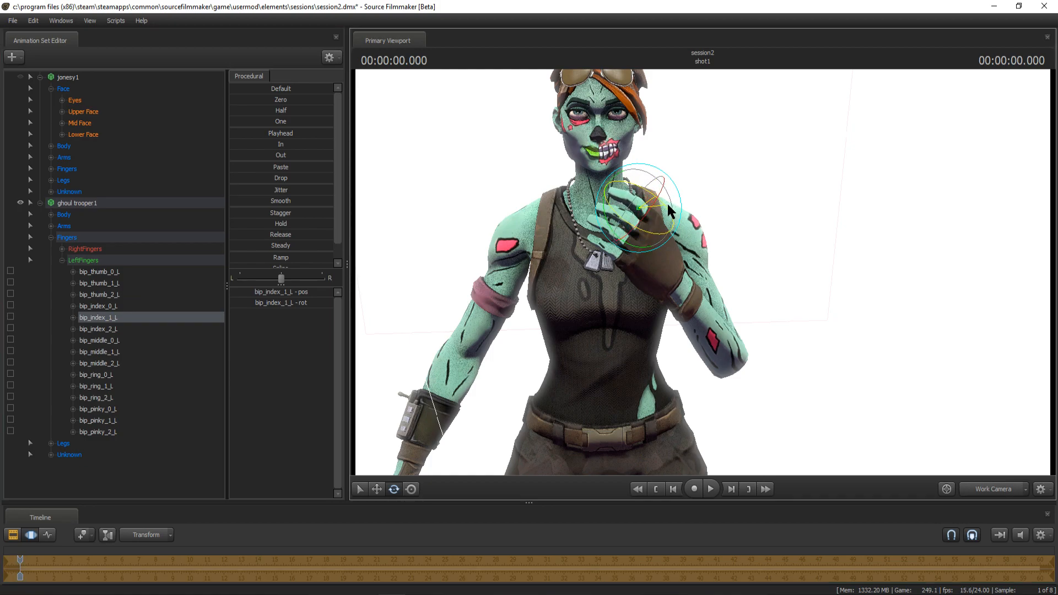
{"action": "left_click", "coordinate": [116, 329]}
{"action": "left_click_drag", "start_coordinate": [644, 190], "coordinate": [652, 192]}
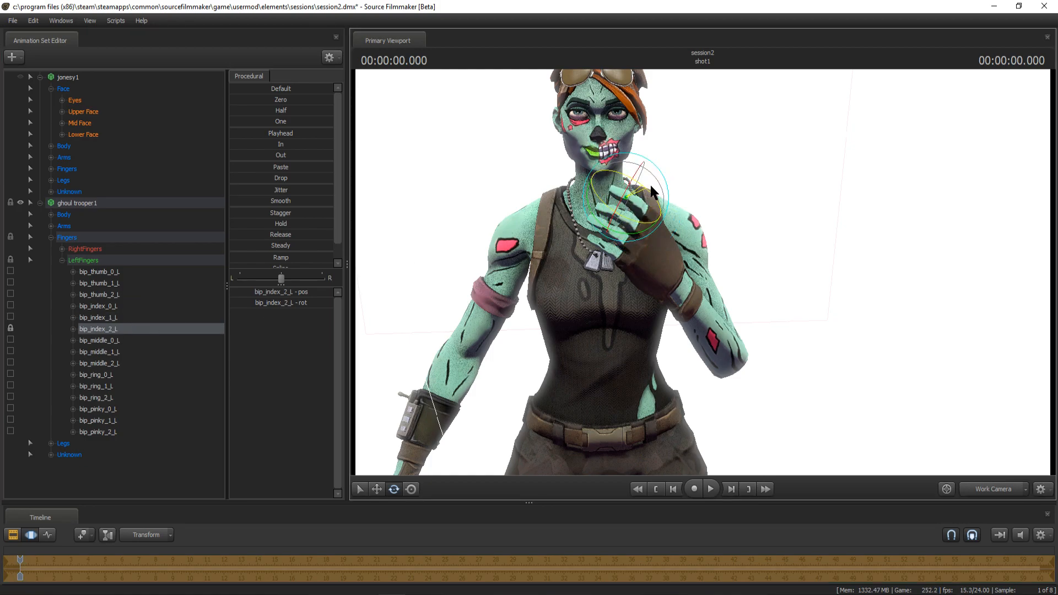
Unlock bip_index_2_L and rotate bip_middle_0_L and bip_middle_1_L to curl the left middle finger.
{"action": "left_click", "coordinate": [119, 342]}
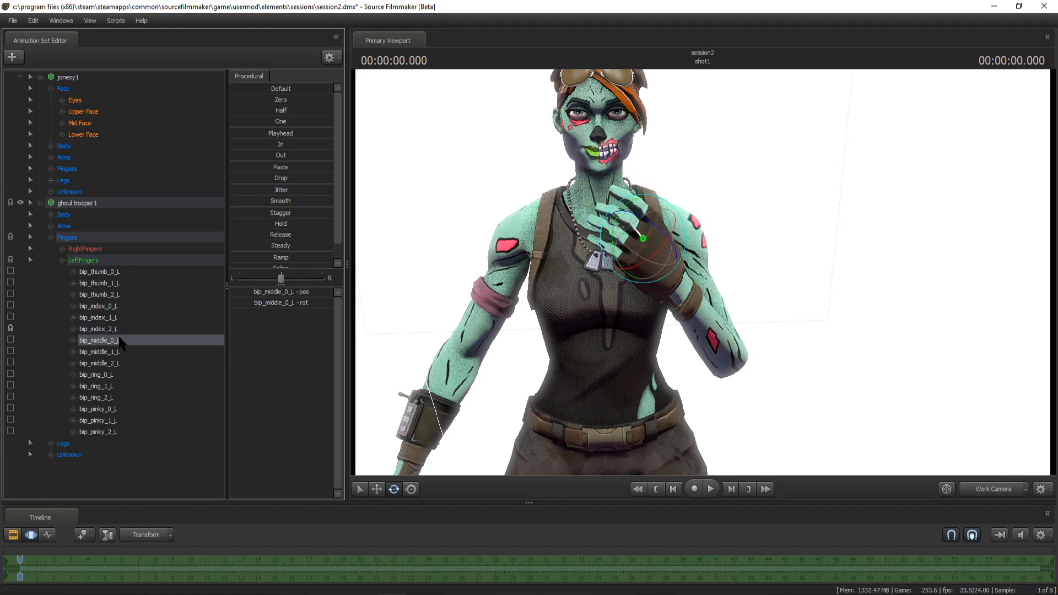
{"action": "left_click", "coordinate": [8, 335]}
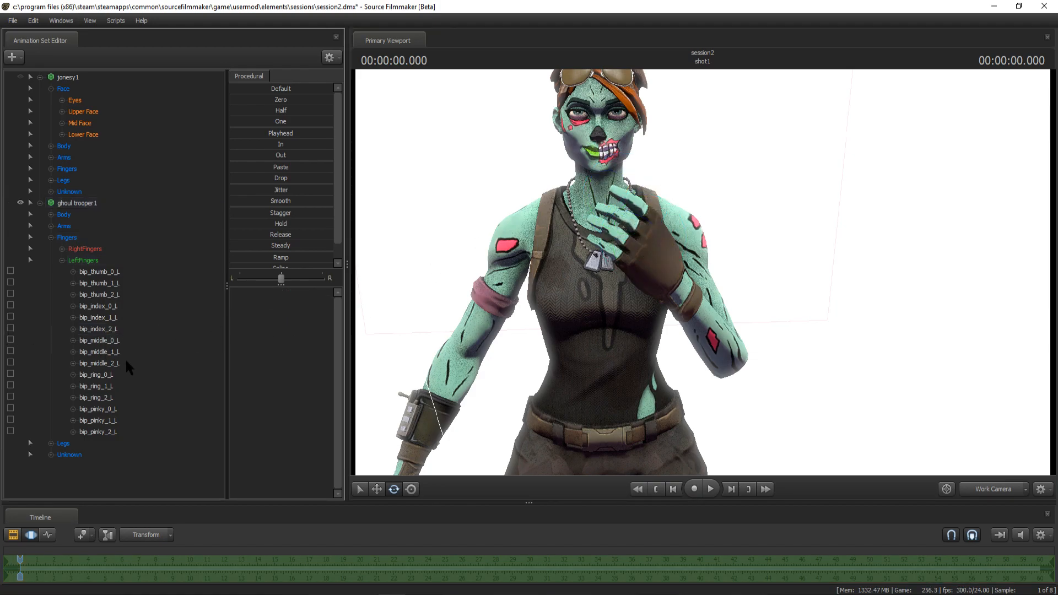
{"action": "left_click", "coordinate": [119, 340]}
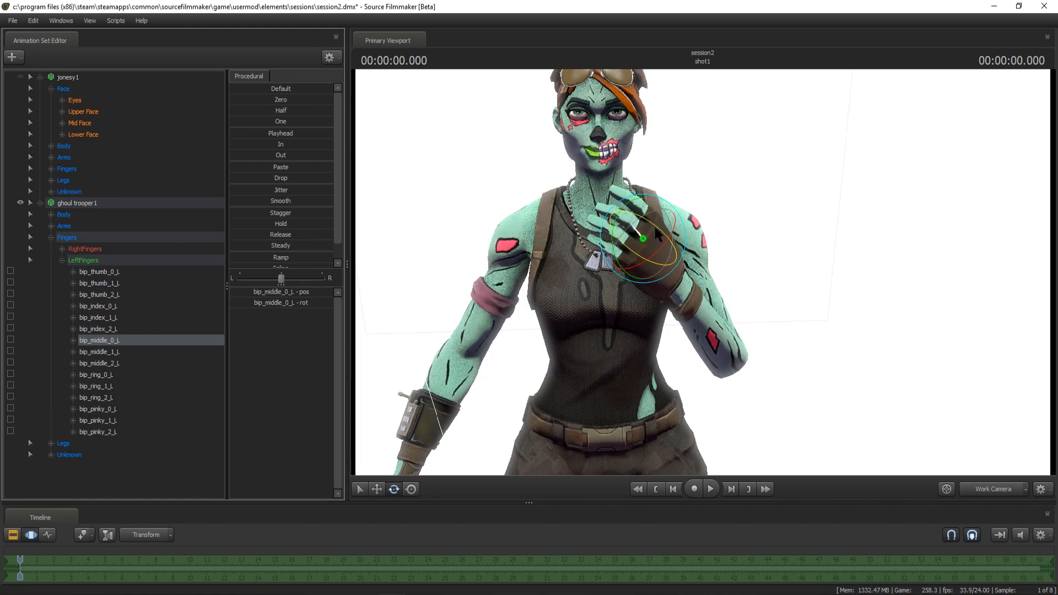
{"action": "left_click_drag", "start_coordinate": [620, 212], "coordinate": [622, 215]}
{"action": "left_click", "coordinate": [139, 352]}
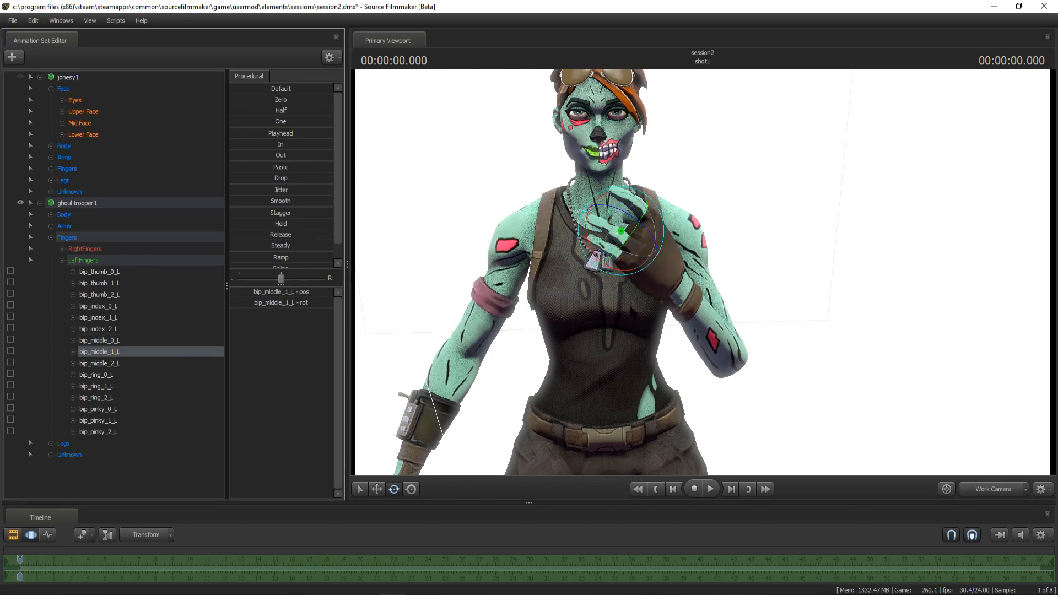
{"action": "left_click_drag", "start_coordinate": [638, 236], "coordinate": [645, 229]}
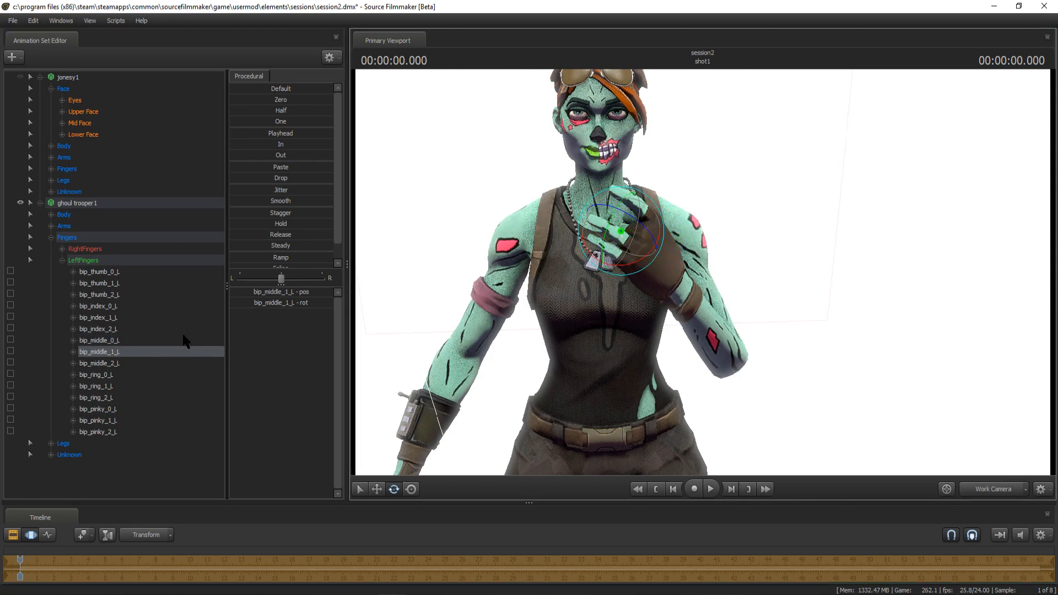
{"action": "left_click", "coordinate": [113, 363]}
Rotate bip_ring_0_L and bip_ring_2_L to curl the left ring finger toward the palm.
{"action": "left_click", "coordinate": [128, 374]}
{"action": "left_click_drag", "start_coordinate": [587, 249], "coordinate": [590, 215]}
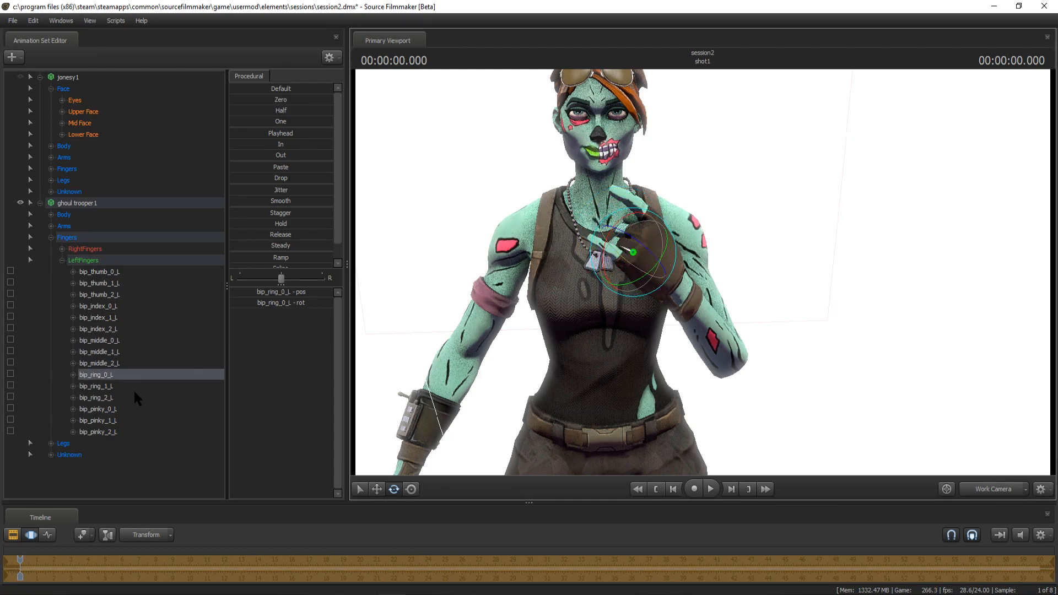
{"action": "left_click", "coordinate": [121, 398]}
{"action": "left_click_drag", "start_coordinate": [635, 249], "coordinate": [597, 241]}
Pose the left pinky through bip_pinky_0_L and bip_pinky_2_L, rotating its tip joint.
{"action": "left_click", "coordinate": [100, 409]}
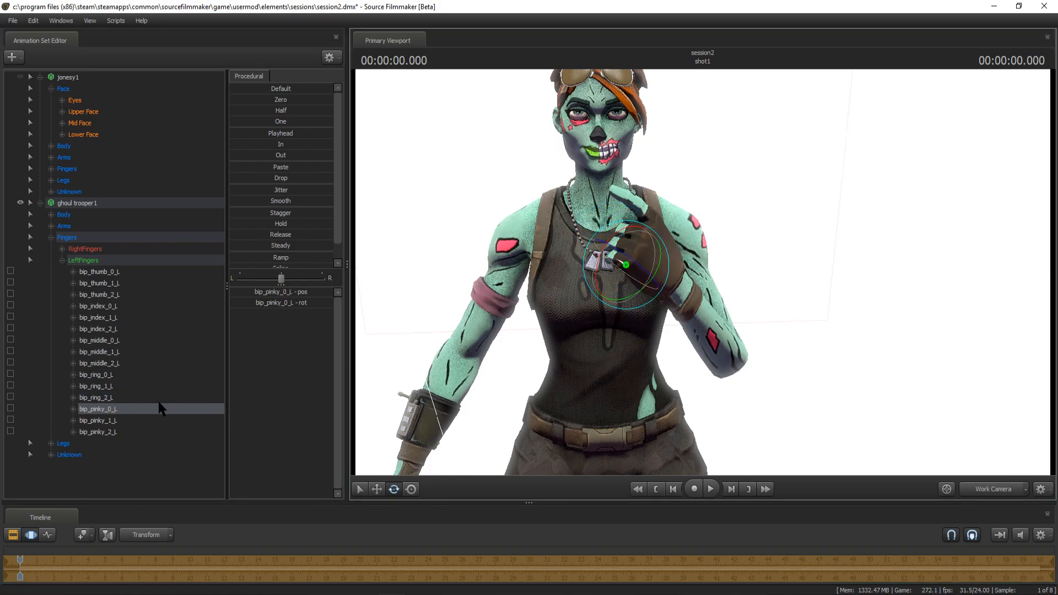
{"action": "left_click", "coordinate": [114, 432]}
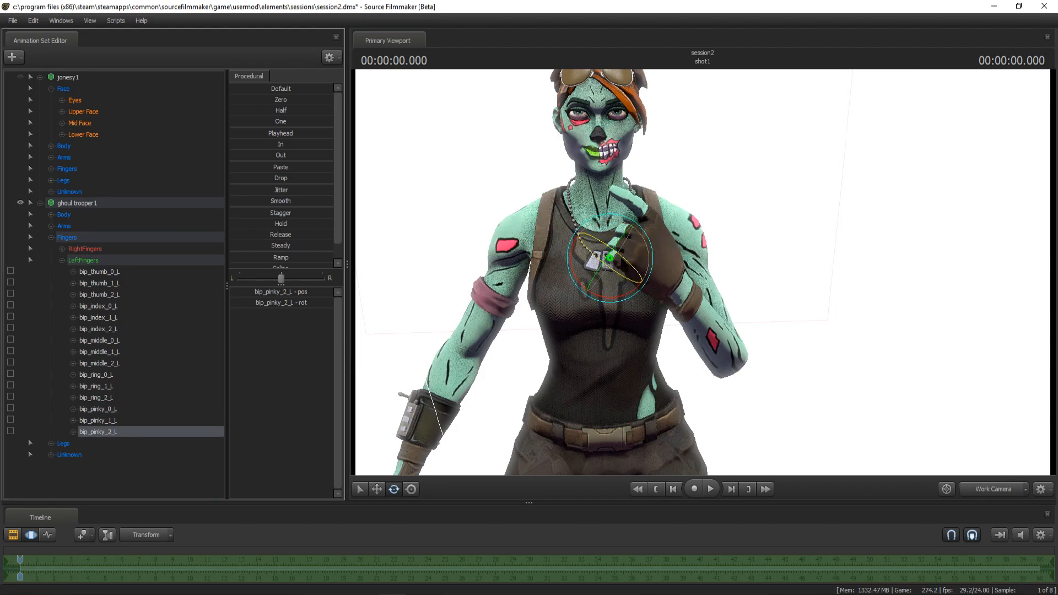
{"action": "left_click_drag", "start_coordinate": [610, 254], "coordinate": [611, 253]}
Collapse LeftFingers, expand the ghoul trooper's Arms group and select the right collar bone, bip_collar_R.
{"action": "left_click_drag", "start_coordinate": [703, 235], "coordinate": [703, 272]}
{"action": "key", "text": "w"}
{"action": "key", "text": "a"}
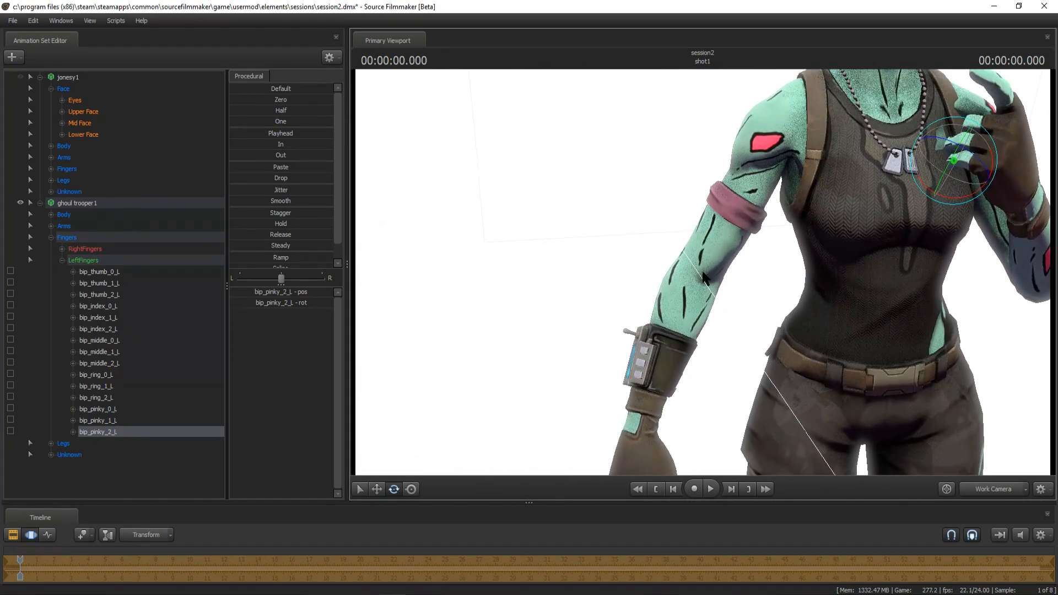
{"action": "left_click", "coordinate": [60, 262]}
{"action": "left_click", "coordinate": [51, 226]}
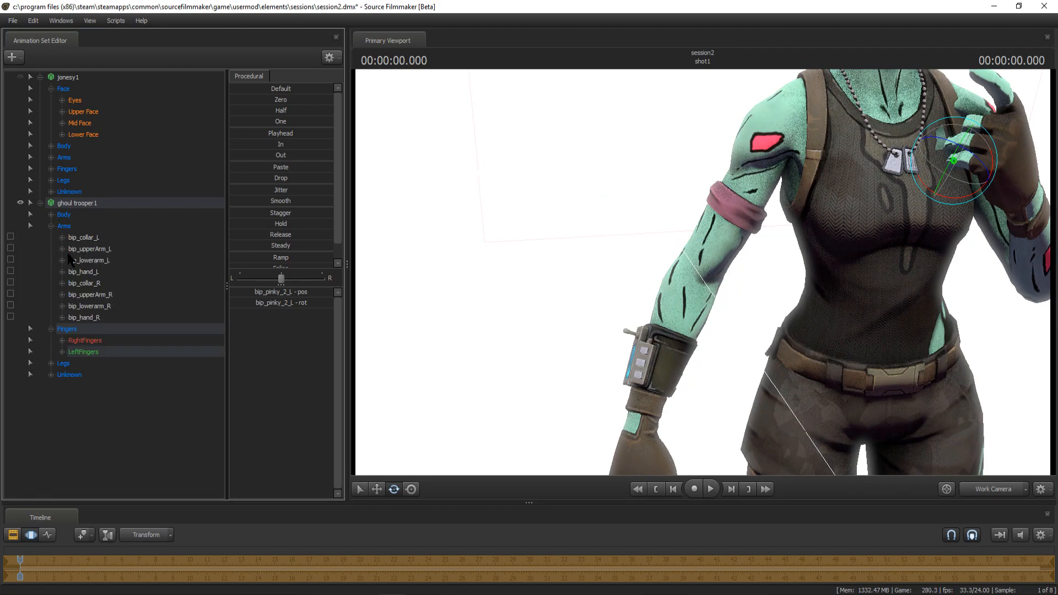
{"action": "left_click", "coordinate": [94, 276]}
{"action": "left_click", "coordinate": [97, 284]}
Rotate bip_upperArm_R, and bend bip_lowerarm_R so the right hand comes up to the mouth.
{"action": "key", "text": "s"}
{"action": "left_click_drag", "start_coordinate": [529, 270], "coordinate": [716, 224]}
{"action": "key", "text": "d"}
{"action": "left_click", "coordinate": [101, 295]}
{"action": "mouse_move", "coordinate": [627, 282]}
{"action": "left_mouse_down"}
{"action": "mouse_move", "coordinate": [627, 266]}
{"action": "mouse_move", "coordinate": [640, 267]}
{"action": "left_mouse_up"}
{"action": "left_click", "coordinate": [102, 306]}
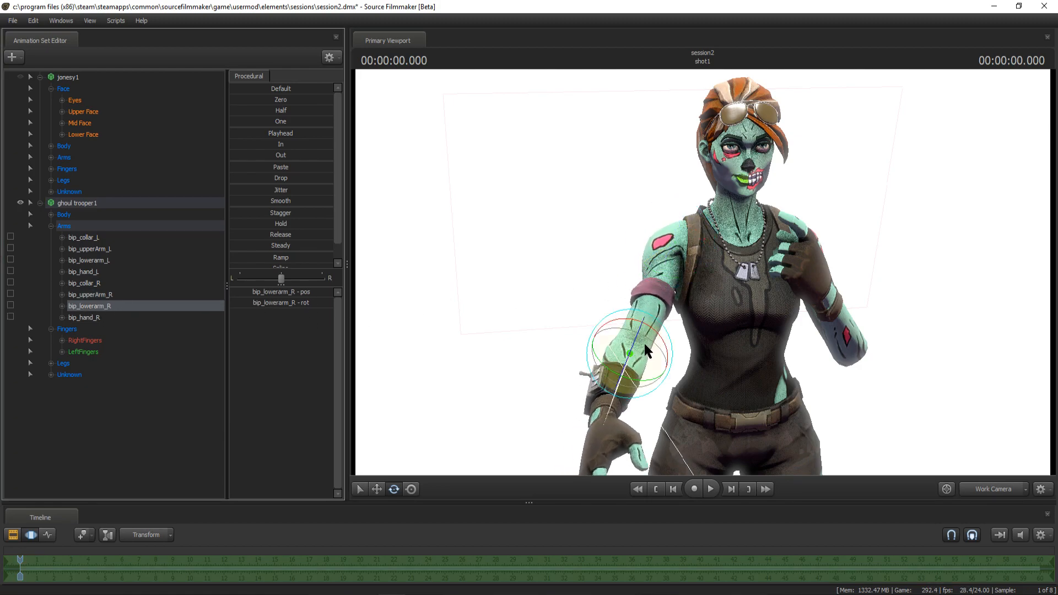
{"action": "left_click_drag", "start_coordinate": [634, 353], "coordinate": [645, 380]}
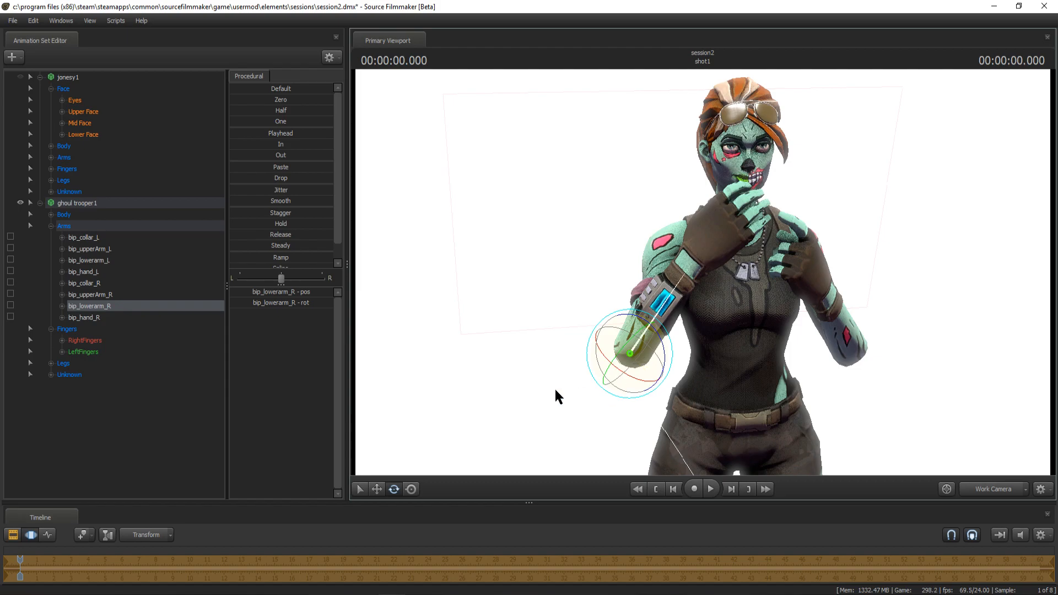
Expand RightFingers and rotate bip_index_0_R, bip_index_1_R and bip_index_2_R so the right index finger points at the mouth.
{"action": "left_click", "coordinate": [63, 340]}
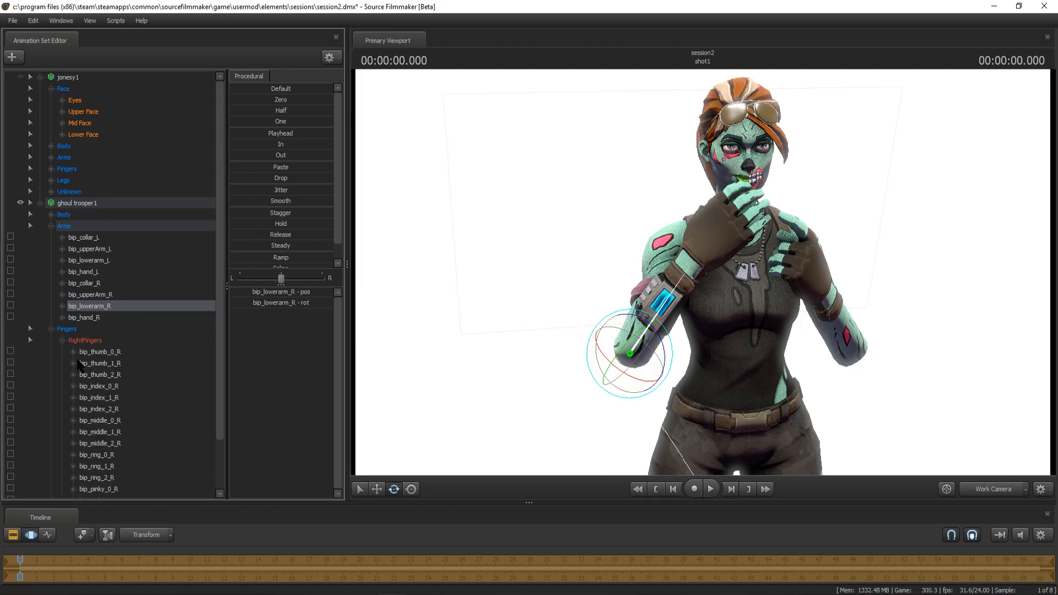
{"action": "left_click", "coordinate": [83, 366]}
{"action": "left_click", "coordinate": [102, 386]}
{"action": "key", "text": "f"}
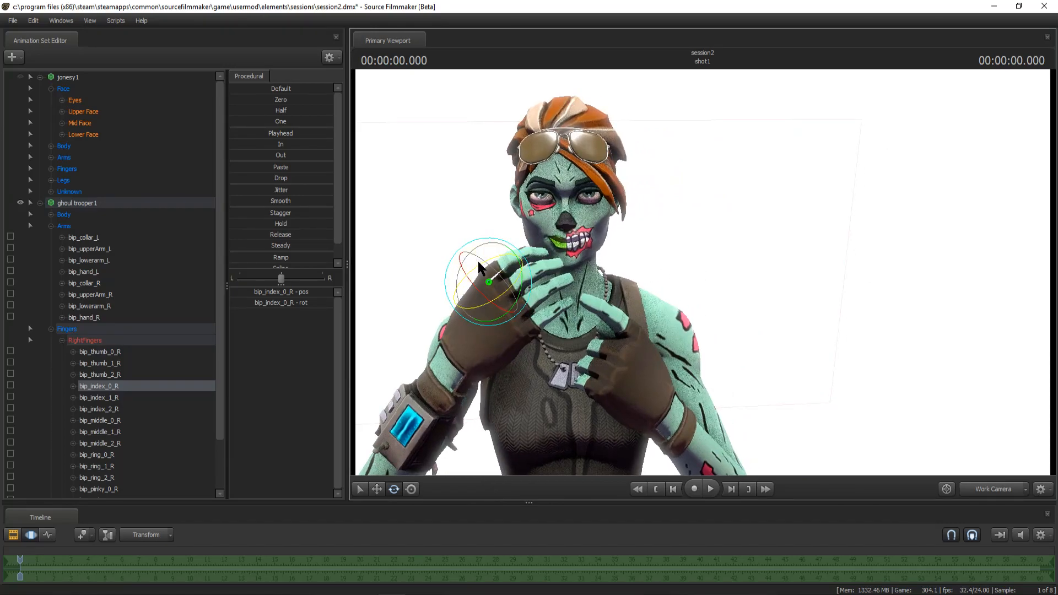
{"action": "left_click", "coordinate": [473, 264]}
{"action": "left_click", "coordinate": [122, 398]}
{"action": "left_click_drag", "start_coordinate": [485, 266], "coordinate": [225, 358]}
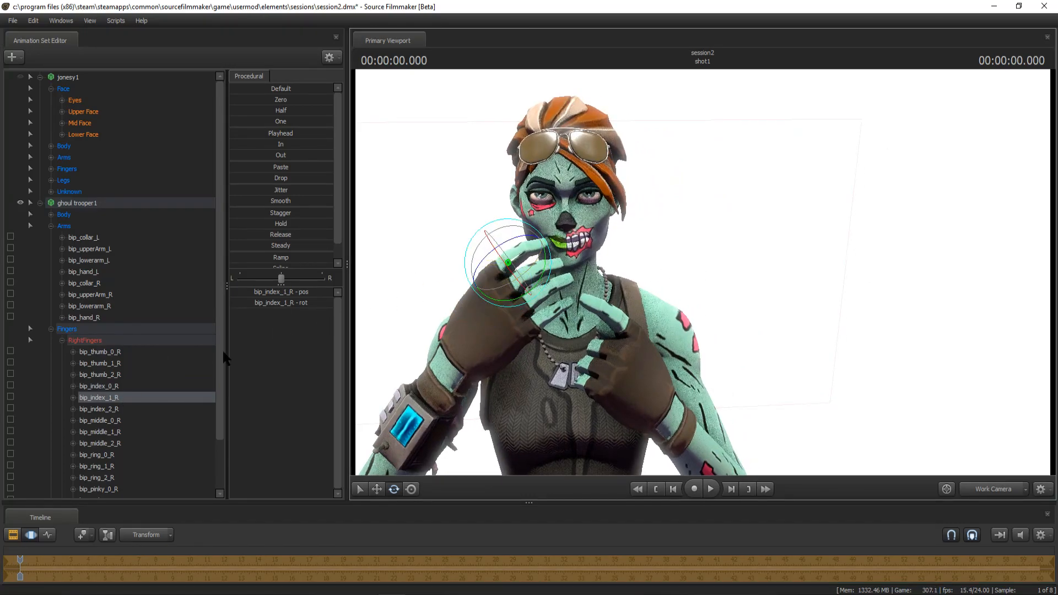
{"action": "left_click", "coordinate": [157, 408]}
{"action": "left_click_drag", "start_coordinate": [499, 252], "coordinate": [208, 380]}
Rotate bip_middle_0_R and bip_ring_0_R to fold the right middle and ring fingers inward.
{"action": "left_click", "coordinate": [105, 421]}
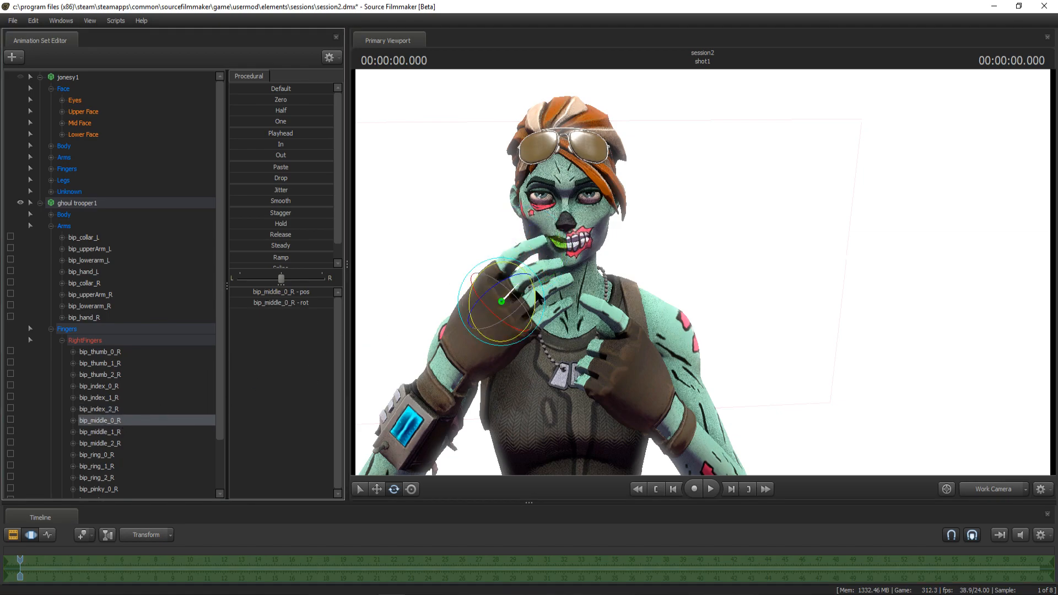
{"action": "left_click_drag", "start_coordinate": [542, 278], "coordinate": [399, 346]}
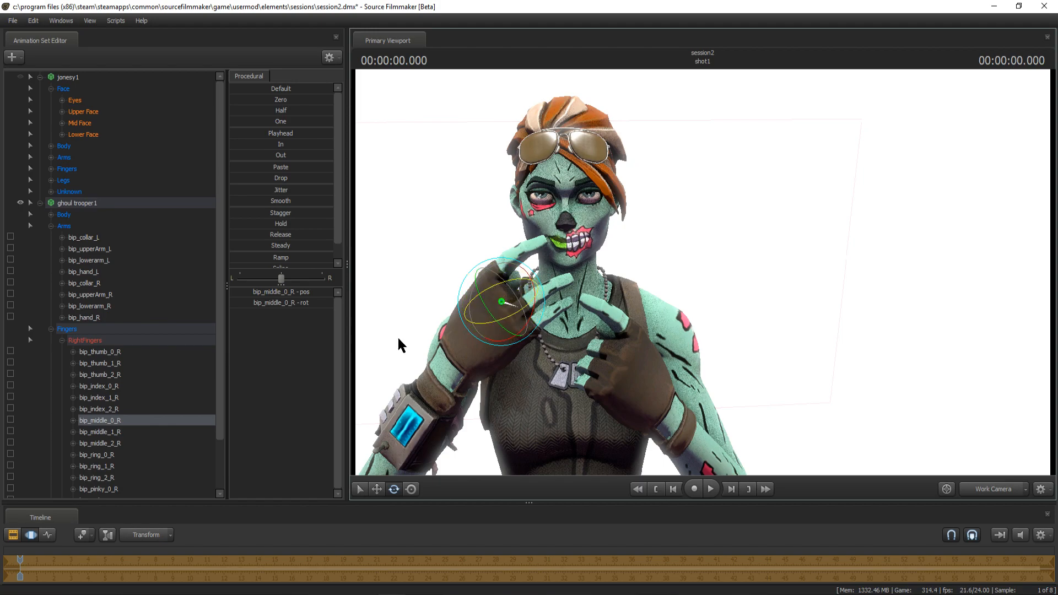
{"action": "left_click", "coordinate": [125, 455]}
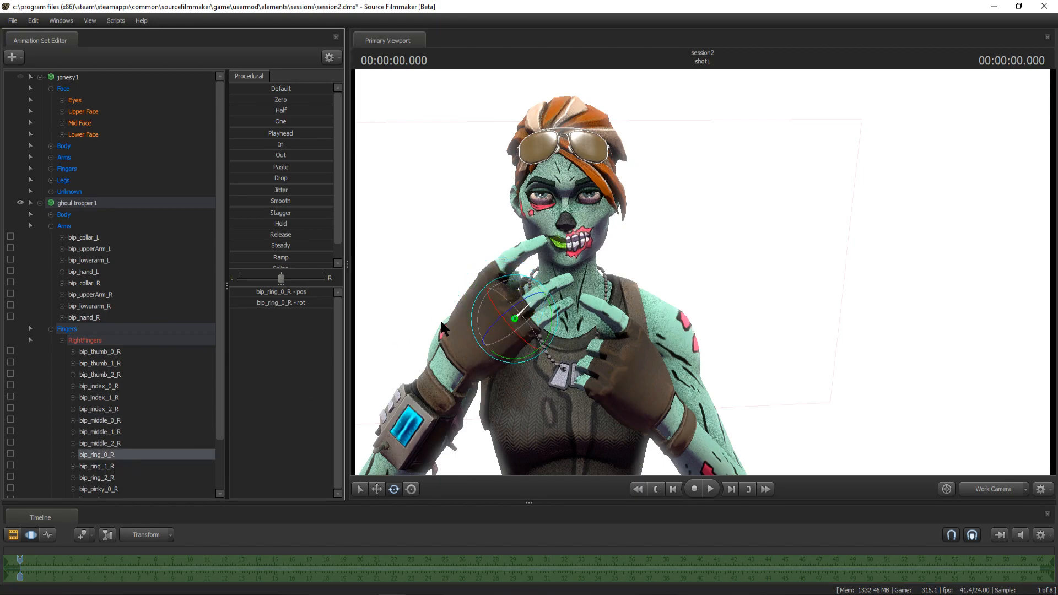
{"action": "left_click_drag", "start_coordinate": [500, 325], "coordinate": [538, 295]}
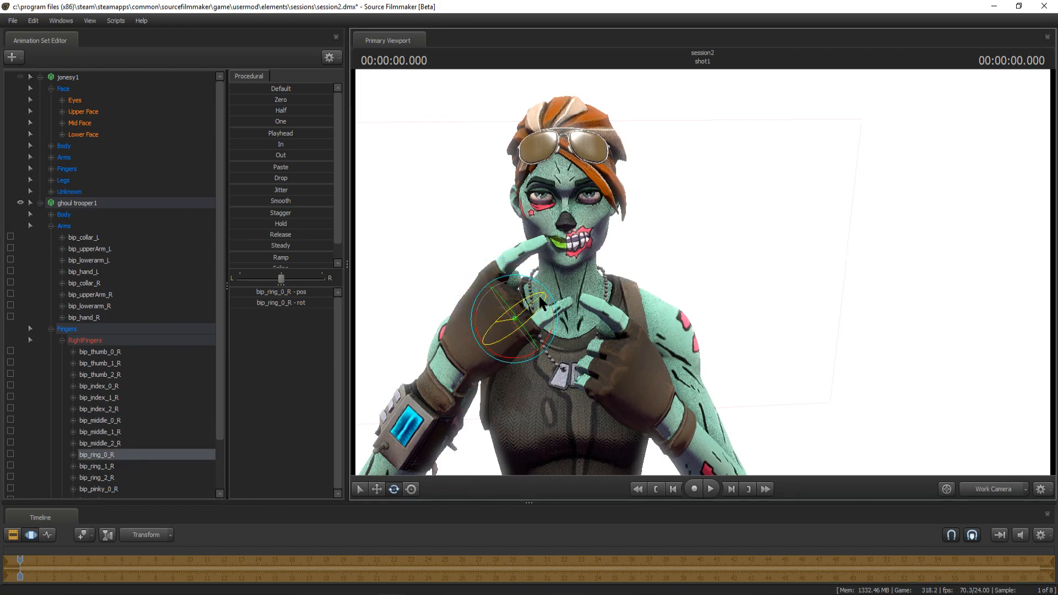
Rotate bip_pinky_0_R to fold the right pinky into the hand, and collapse the RightFingers group.
{"action": "left_click", "coordinate": [110, 489]}
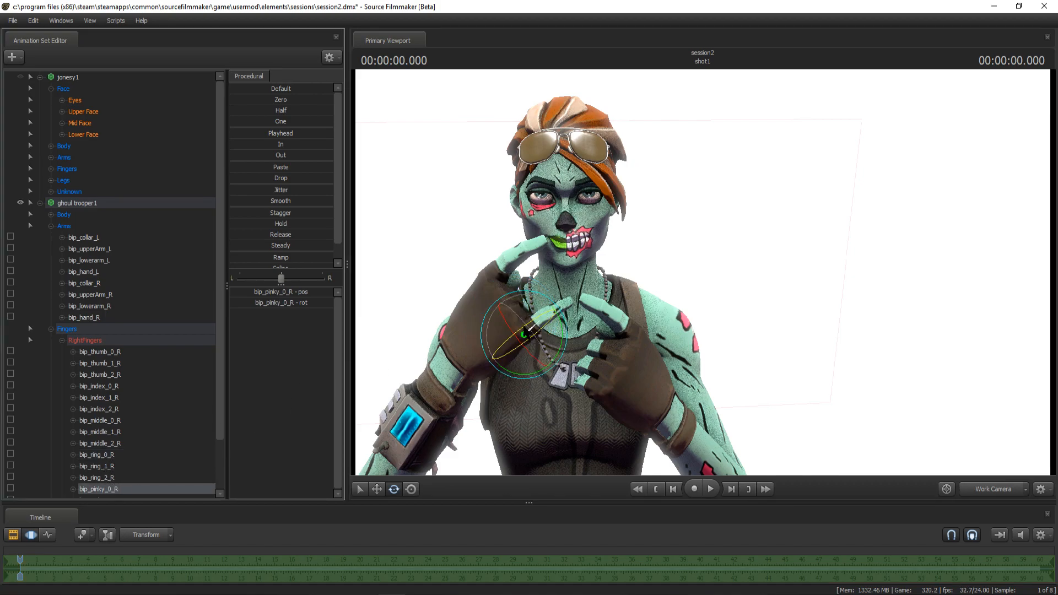
{"action": "left_click_drag", "start_coordinate": [511, 323], "coordinate": [549, 307]}
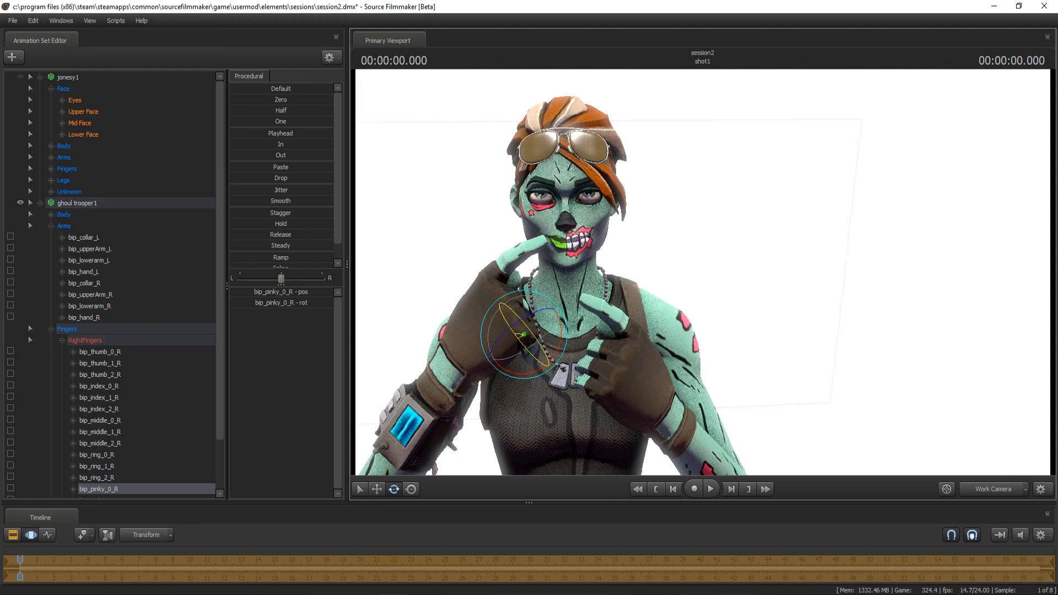
{"action": "left_click_drag", "start_coordinate": [521, 348], "coordinate": [525, 335]}
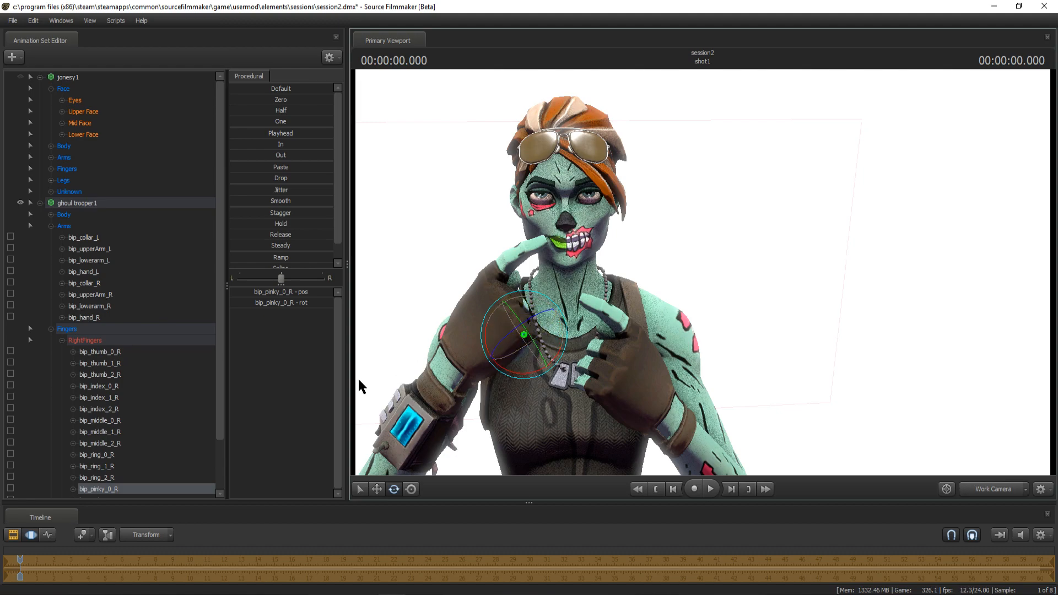
{"action": "scroll", "coordinate": [125, 465], "scroll_direction": "down", "scroll_amount": 2}
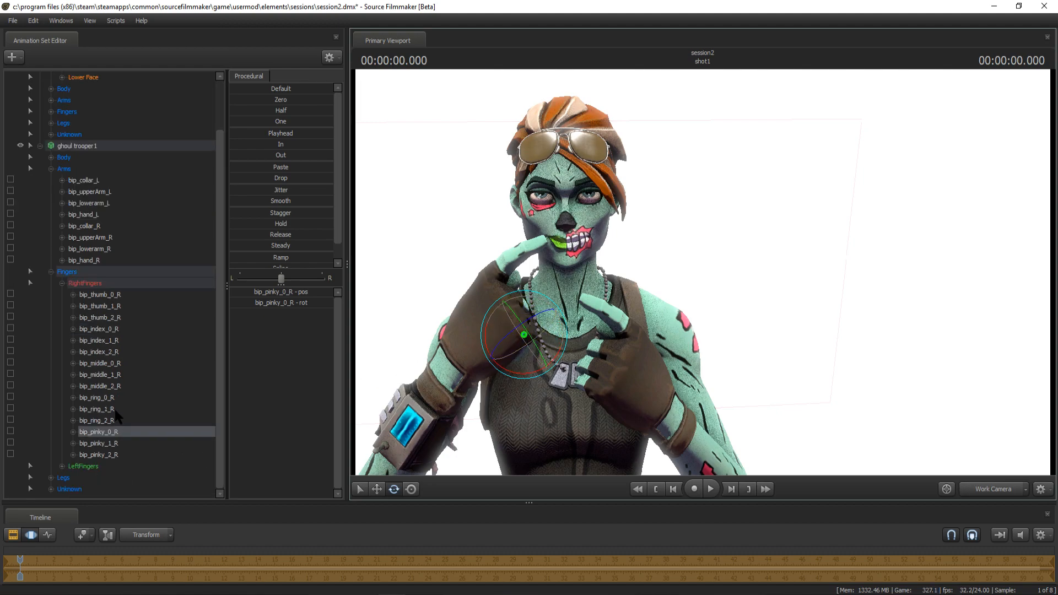
{"action": "left_click", "coordinate": [63, 284]}
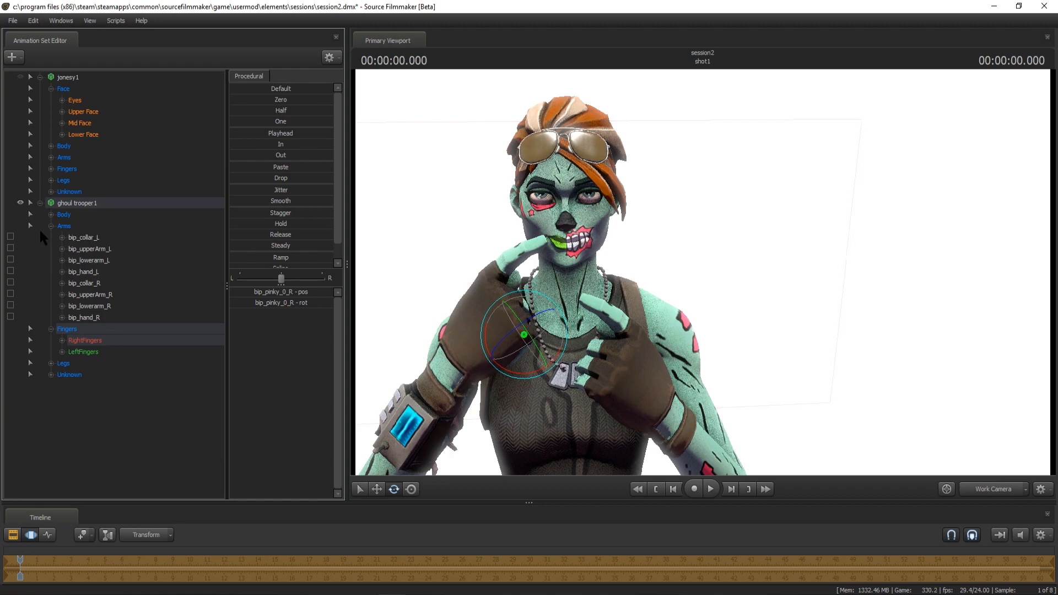
Expand the ghoul trooper's Unknown group and rotate the ring_metacarpal_r bone.
{"action": "left_click", "coordinate": [50, 375]}
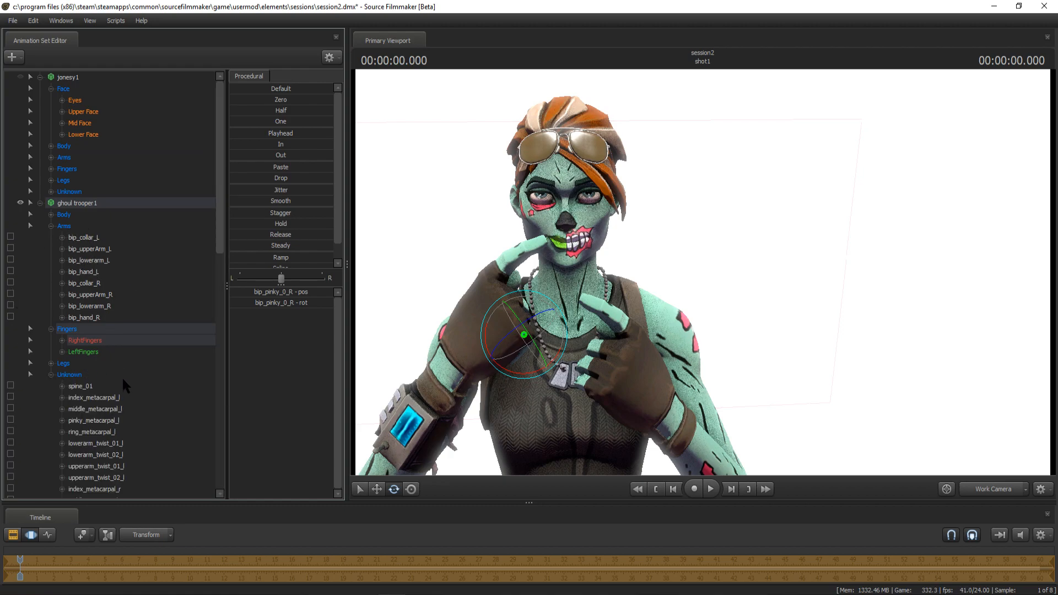
{"action": "scroll", "coordinate": [121, 376], "scroll_direction": "down", "scroll_amount": 8}
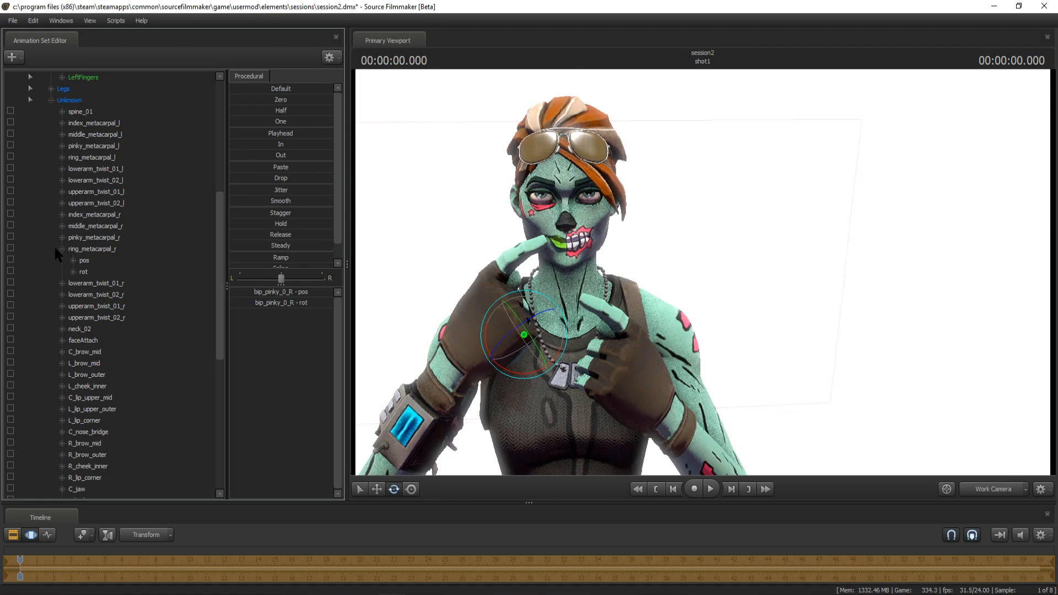
{"action": "left_click", "coordinate": [58, 248]}
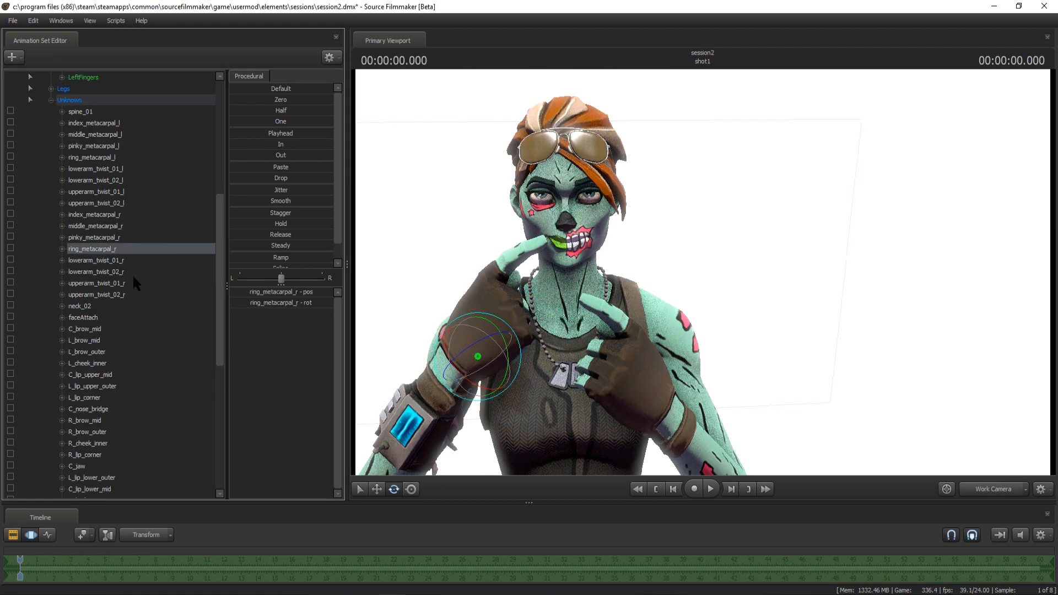
{"action": "left_click_drag", "start_coordinate": [505, 350], "coordinate": [388, 358]}
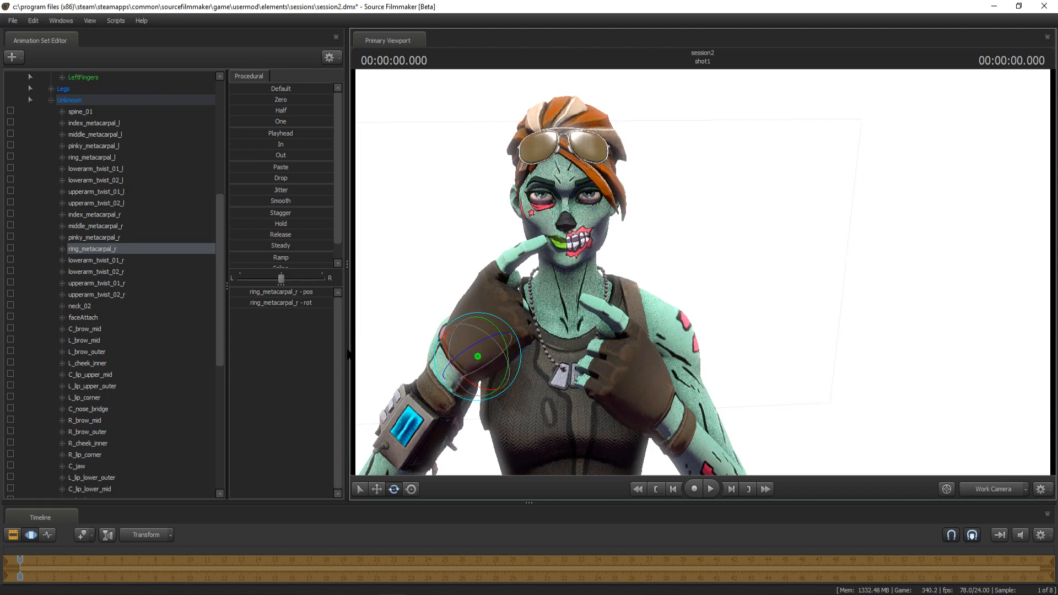
Examine the remaining bones in the Unknown group, selecting samples such as L_lip_corner, dog_tags_root and calf_twist_01_l.
{"action": "scroll", "coordinate": [130, 322], "scroll_direction": "down", "scroll_amount": 3}
{"action": "left_click", "coordinate": [110, 305]}
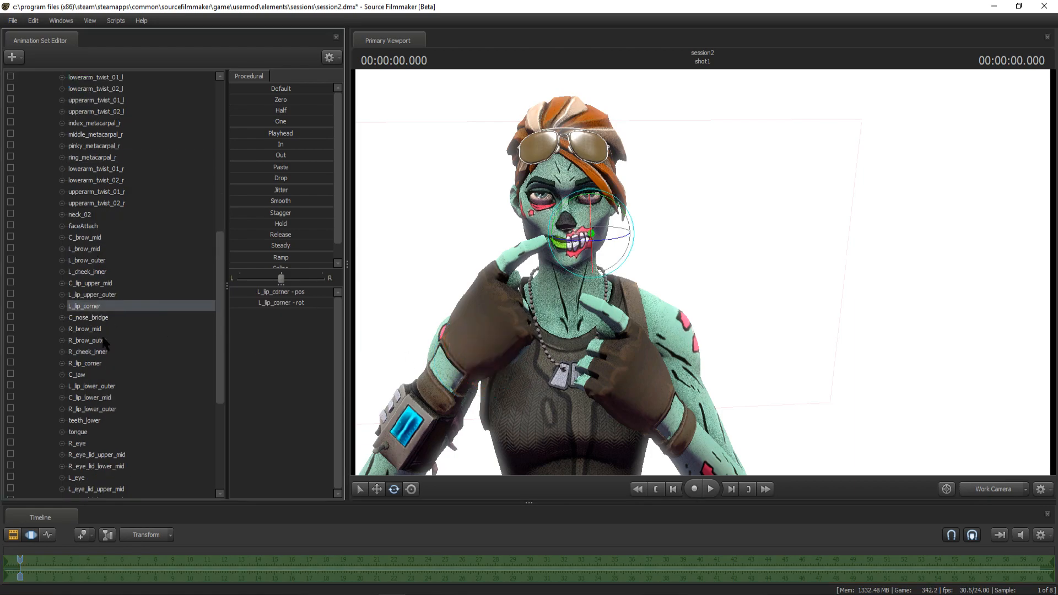
{"action": "scroll", "coordinate": [102, 225], "scroll_direction": "down", "scroll_amount": 3}
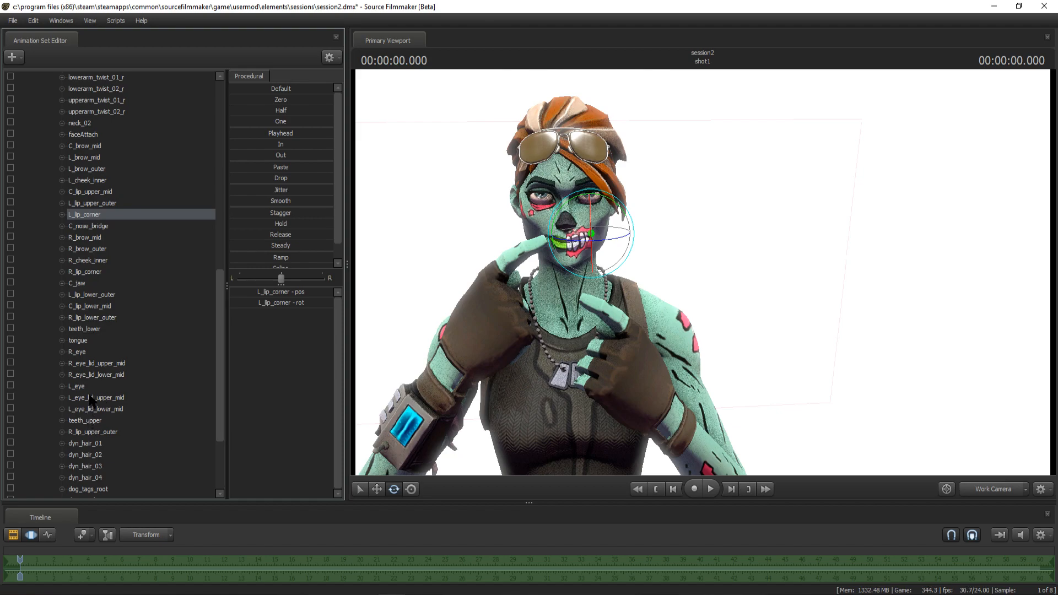
{"action": "scroll", "coordinate": [95, 422], "scroll_direction": "down", "scroll_amount": 3}
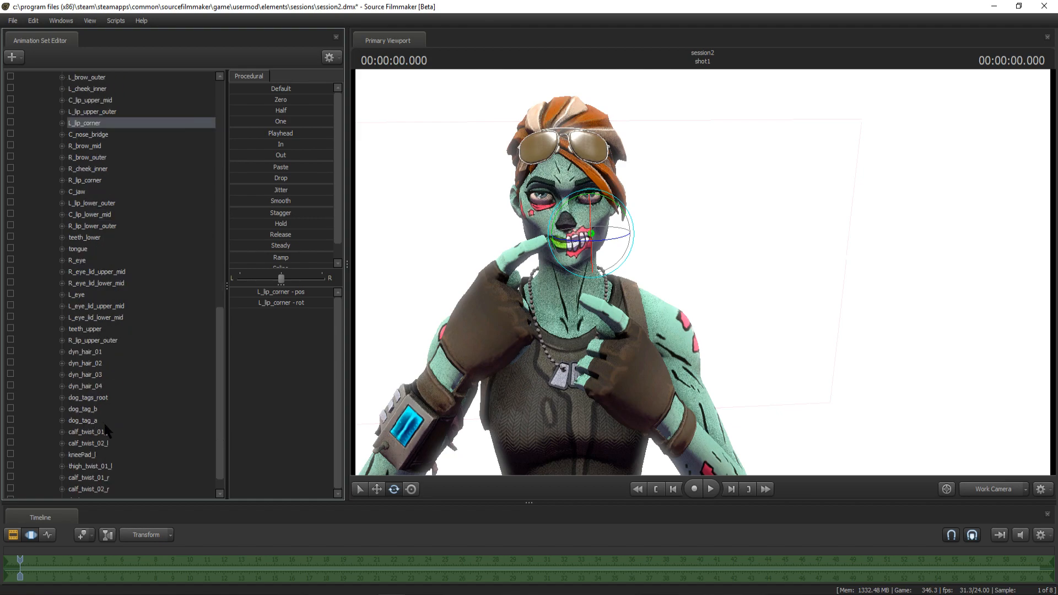
{"action": "left_click", "coordinate": [100, 398]}
{"action": "scroll", "coordinate": [100, 402], "scroll_direction": "down", "scroll_amount": 1}
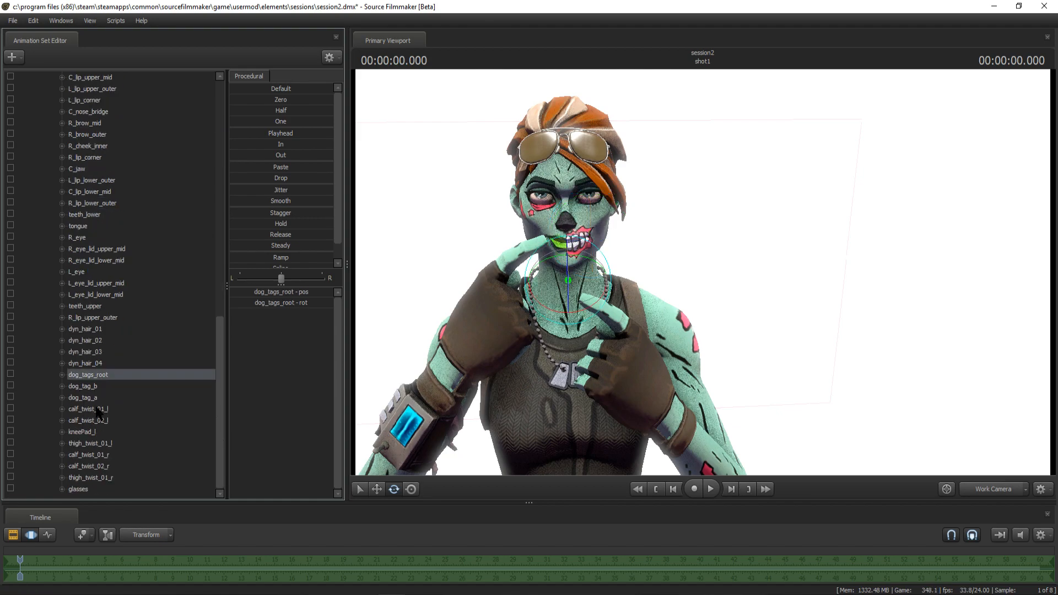
{"action": "left_click", "coordinate": [96, 409]}
{"action": "left_click", "coordinate": [97, 463]}
Select the glasses bone at the end of the Unknown group and rotate the glasses slightly on the head.
{"action": "left_click_drag", "start_coordinate": [448, 383], "coordinate": [439, 347]}
{"action": "left_click", "coordinate": [123, 495]}
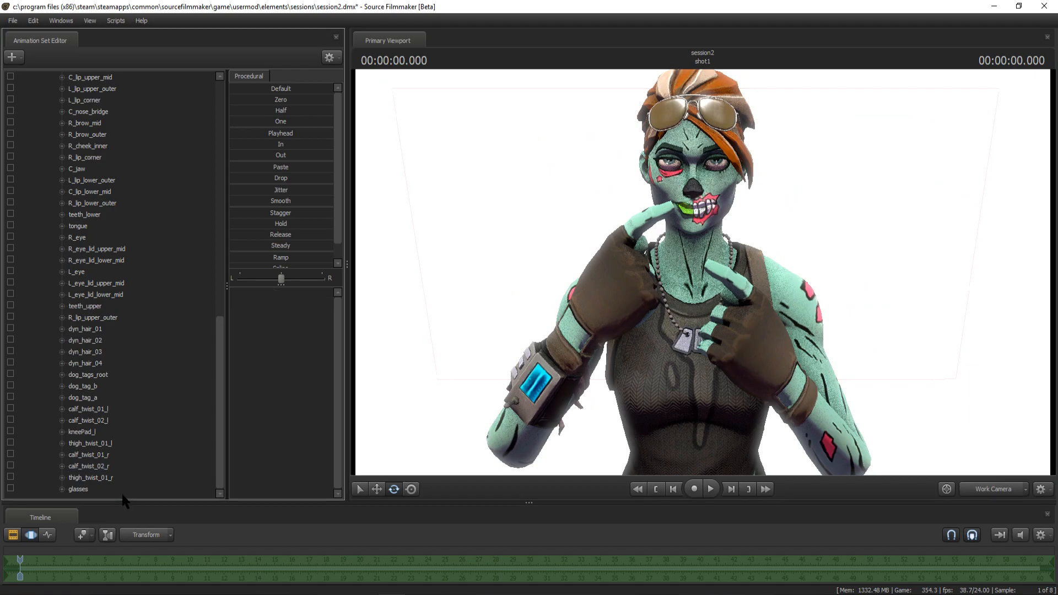
{"action": "left_click", "coordinate": [144, 488]}
{"action": "left_click", "coordinate": [691, 131]}
{"action": "mouse_move", "coordinate": [693, 132]}
{"action": "left_mouse_down"}
{"action": "mouse_move", "coordinate": [693, 150]}
{"action": "mouse_move", "coordinate": [701, 137]}
{"action": "left_mouse_up"}
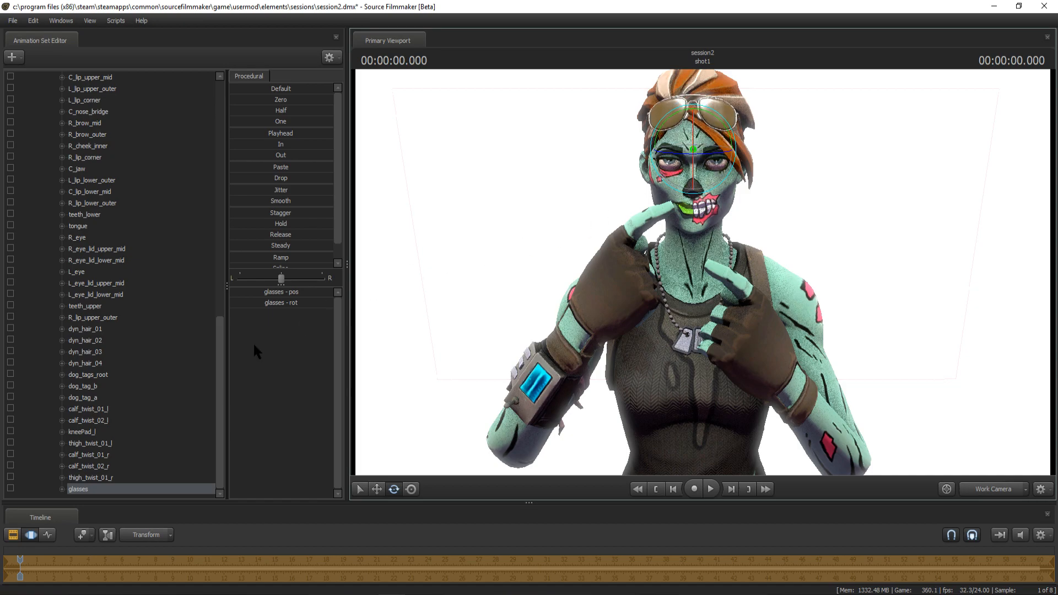
{"action": "scroll", "coordinate": [176, 453], "scroll_direction": "up", "scroll_amount": 15}
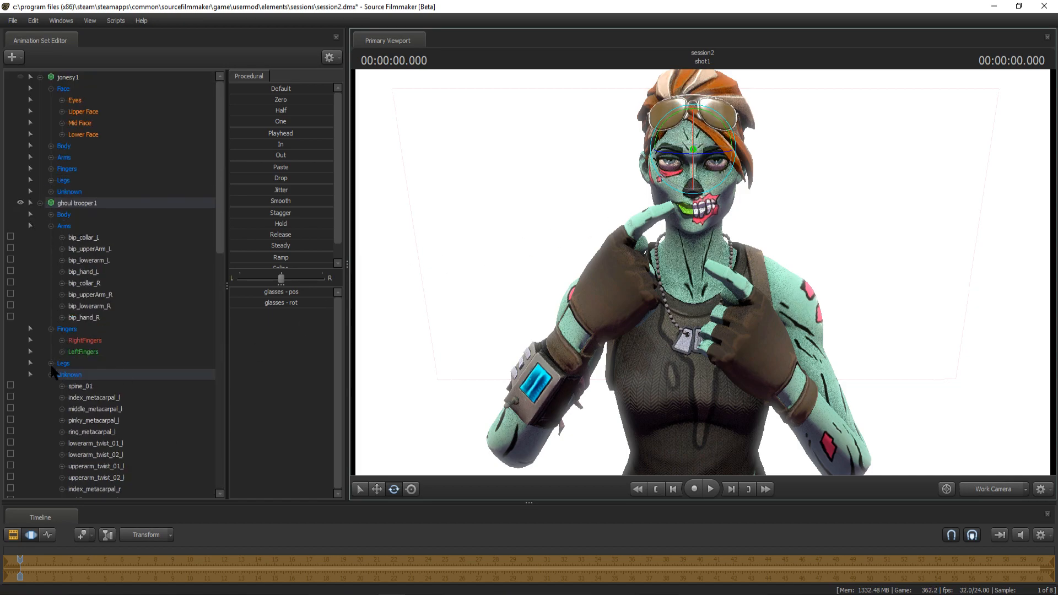
Rotate the ghoul trooper's bip_lowerarm_R bone slightly and collapse the jonesy1 and ghoul trooper1 animation sets.
{"action": "left_click", "coordinate": [51, 373]}
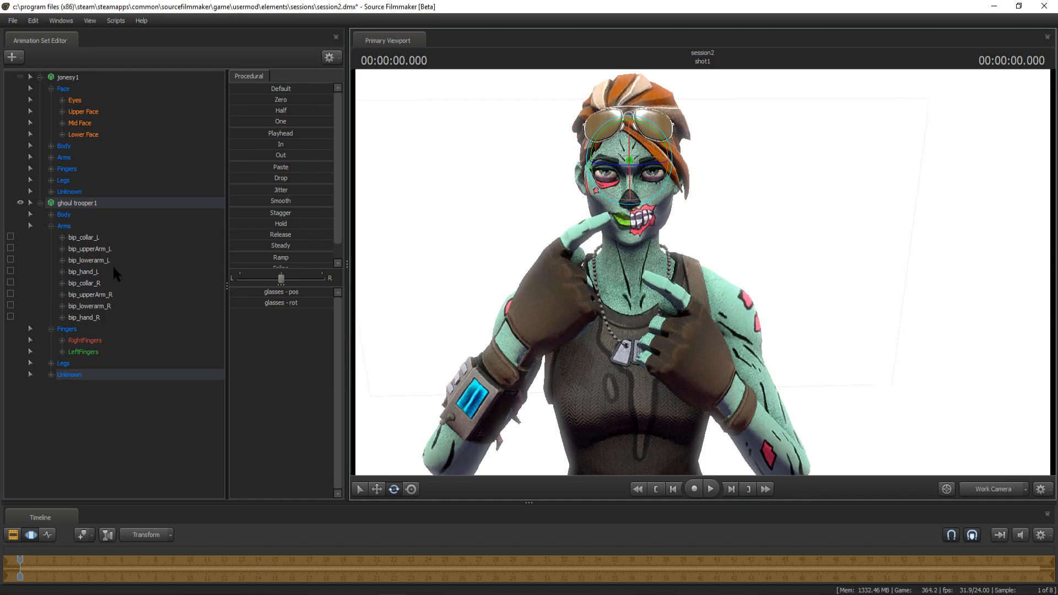
{"action": "left_click", "coordinate": [105, 261]}
{"action": "left_click", "coordinate": [99, 307]}
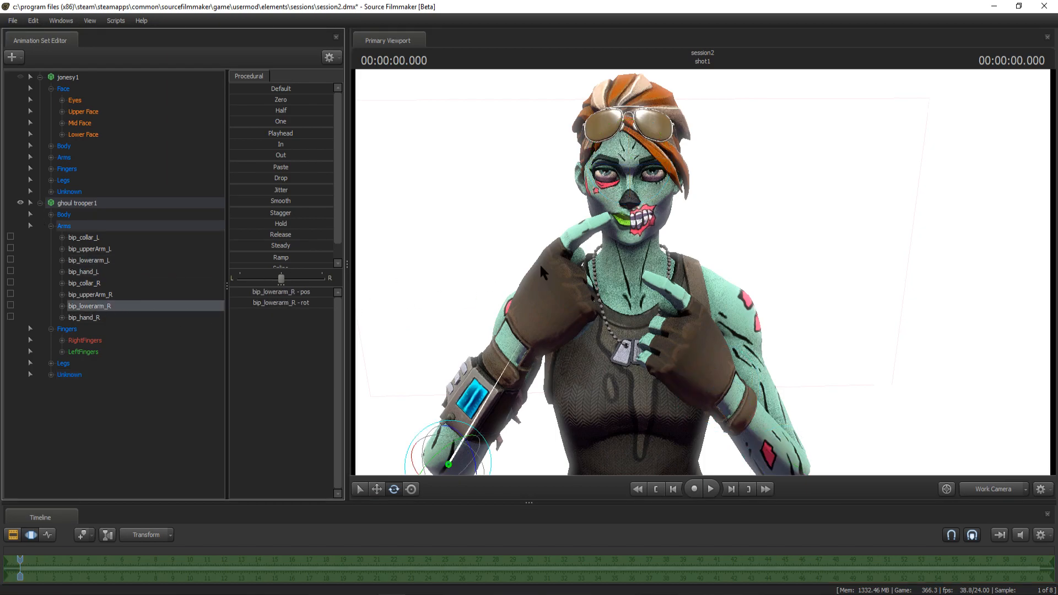
{"action": "left_click_drag", "start_coordinate": [465, 446], "coordinate": [465, 458]}
{"action": "key", "text": "s"}
{"action": "left_click_drag", "start_coordinate": [573, 411], "coordinate": [587, 303]}
{"action": "left_click", "coordinate": [40, 78]}
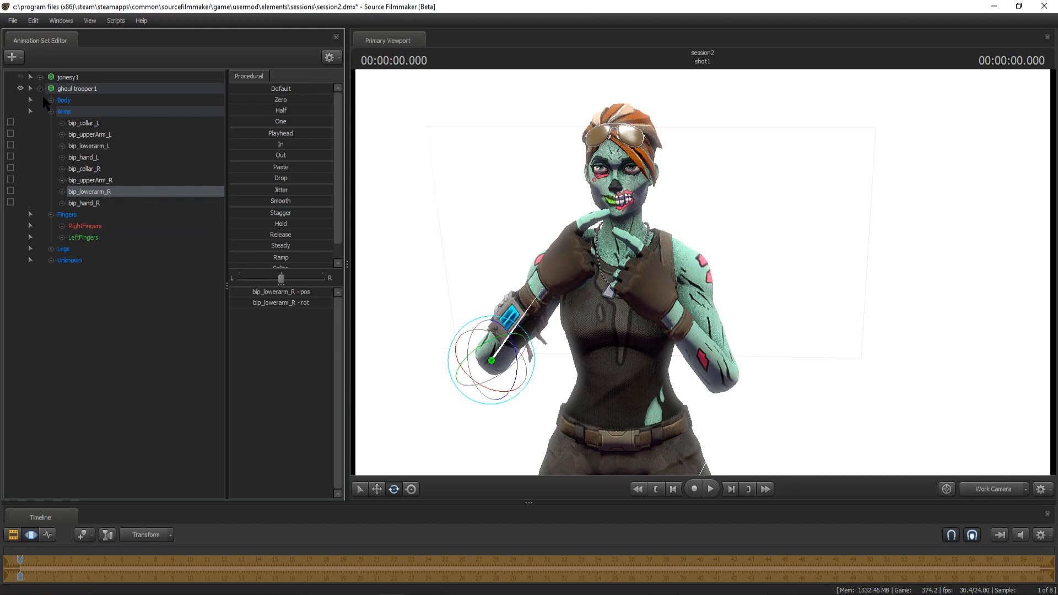
{"action": "left_click", "coordinate": [41, 89]}
Add a new model to the scene, filtering the model list for "green" and loading green_plane.mdl.
{"action": "left_click", "coordinate": [11, 57]}
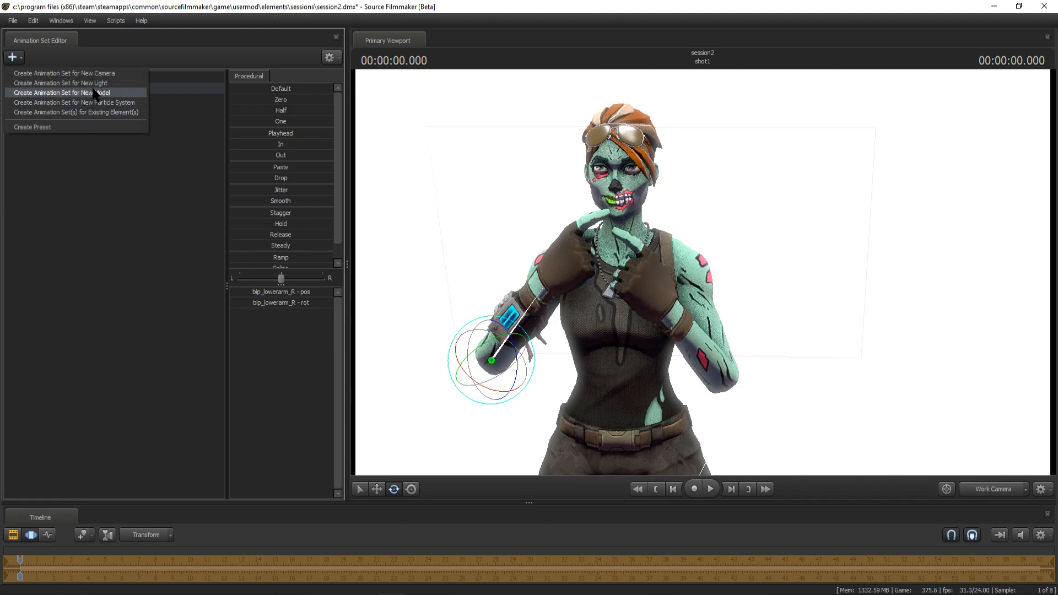
{"action": "left_click", "coordinate": [290, 219]}
{"action": "type", "text": "greee"}
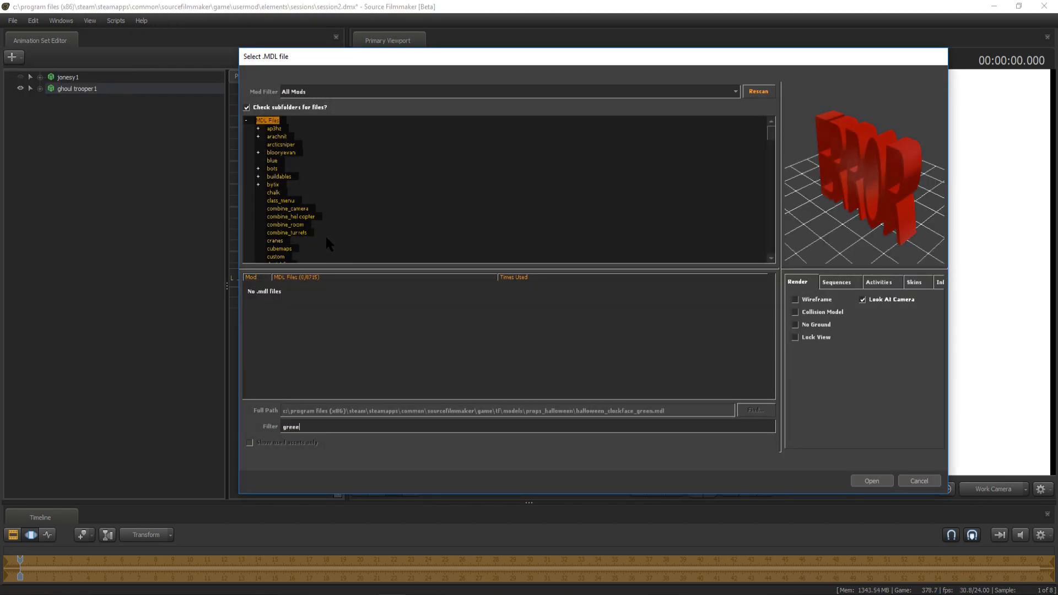
{"action": "key", "text": "BackSpace"}
{"action": "type", "text": "n"}
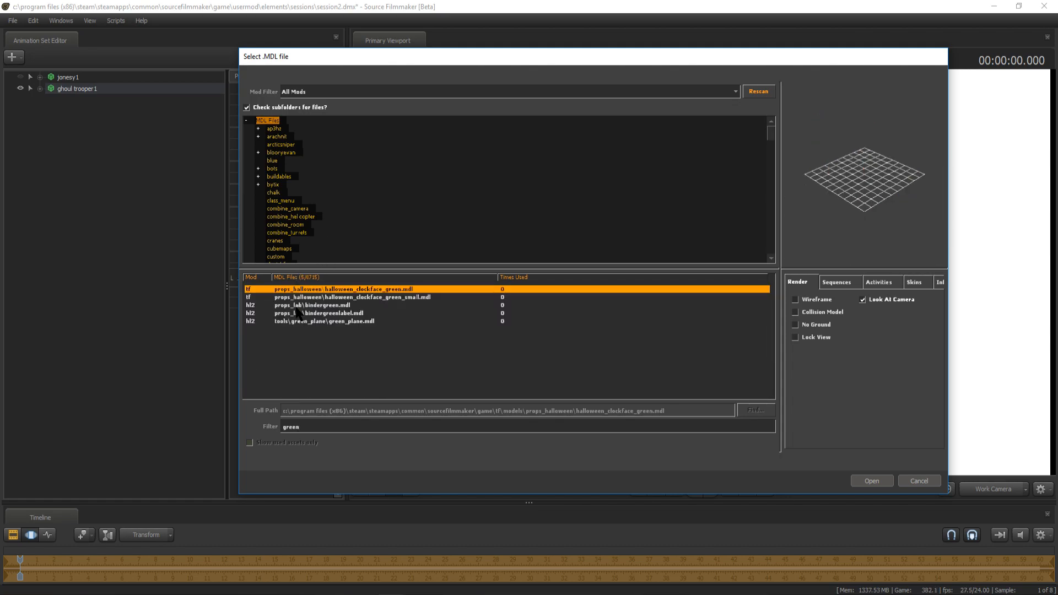
{"action": "double_click", "coordinate": [322, 321]}
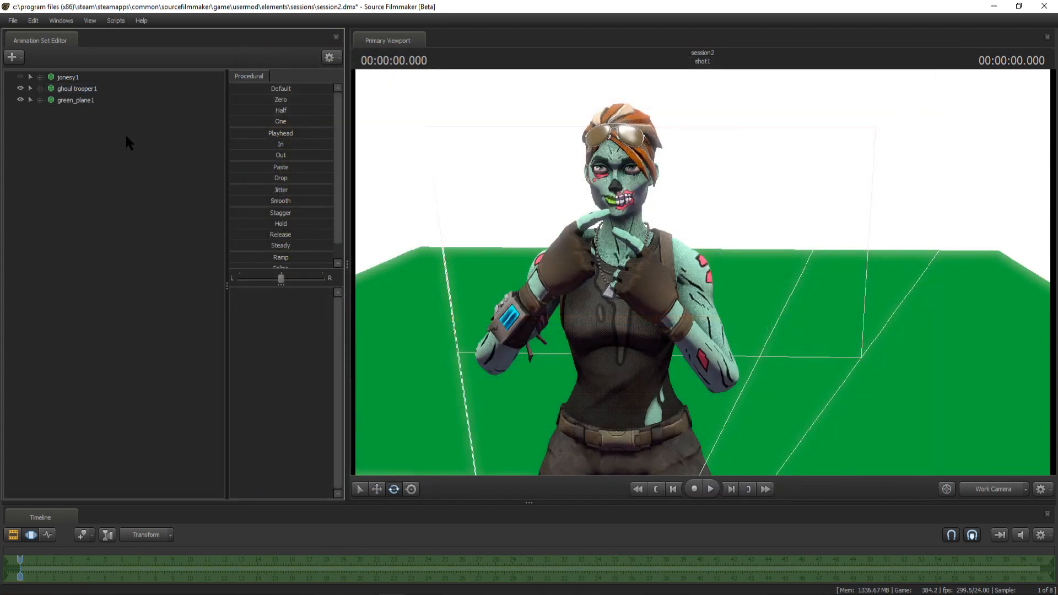
Stand the green plane upright behind the ghoul trooper as a green-screen backdrop.
{"action": "left_click", "coordinate": [80, 101]}
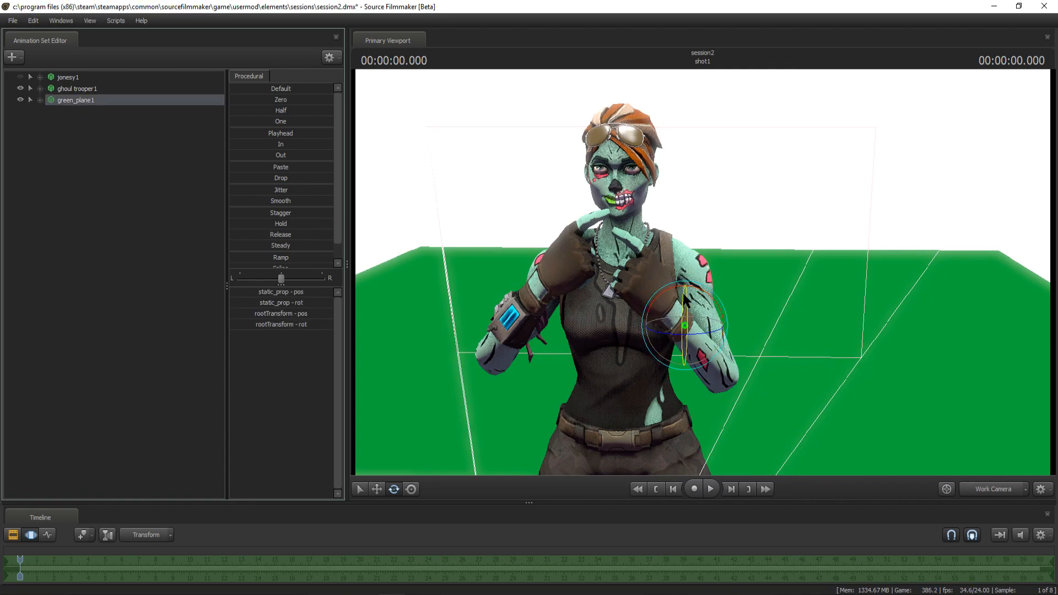
{"action": "left_click_drag", "start_coordinate": [684, 309], "coordinate": [685, 356]}
{"action": "left_click", "coordinate": [182, 364]}
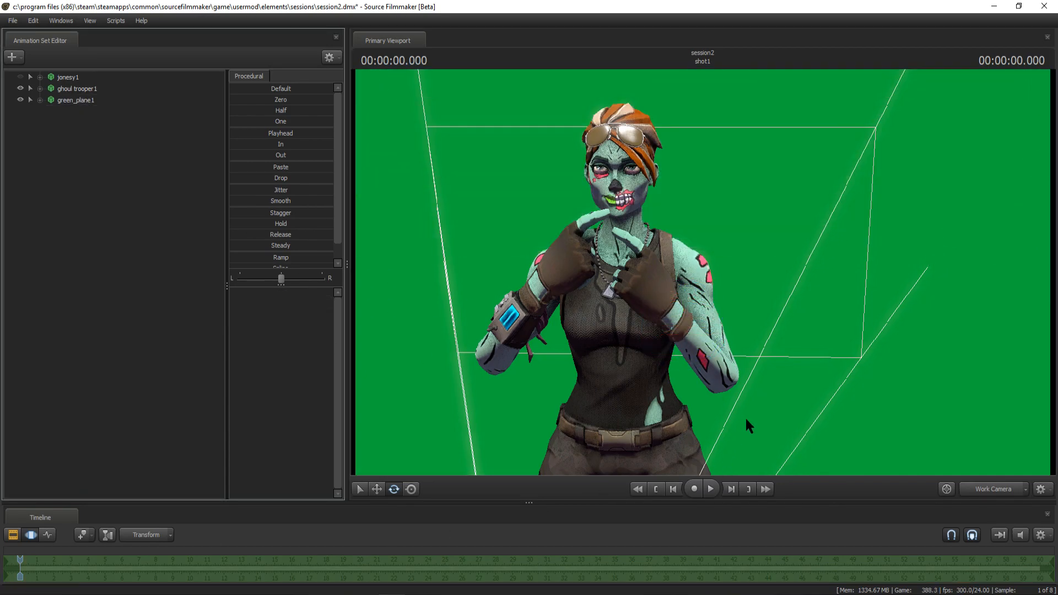
{"action": "left_click_drag", "start_coordinate": [741, 288], "coordinate": [638, 277]}
{"action": "key", "text": "w"}
{"action": "left_click", "coordinate": [133, 170]}
Create an animation set for a new light behind the ghoul trooper.
{"action": "left_click_drag", "start_coordinate": [633, 224], "coordinate": [790, 299]}
{"action": "key", "text": "a"}
{"action": "key", "text": "s"}
{"action": "key", "text": "a"}
{"action": "key", "text": "s"}
{"action": "key", "text": "a"}
{"action": "left_click_drag", "start_coordinate": [508, 204], "coordinate": [511, 212]}
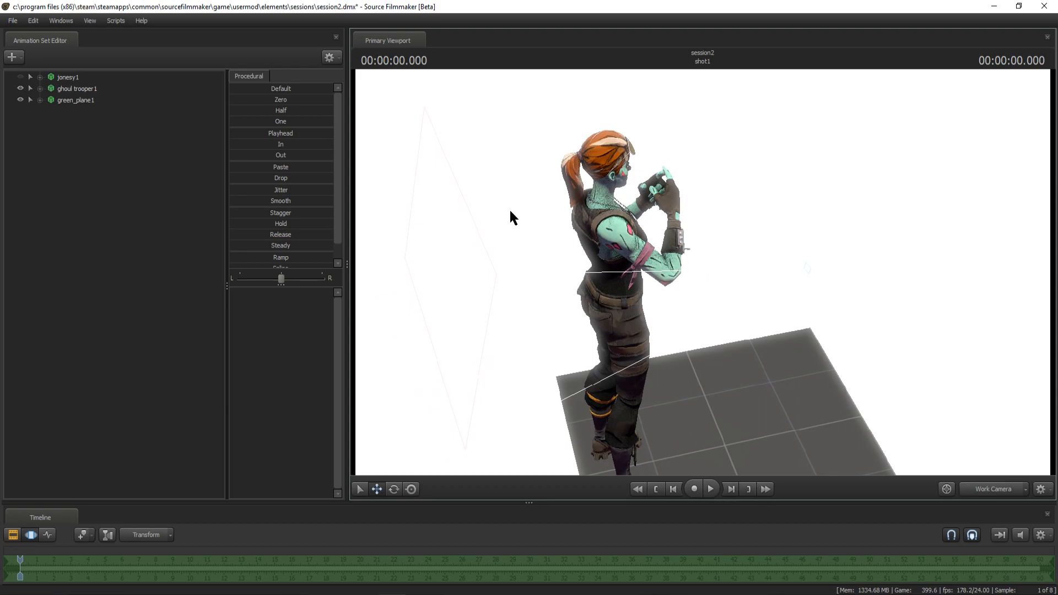
{"action": "left_click", "coordinate": [11, 57]}
{"action": "left_click", "coordinate": [55, 89]}
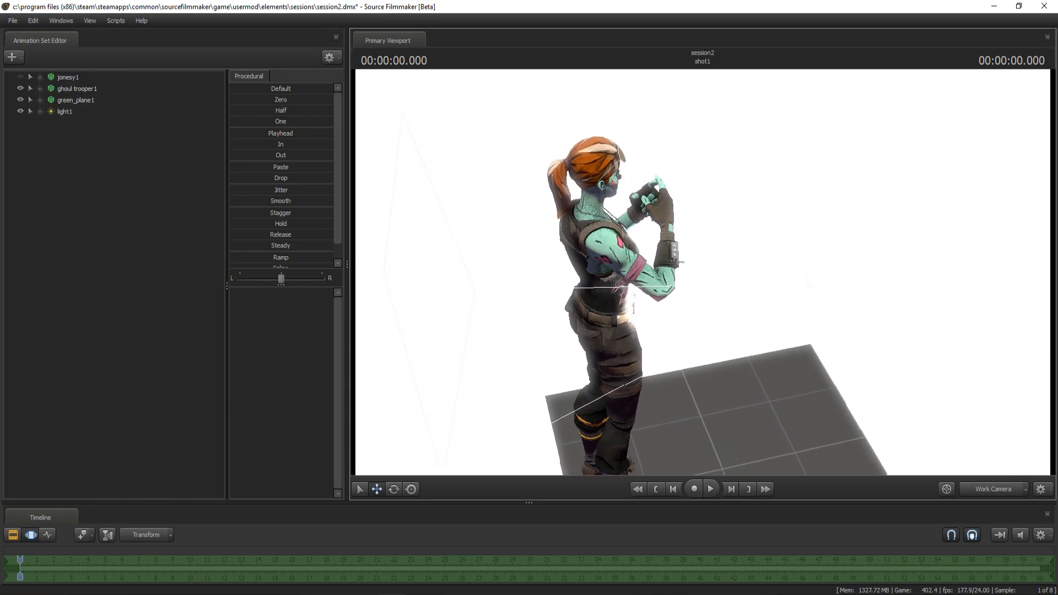
{"action": "key", "text": "s"}
Switch the viewport to camera1 and delete the light1 animation set.
{"action": "left_click", "coordinate": [1011, 494]}
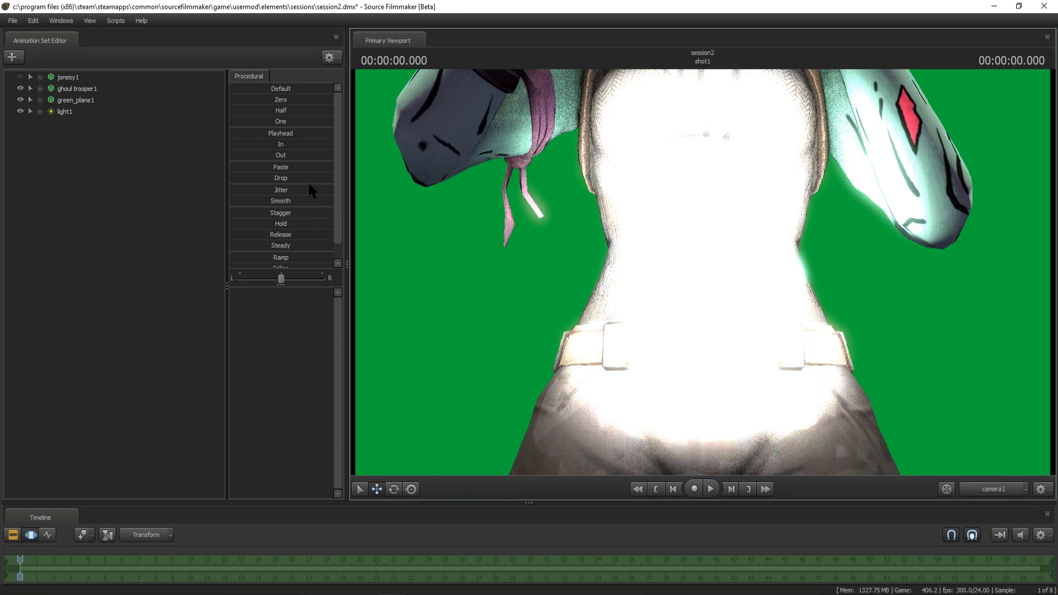
{"action": "left_click", "coordinate": [71, 113]}
{"action": "right_click", "coordinate": [72, 116]}
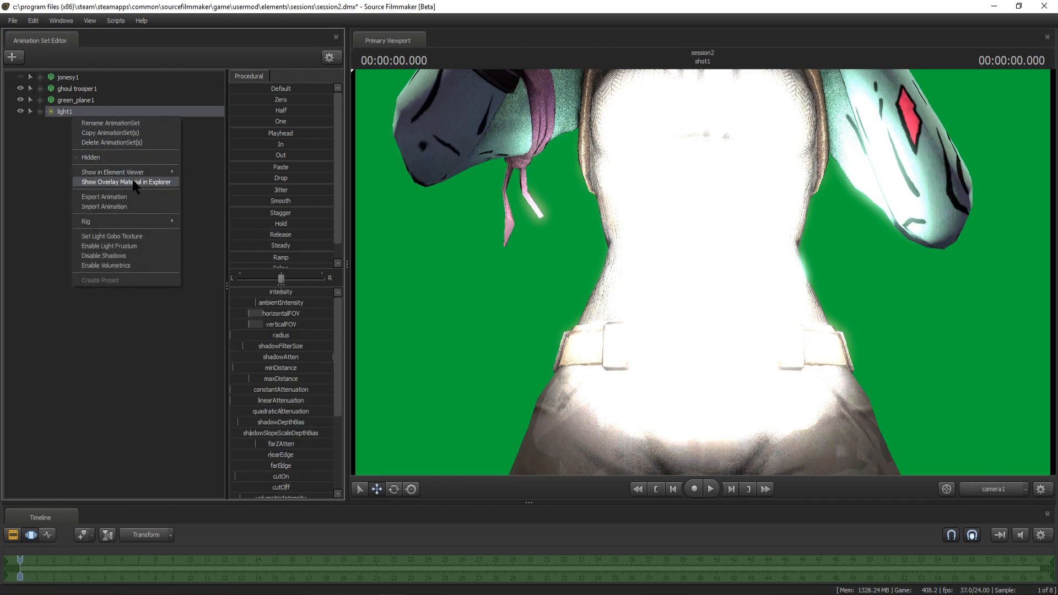
{"action": "left_click", "coordinate": [107, 140]}
Create a new light shining on the ghoul trooper from behind at an angle.
{"action": "key", "text": "w"}
{"action": "left_click_drag", "start_coordinate": [381, 149], "coordinate": [446, 160]}
{"action": "key", "text": "s"}
{"action": "left_click_drag", "start_coordinate": [622, 254], "coordinate": [671, 275]}
{"action": "left_click", "coordinate": [20, 59]}
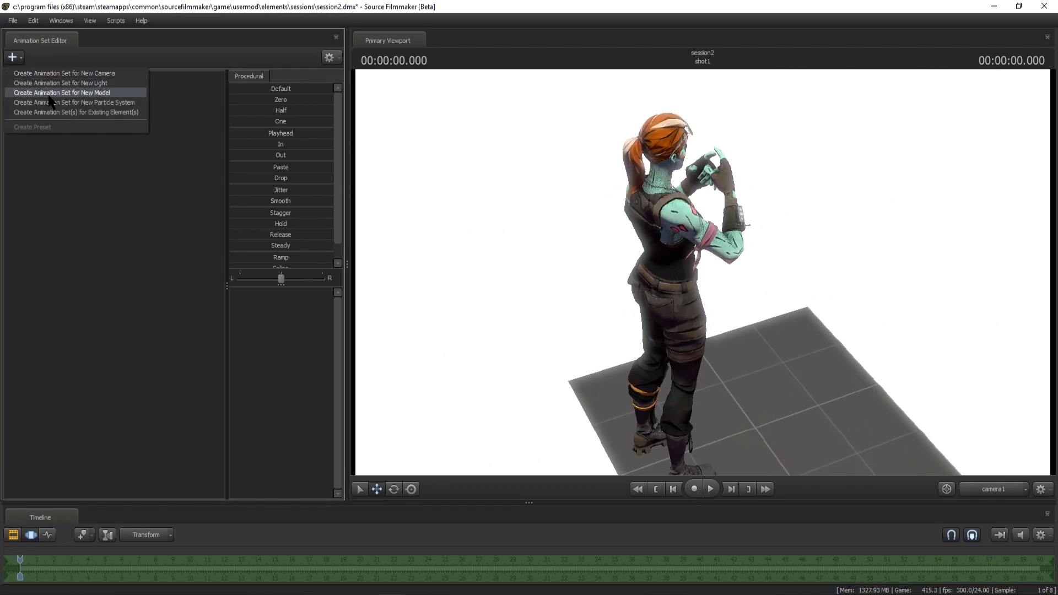
{"action": "left_click", "coordinate": [44, 86]}
Create a second light on the opposite side of the ghoul trooper.
{"action": "key", "text": "w"}
{"action": "left_click_drag", "start_coordinate": [703, 272], "coordinate": [752, 282]}
{"action": "key", "text": "s"}
{"action": "key", "text": "s"}
{"action": "key", "text": "s"}
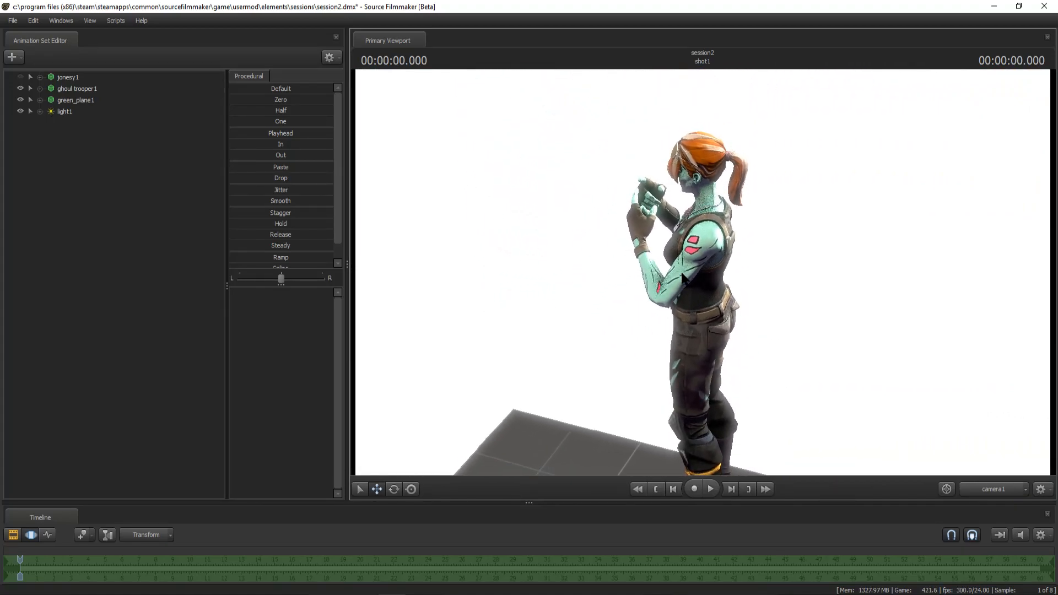
{"action": "left_click", "coordinate": [19, 59]}
{"action": "left_click", "coordinate": [87, 83]}
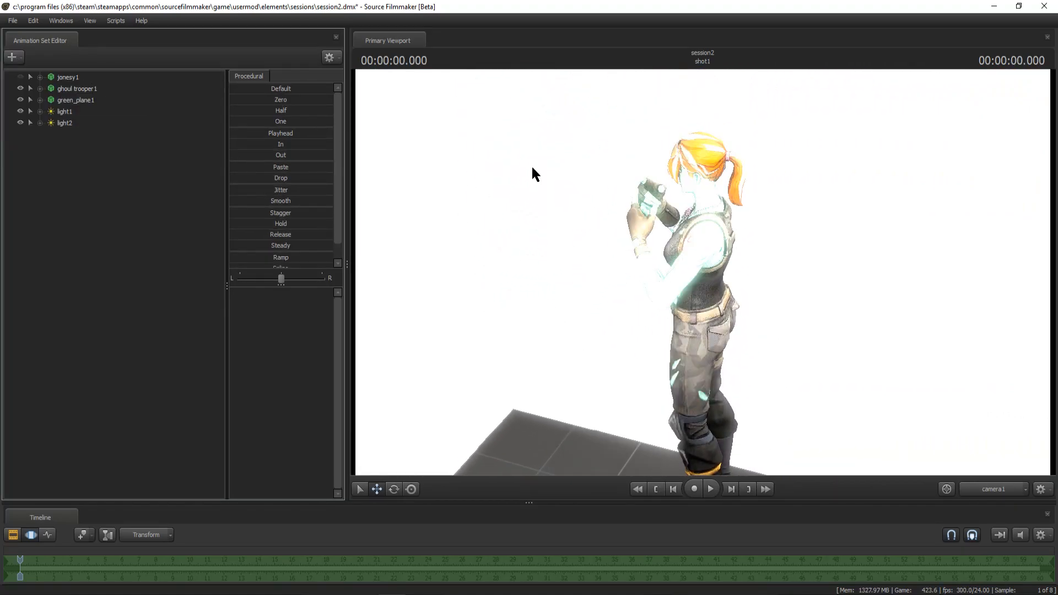
Create a third light facing the ghoul trooper from the front.
{"action": "left_click_drag", "start_coordinate": [480, 154], "coordinate": [414, 130]}
{"action": "left_click_drag", "start_coordinate": [703, 273], "coordinate": [807, 277]}
{"action": "key", "text": "a"}
{"action": "key", "text": "s"}
{"action": "key", "text": "s"}
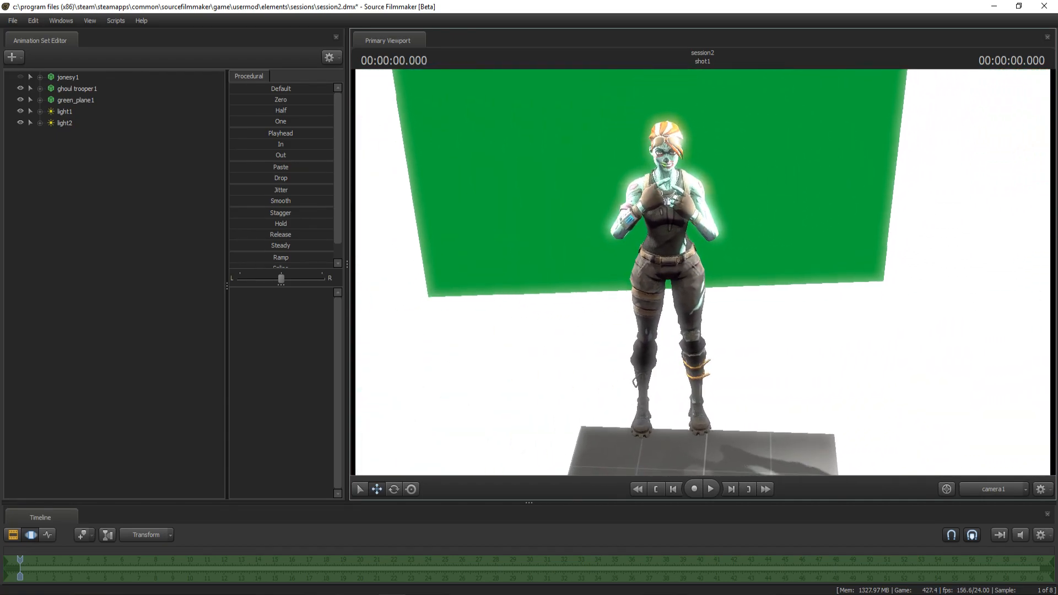
{"action": "left_click", "coordinate": [12, 57]}
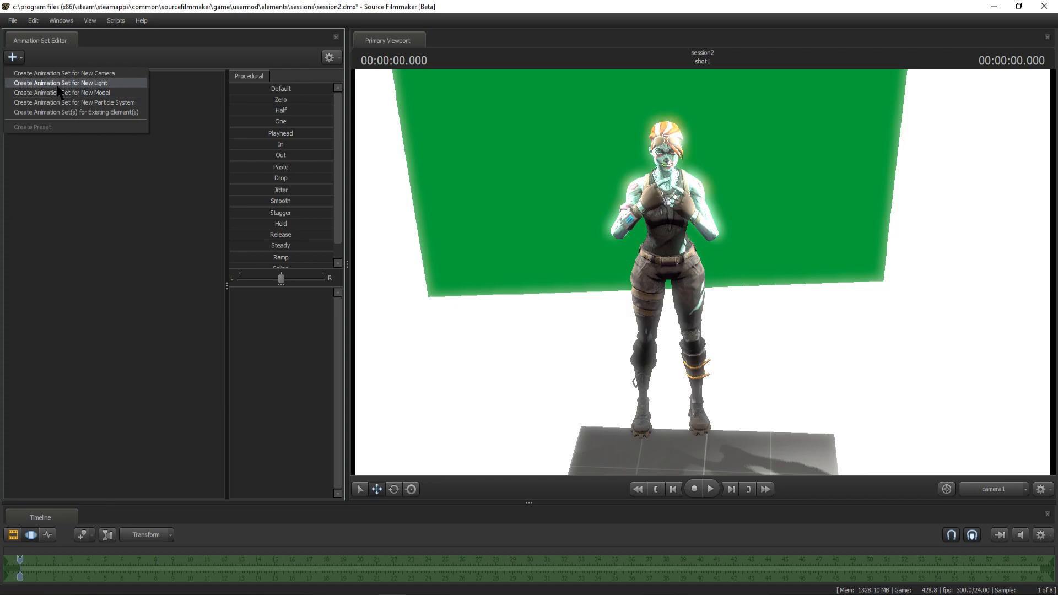
{"action": "left_click", "coordinate": [87, 83]}
Lower the intensity of light1 slightly and reduce the intensity of light3 to almost nothing.
{"action": "mouse_move", "coordinate": [703, 270]}
{"action": "left_mouse_down"}
{"action": "mouse_move", "coordinate": [703, 308]}
{"action": "mouse_move", "coordinate": [703, 237]}
{"action": "mouse_move", "coordinate": [701, 257]}
{"action": "mouse_move", "coordinate": [685, 257]}
{"action": "mouse_move", "coordinate": [714, 276]}
{"action": "left_mouse_up"}
{"action": "key", "text": "w"}
{"action": "key", "text": "s"}
{"action": "key", "text": "w"}
{"action": "key", "text": "s"}
{"action": "key", "text": "s"}
{"action": "key", "text": "w"}
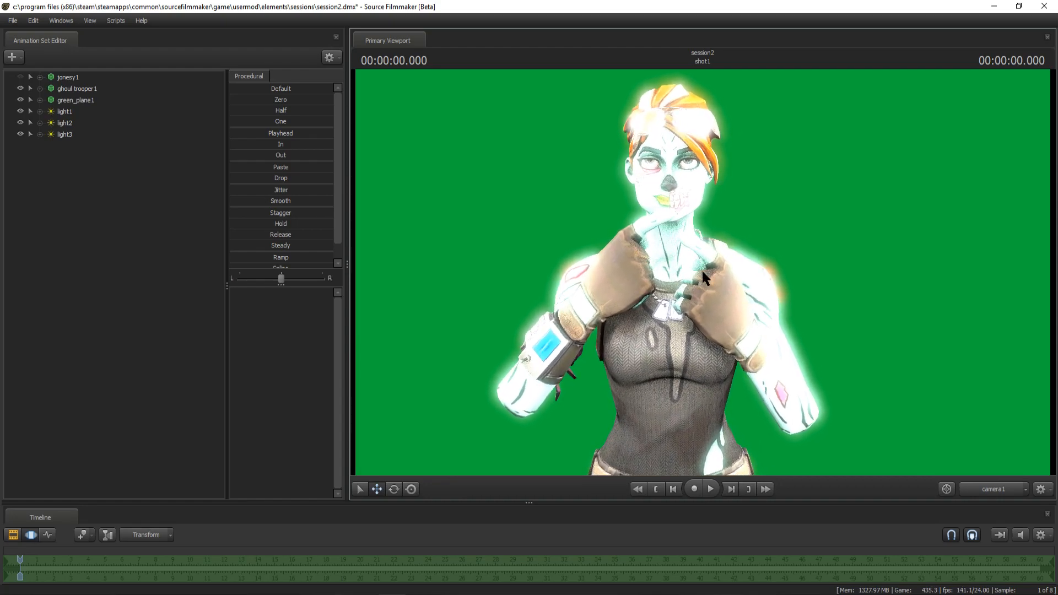
{"action": "left_click", "coordinate": [82, 113]}
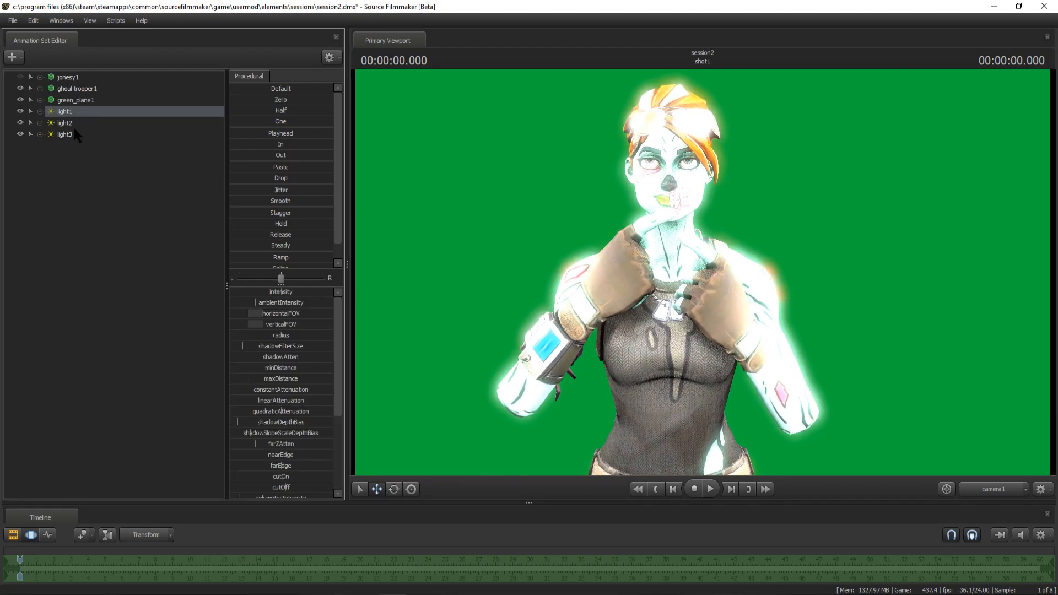
{"action": "left_click_drag", "start_coordinate": [282, 300], "coordinate": [268, 301]}
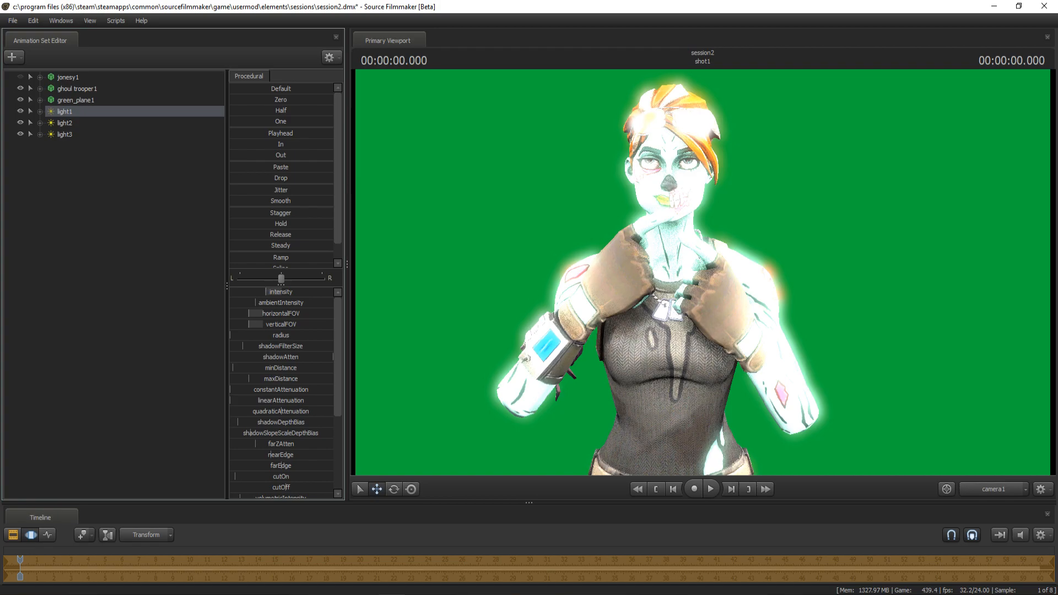
{"action": "left_click", "coordinate": [66, 137]}
{"action": "left_click_drag", "start_coordinate": [285, 294], "coordinate": [259, 294]}
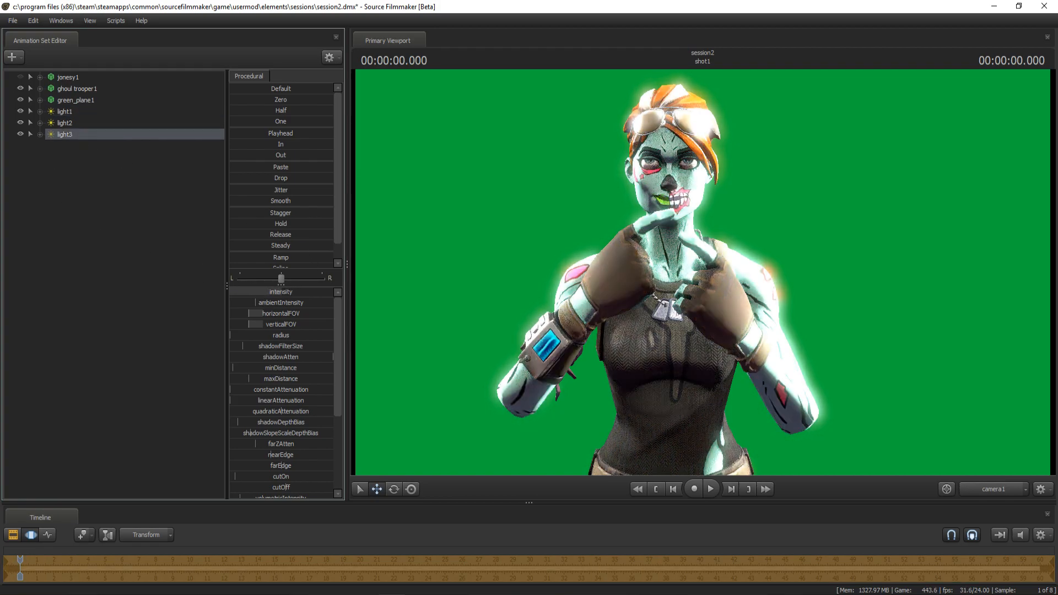
Fine-tune light1's intensity and reduce the intensity of light2.
{"action": "left_click", "coordinate": [92, 112]}
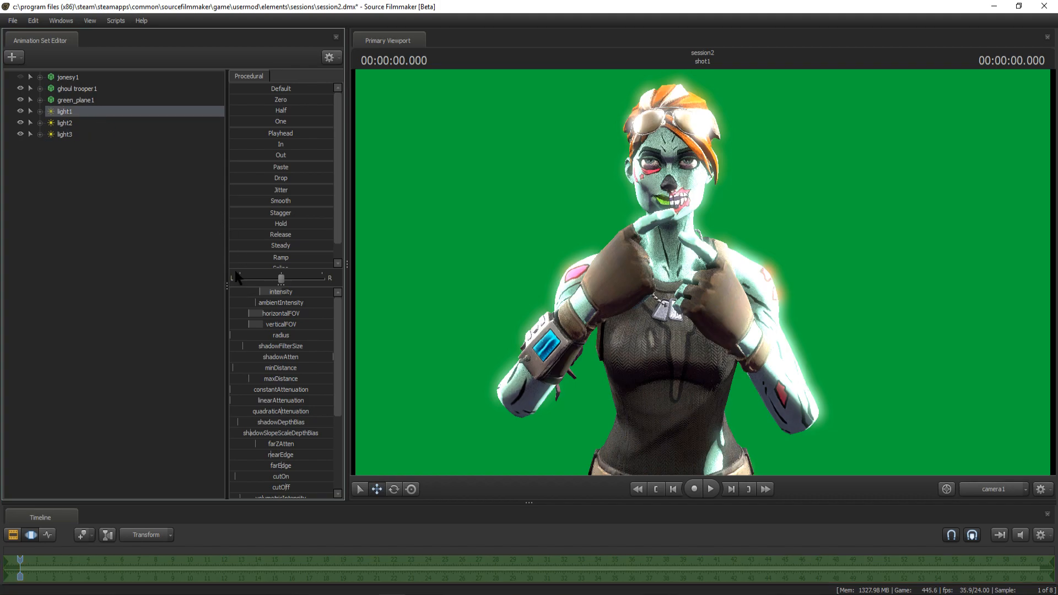
{"action": "mouse_move", "coordinate": [259, 293]}
{"action": "left_mouse_down"}
{"action": "mouse_move", "coordinate": [292, 294]}
{"action": "mouse_move", "coordinate": [265, 294]}
{"action": "left_mouse_up"}
{"action": "left_click_drag", "start_coordinate": [263, 292], "coordinate": [257, 292]}
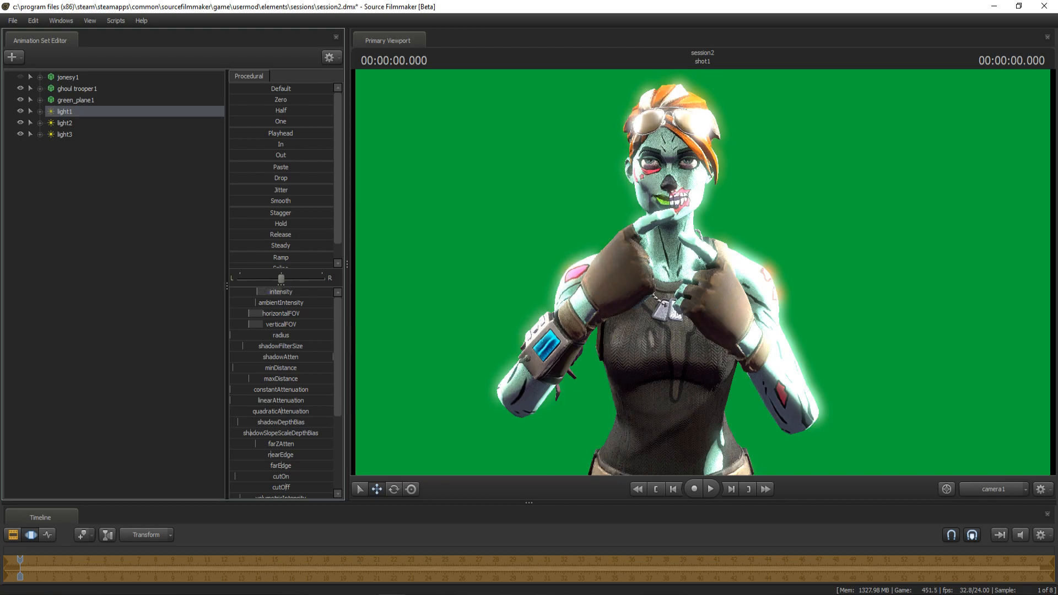
{"action": "left_click", "coordinate": [65, 123]}
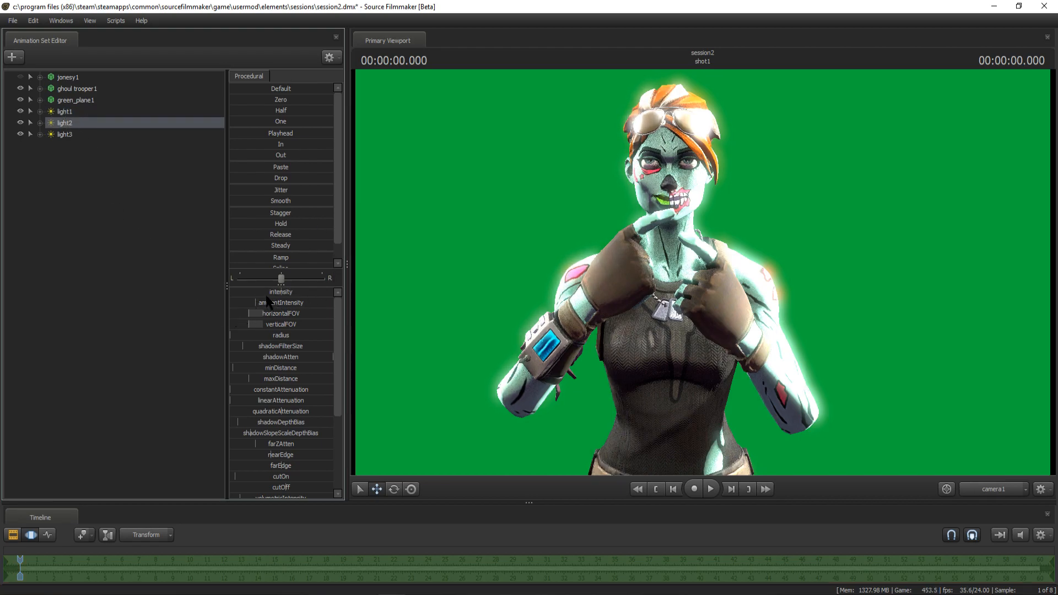
{"action": "mouse_move", "coordinate": [280, 292]}
{"action": "left_mouse_down"}
{"action": "mouse_move", "coordinate": [234, 292]}
{"action": "mouse_move", "coordinate": [243, 292]}
{"action": "left_mouse_up"}
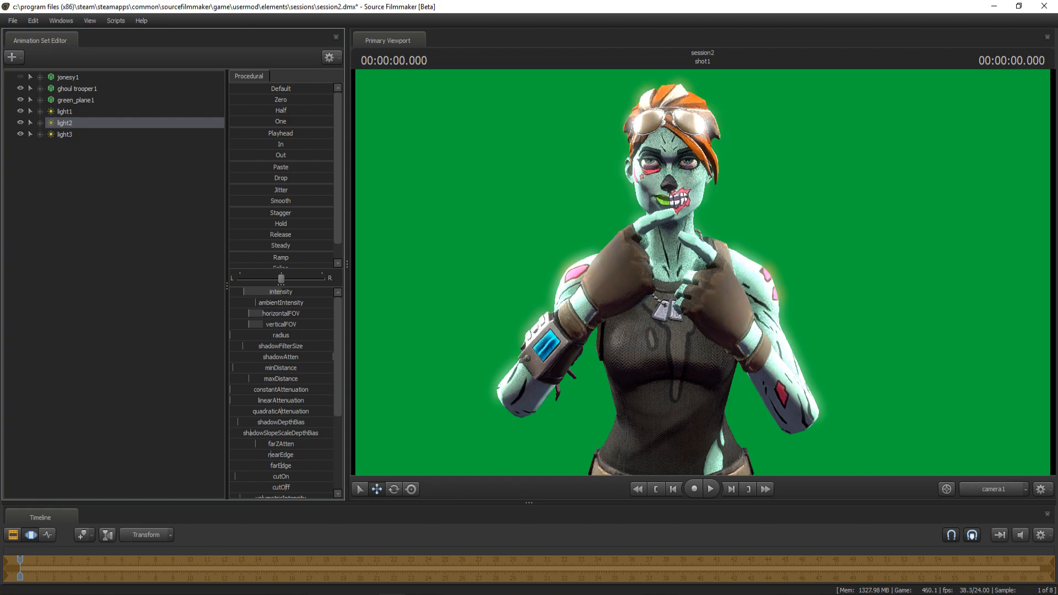
Raise light3's intensity slightly and reduce its horizontalFOV and verticalFOV.
{"action": "left_click", "coordinate": [72, 134]}
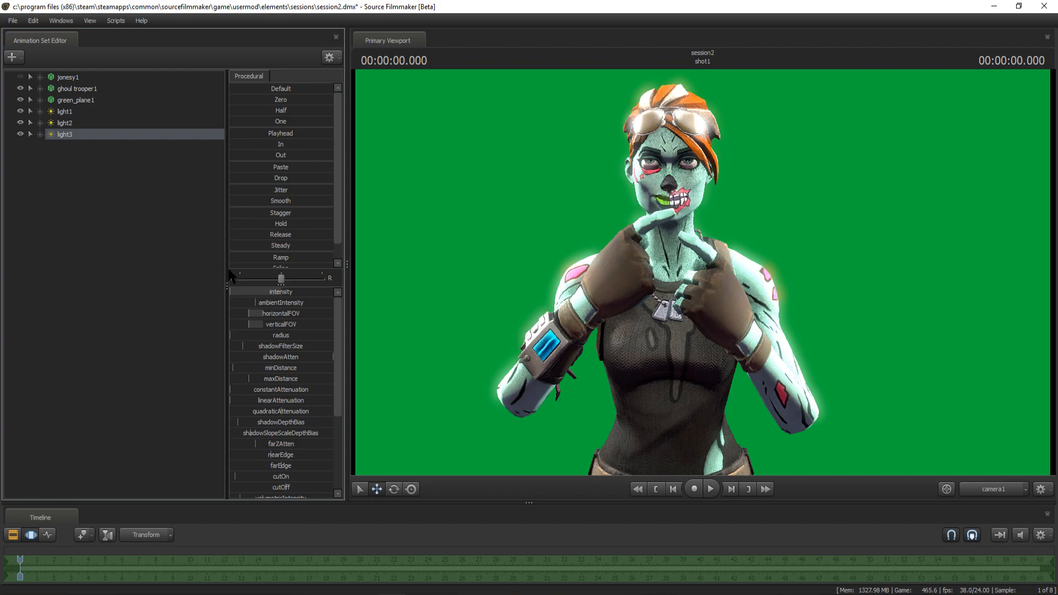
{"action": "left_click_drag", "start_coordinate": [231, 292], "coordinate": [241, 292]}
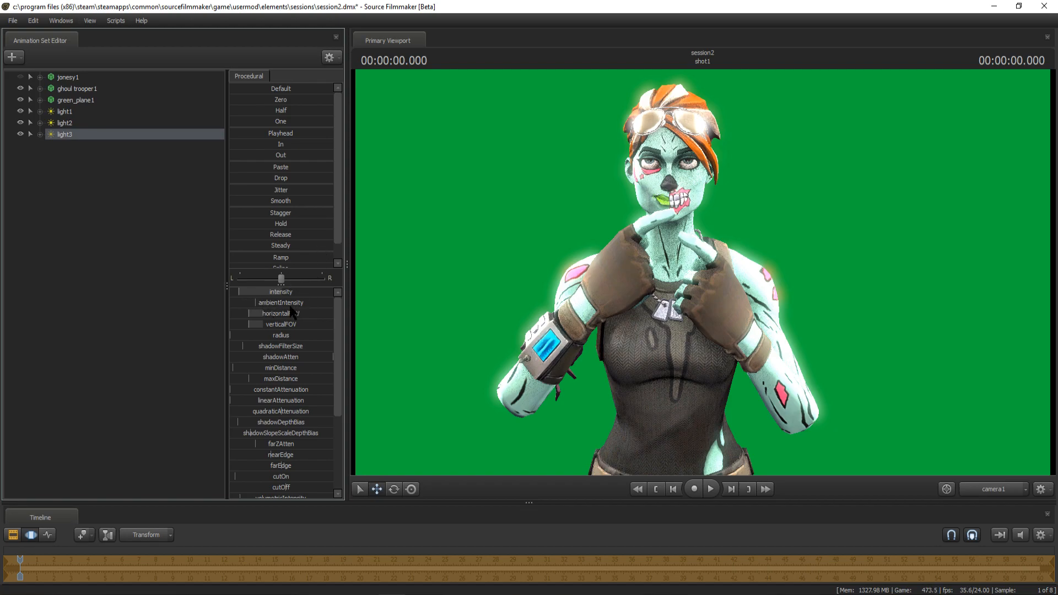
{"action": "mouse_move", "coordinate": [240, 314]}
{"action": "left_mouse_down"}
{"action": "mouse_move", "coordinate": [297, 314]}
{"action": "mouse_move", "coordinate": [231, 314]}
{"action": "mouse_move", "coordinate": [284, 314]}
{"action": "mouse_move", "coordinate": [242, 313]}
{"action": "mouse_move", "coordinate": [261, 314]}
{"action": "mouse_move", "coordinate": [231, 324]}
{"action": "mouse_move", "coordinate": [242, 325]}
{"action": "left_mouse_up"}
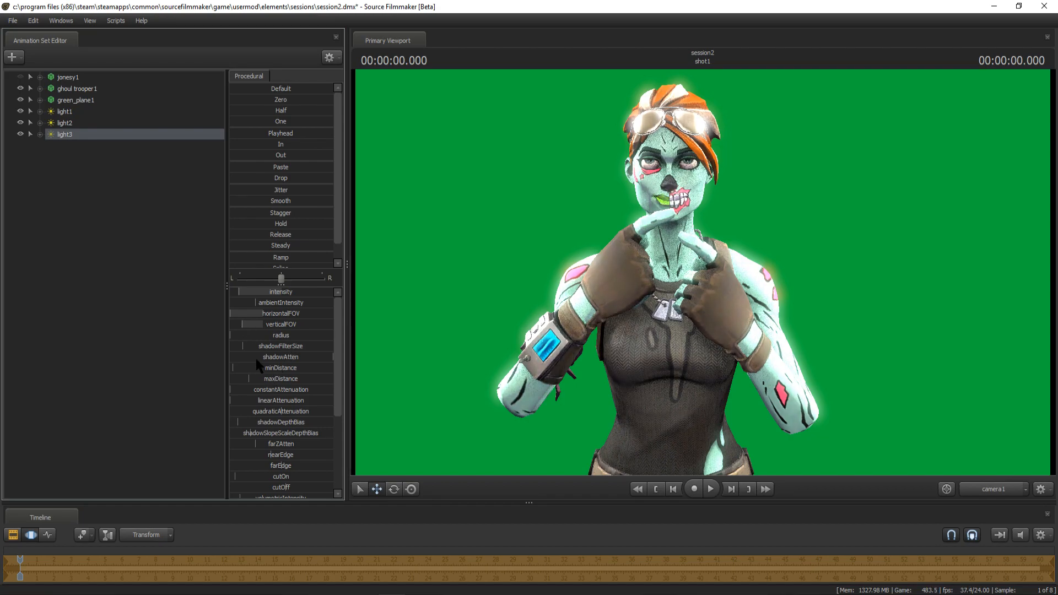
Increase light3's minDistance, fine-tune its intensity and deselect the light.
{"action": "left_click_drag", "start_coordinate": [233, 364], "coordinate": [231, 400]}
{"action": "left_click_drag", "start_coordinate": [239, 291], "coordinate": [251, 292]}
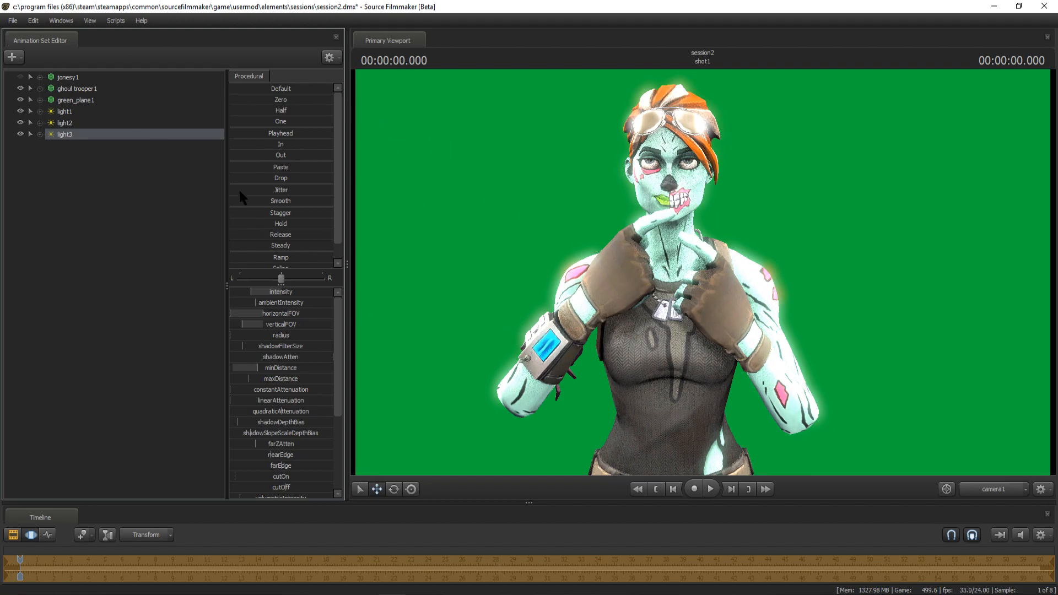
{"action": "left_click_drag", "start_coordinate": [248, 293], "coordinate": [244, 292]}
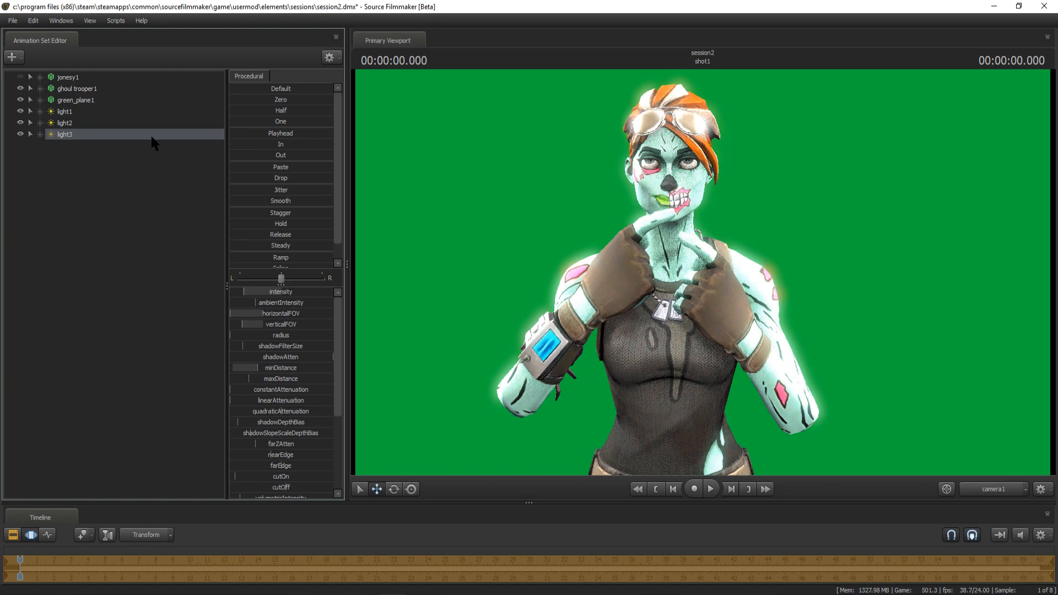
{"action": "left_click", "coordinate": [163, 302]}
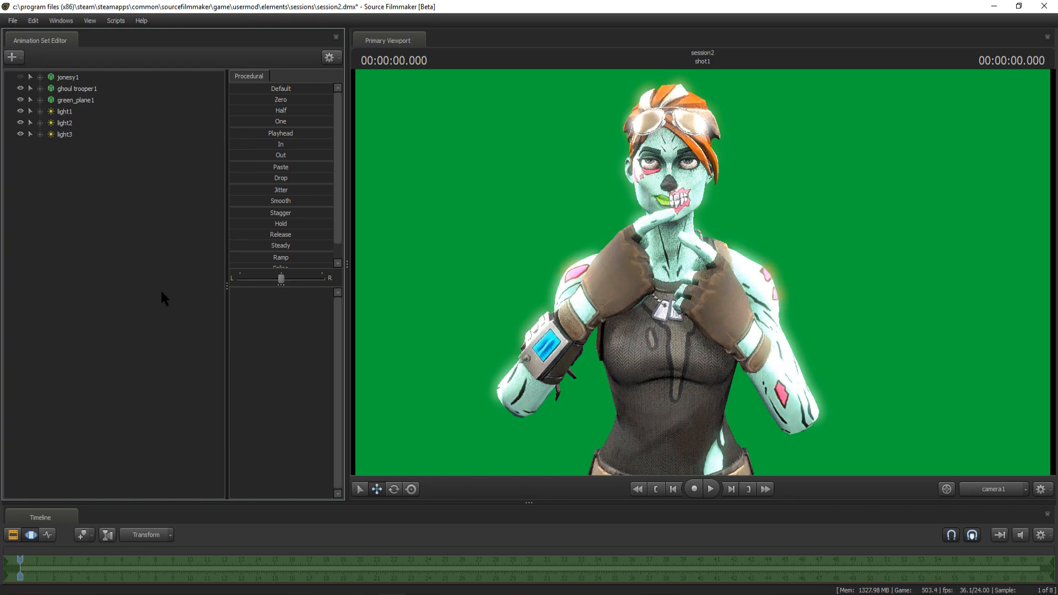
Start a poster export of the shot and continue without saving the session changes.
{"action": "left_click", "coordinate": [9, 22]}
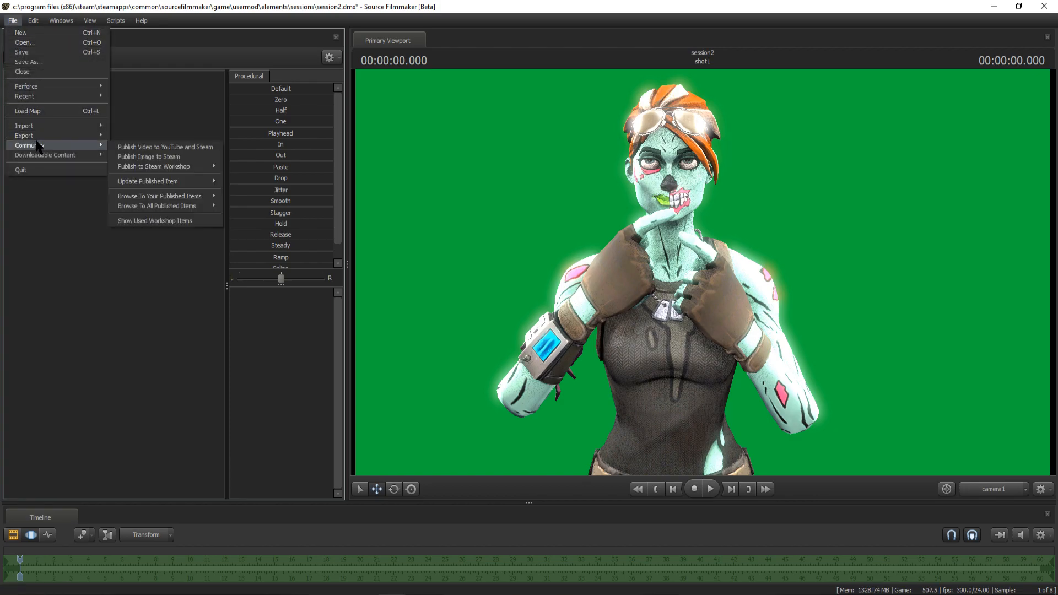
{"action": "mouse_move", "coordinate": [30, 138]}
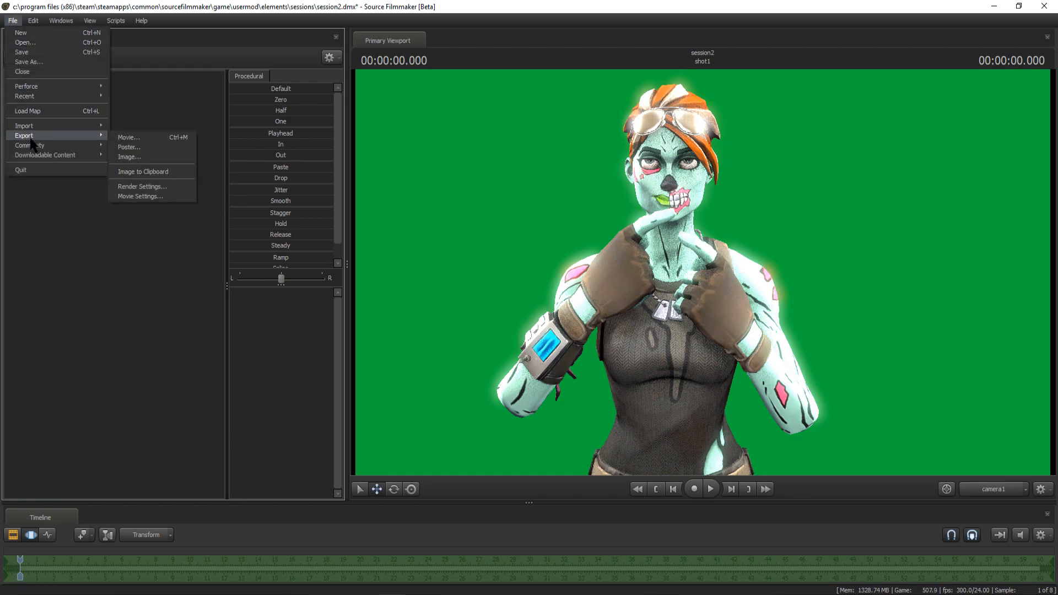
{"action": "left_click", "coordinate": [12, 22]}
{"action": "left_click", "coordinate": [12, 22]}
{"action": "mouse_move", "coordinate": [51, 147]}
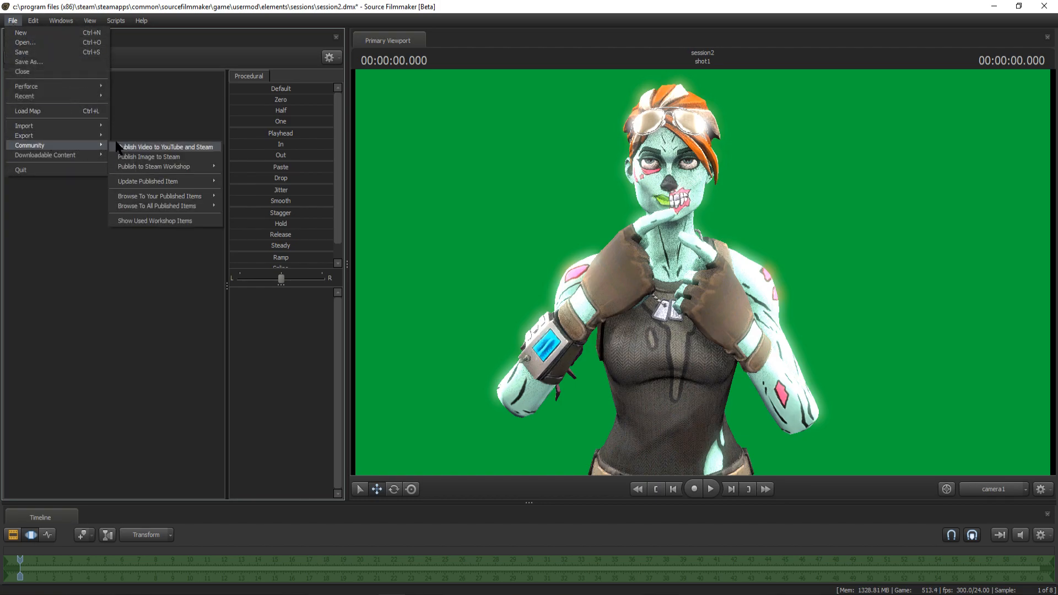
{"action": "left_click", "coordinate": [132, 148]}
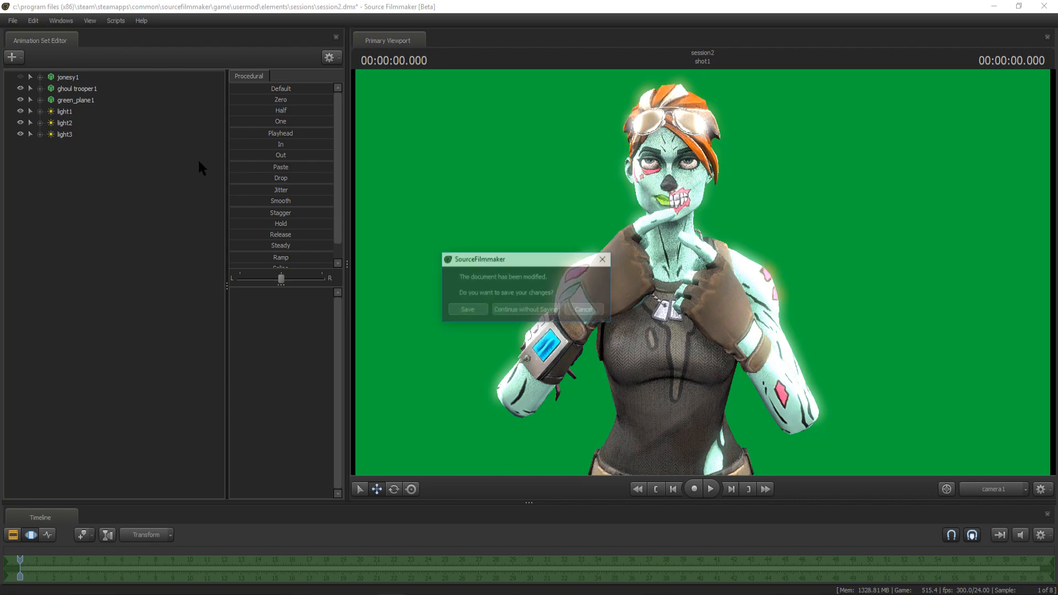
{"action": "left_click", "coordinate": [541, 301]}
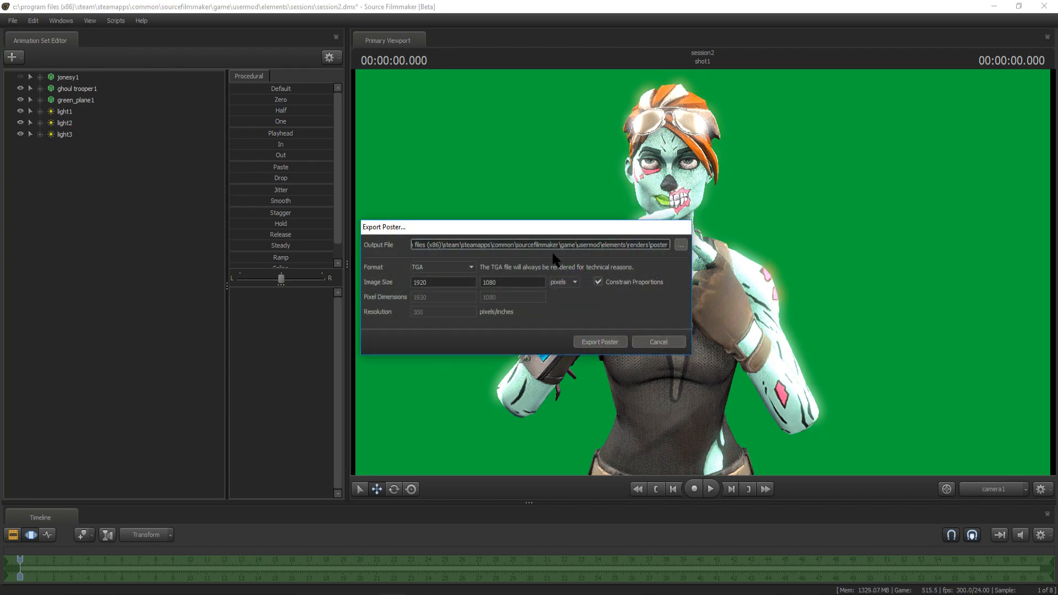
Export the poster in PNG format as "ghoul trooper" in the Client Work folder.
{"action": "left_click", "coordinate": [680, 245]}
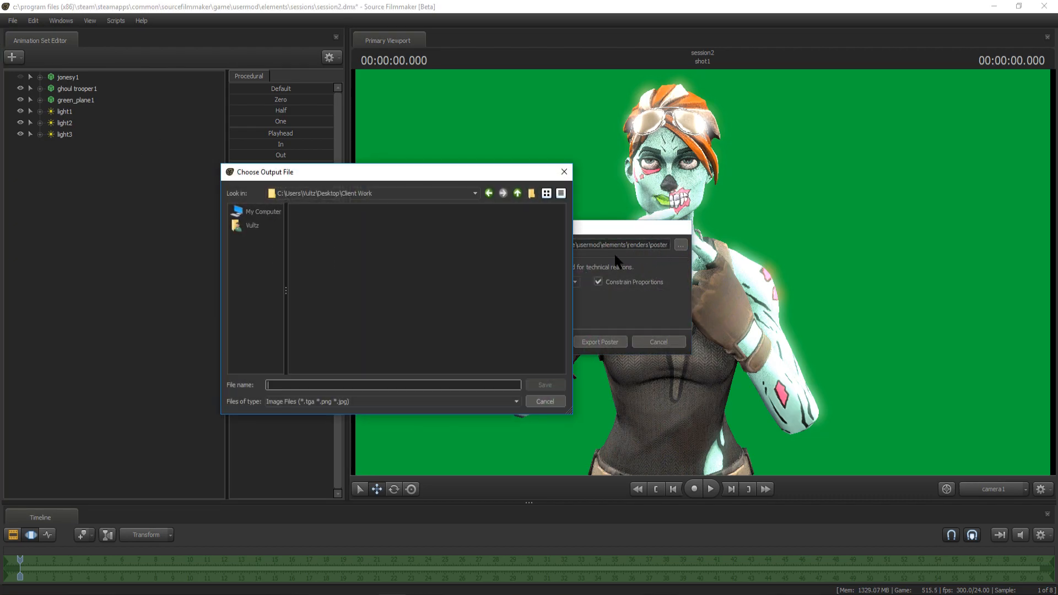
{"action": "type", "text": "ghoul t"}
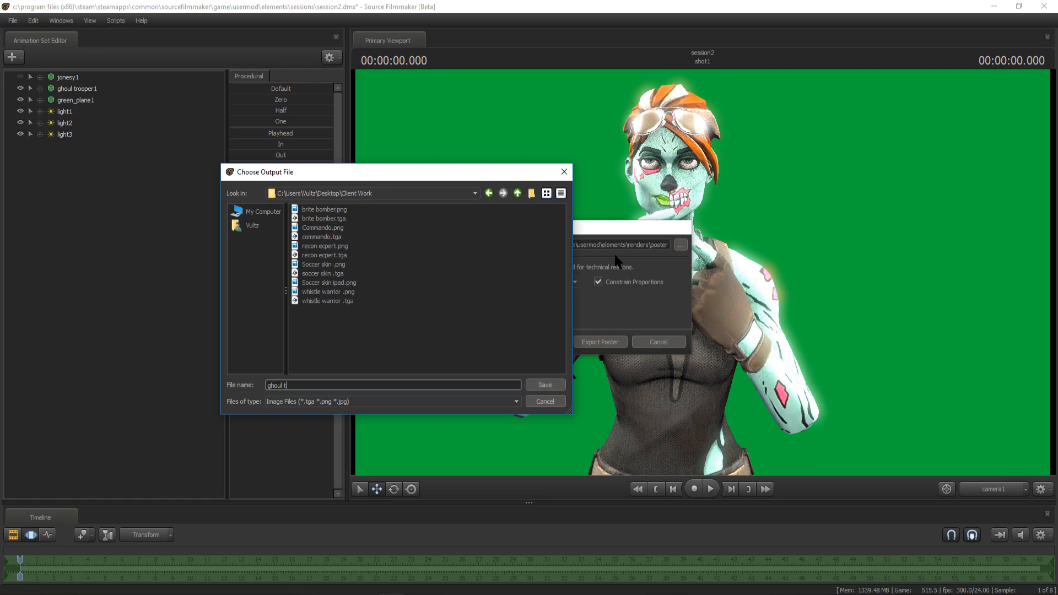
{"action": "type", "text": "rooper"}
{"action": "key", "text": "Return"}
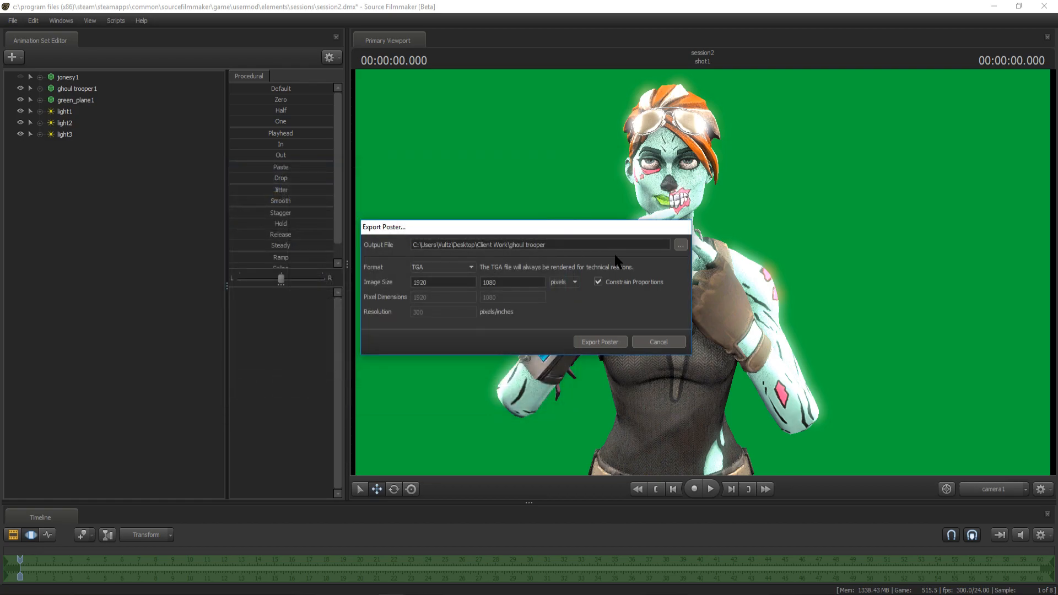
{"action": "left_click", "coordinate": [436, 268]}
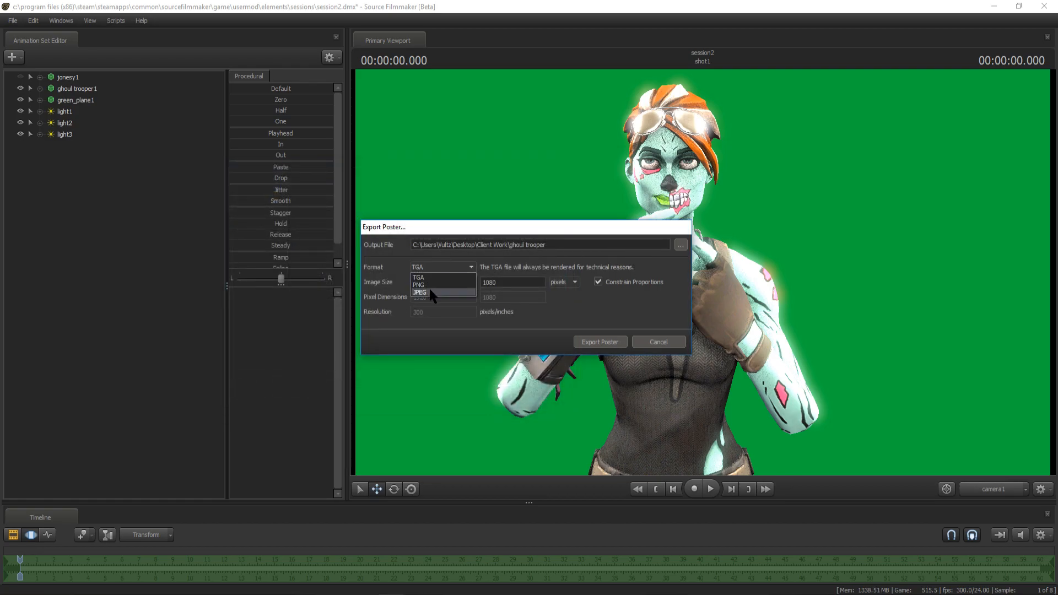
{"action": "left_click", "coordinate": [427, 285]}
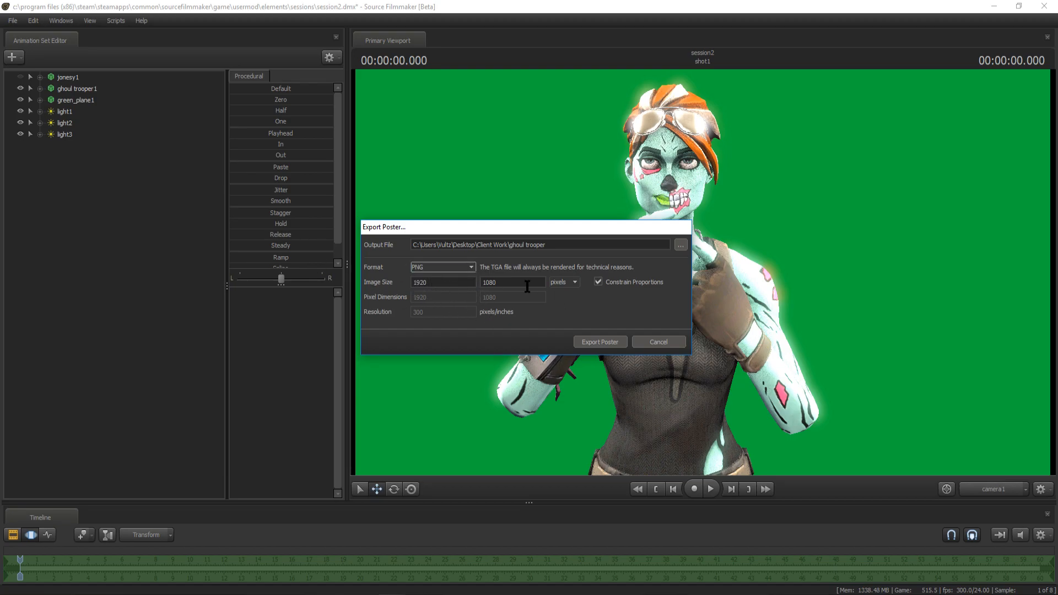
{"action": "left_click", "coordinate": [600, 342]}
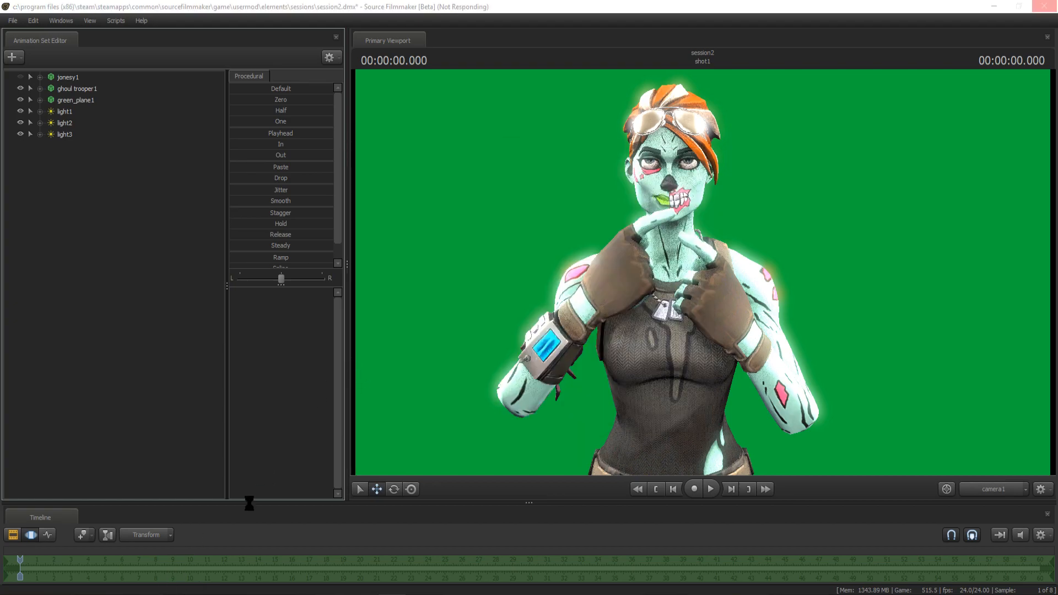
Switch to Photoshop, select the CC For Background group and open the ghoul trooper PNG from the Client Work folder.
{"action": "left_click", "coordinate": [149, 585]}
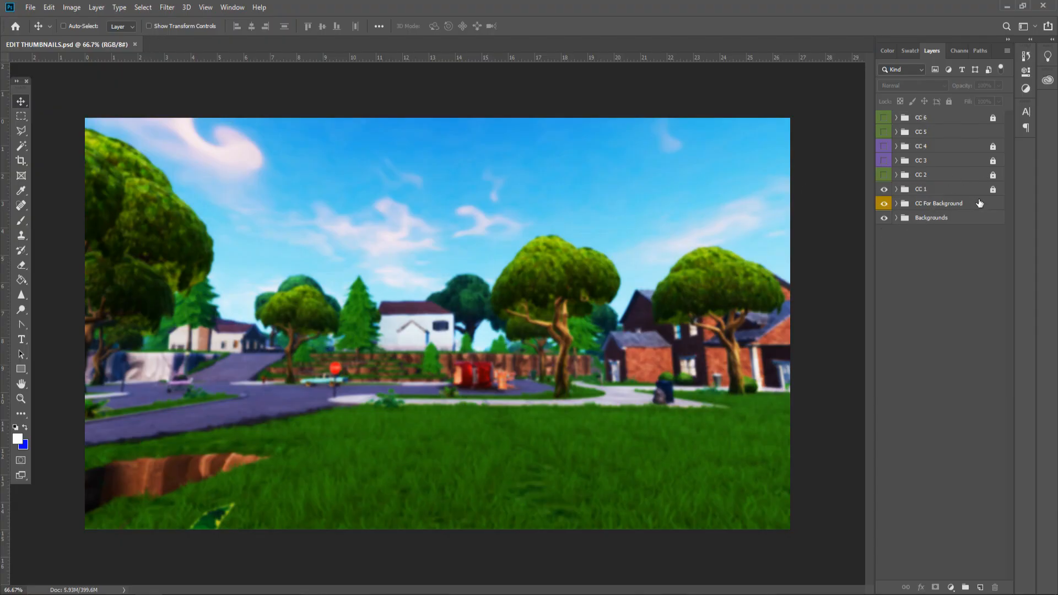
{"action": "left_click", "coordinate": [979, 204]}
{"action": "left_click", "coordinate": [30, 7]}
{"action": "left_click", "coordinate": [33, 31]}
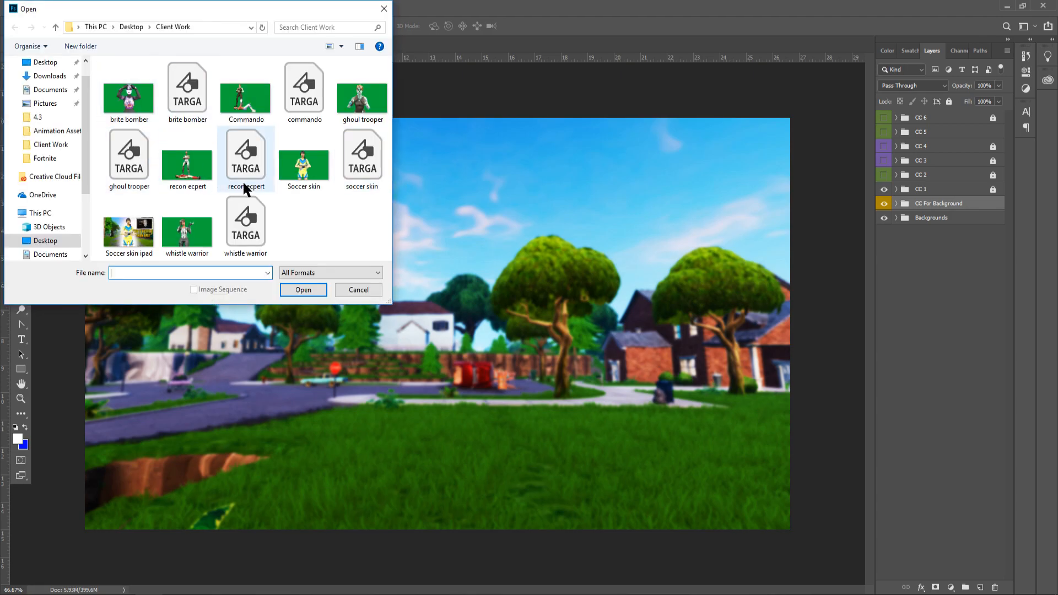
{"action": "left_click", "coordinate": [356, 113]}
{"action": "double_click", "coordinate": [355, 113]}
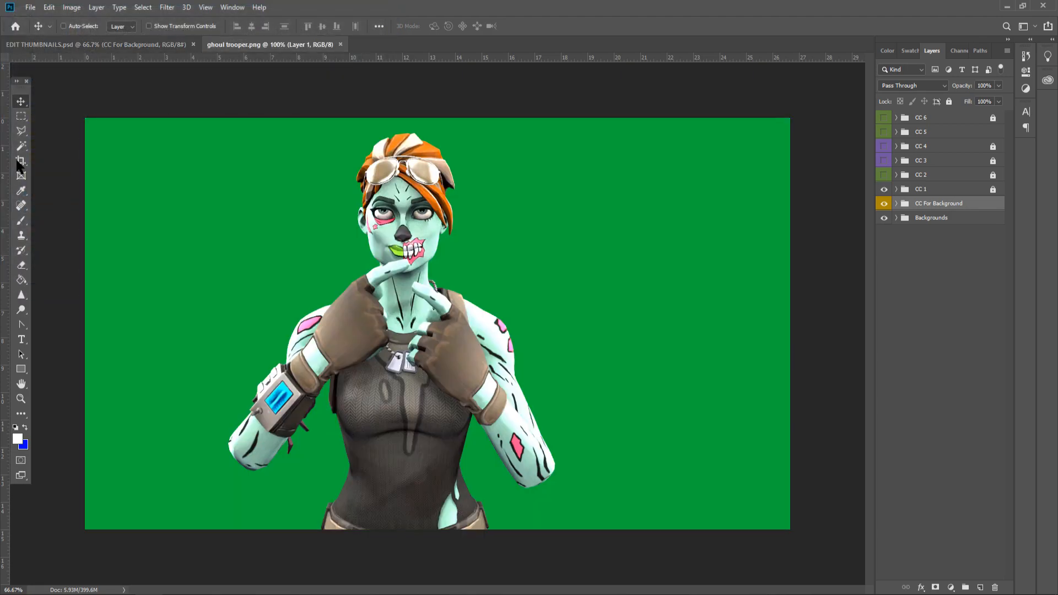
Select the green background around the character with the Magic Wand, delete it and clear the selection.
{"action": "left_click", "coordinate": [20, 146]}
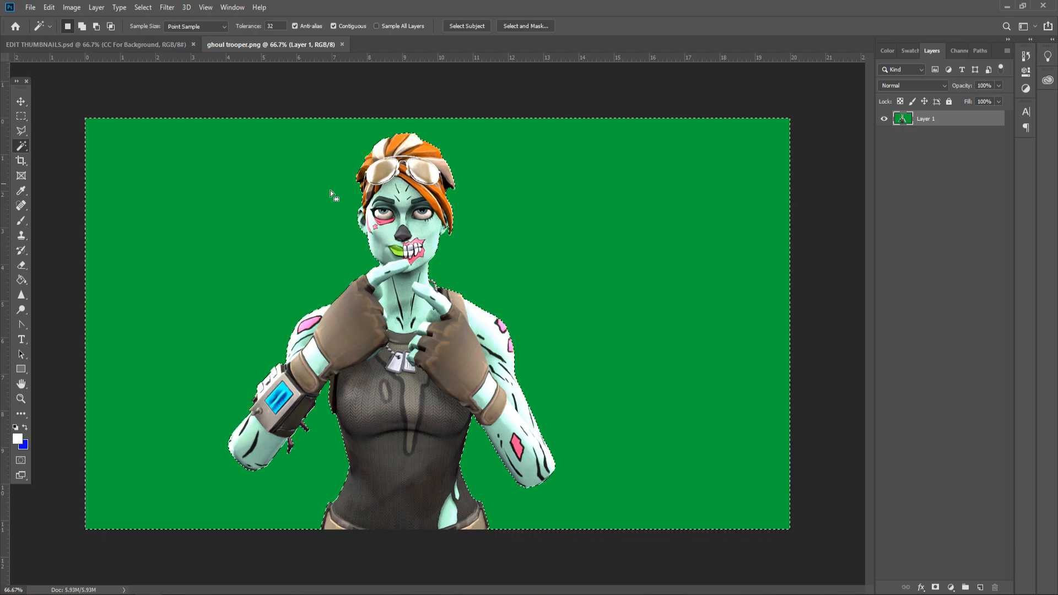
{"action": "left_click", "coordinate": [466, 276]}
{"action": "key", "text": "Delete"}
{"action": "key", "text": "ctrl+d"}
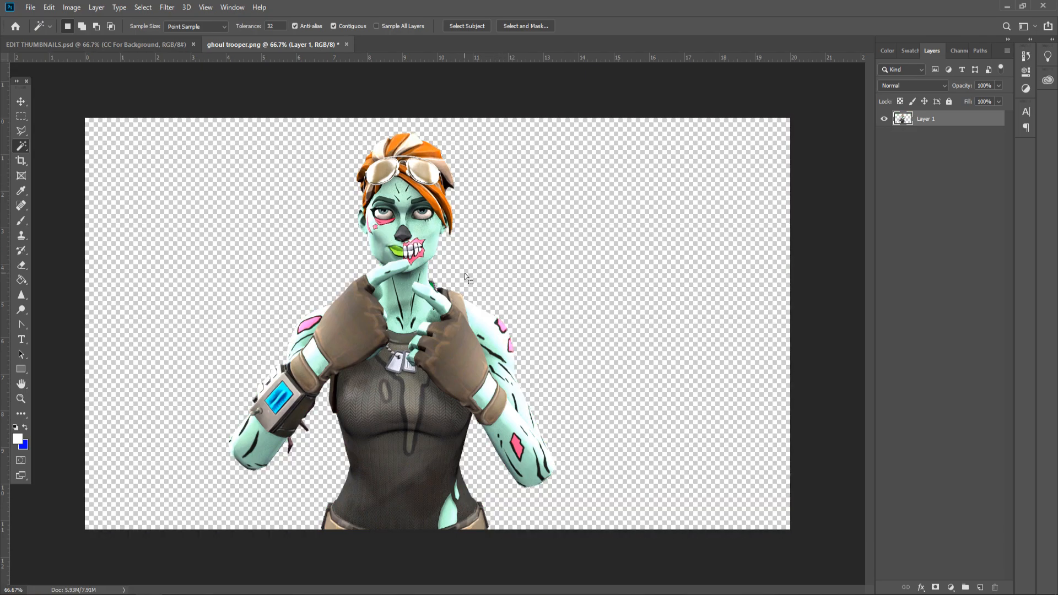
Move the character cutout into EDIT THUMBNAILS.psd, then enlarge and position it so it reaches the canvas's lower edge.
{"action": "key", "text": "v"}
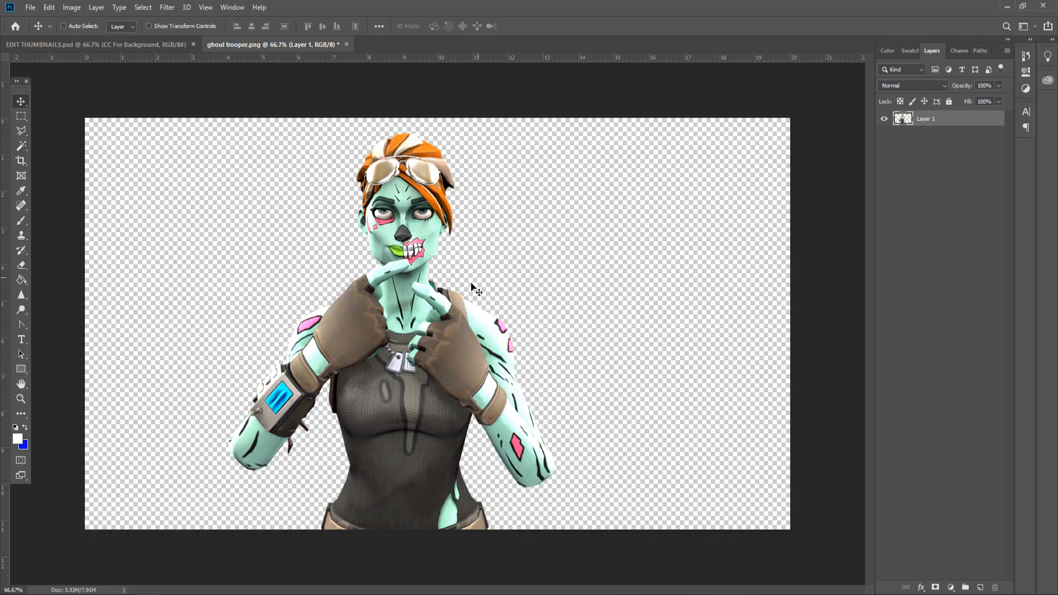
{"action": "left_click_drag", "start_coordinate": [359, 319], "coordinate": [661, 205]}
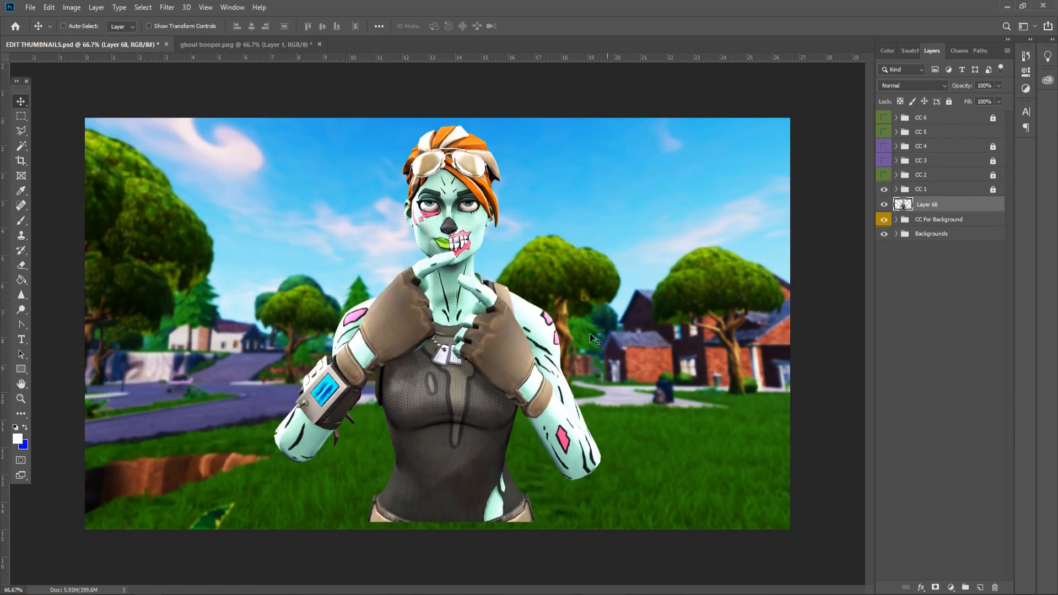
{"action": "left_click_drag", "start_coordinate": [467, 371], "coordinate": [469, 382]}
{"action": "key", "text": "ctrl+t"}
{"action": "left_click_drag", "start_coordinate": [271, 135], "coordinate": [262, 121]}
{"action": "key", "text": "Return"}
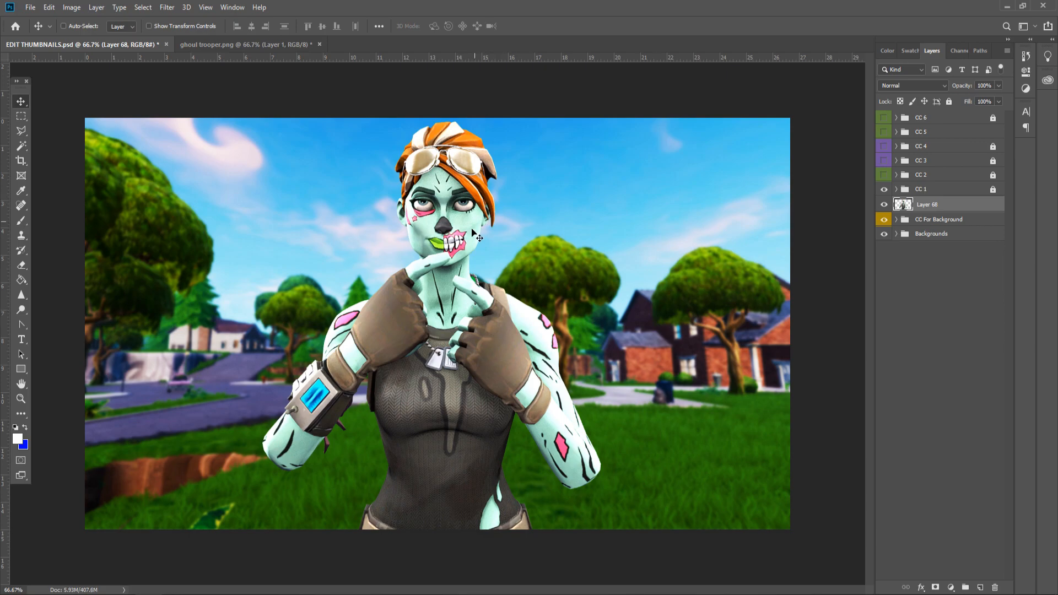
{"action": "left_click_drag", "start_coordinate": [457, 292], "coordinate": [457, 293]}
Toggle the CC 1 group off and on to compare, and add a new layer directly beneath the character layer.
{"action": "left_click", "coordinate": [884, 190]}
{"action": "left_click", "coordinate": [884, 191]}
{"action": "left_click", "coordinate": [981, 588]}
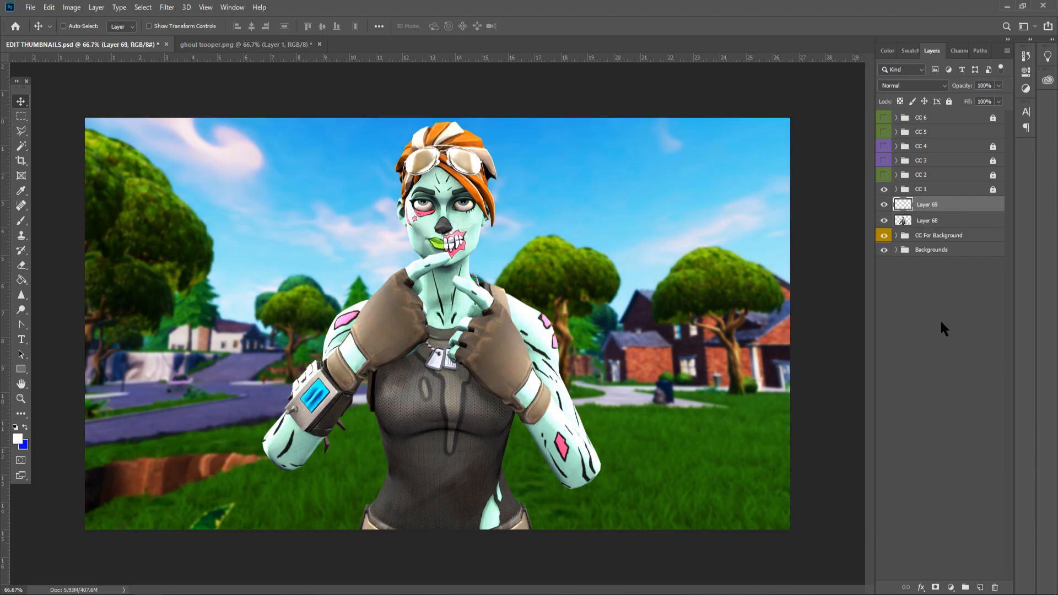
{"action": "left_click_drag", "start_coordinate": [958, 228], "coordinate": [958, 228]}
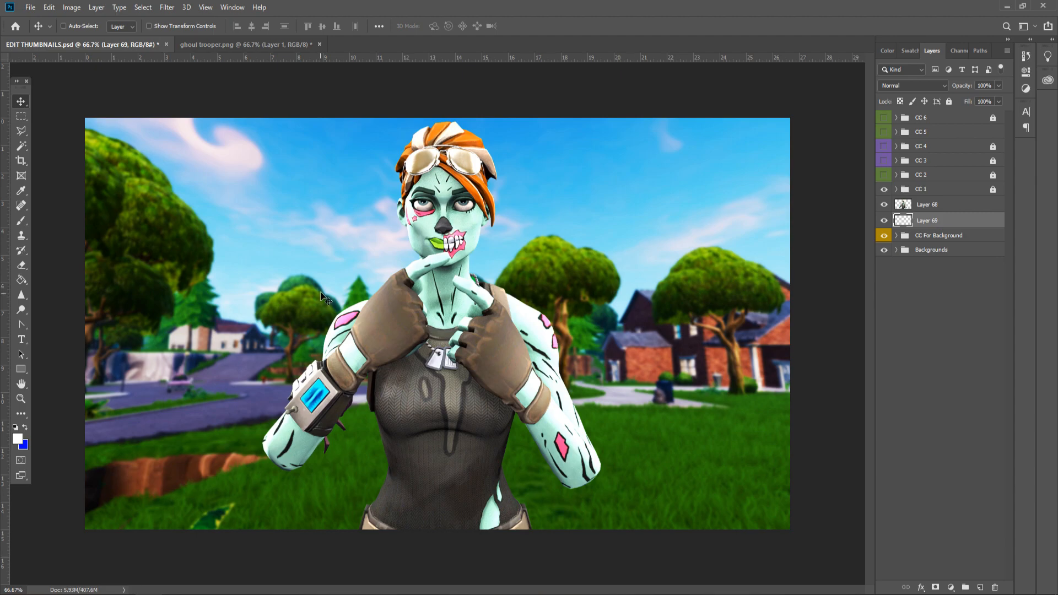
Paint a soft white glow behind the character's torso on the new layer with the 700-size brush.
{"action": "key", "text": "b"}
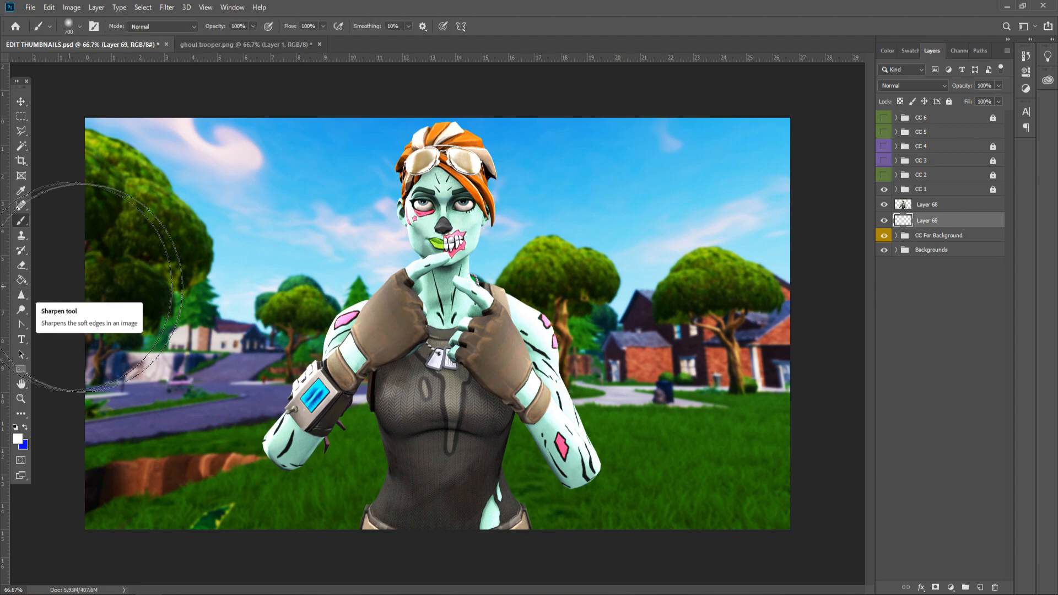
{"action": "left_click", "coordinate": [400, 485]}
{"action": "mouse_move", "coordinate": [400, 484]}
{"action": "left_mouse_down"}
{"action": "mouse_move", "coordinate": [447, 499]}
{"action": "mouse_move", "coordinate": [485, 485]}
{"action": "mouse_move", "coordinate": [458, 430]}
{"action": "mouse_move", "coordinate": [473, 388]}
{"action": "mouse_move", "coordinate": [402, 375]}
{"action": "mouse_move", "coordinate": [435, 265]}
{"action": "mouse_move", "coordinate": [444, 386]}
{"action": "left_mouse_up"}
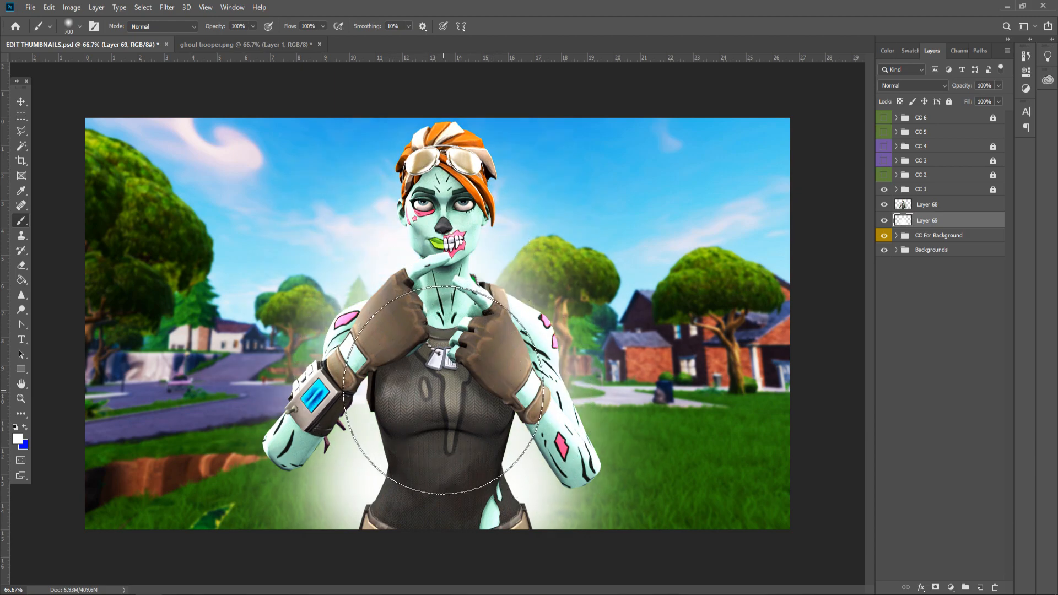
{"action": "key", "text": "v"}
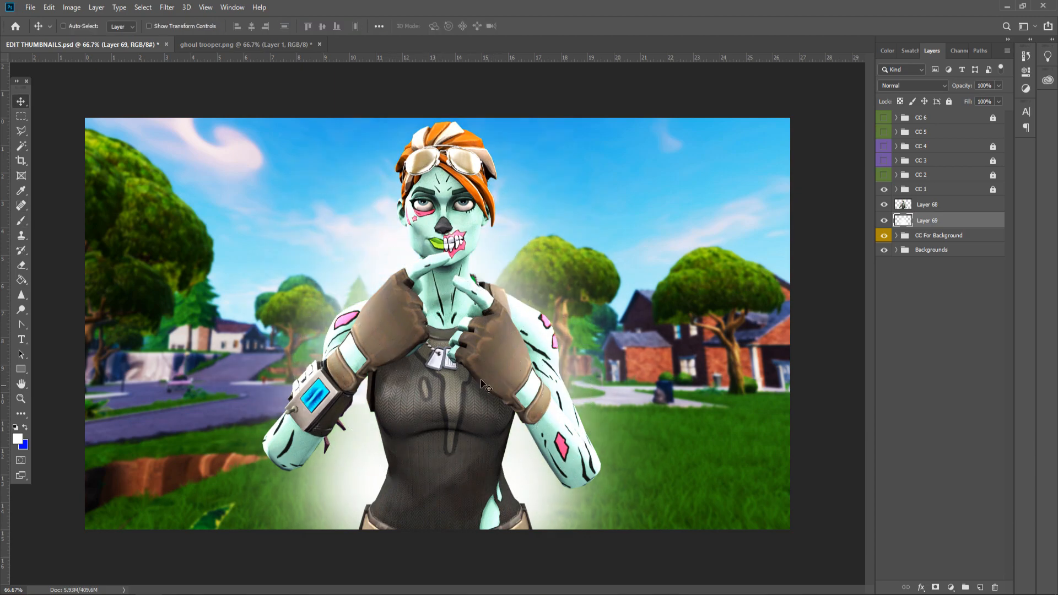
Reduce the white glow layer's opacity to about 84% and deselect the layer.
{"action": "key", "text": "h"}
{"action": "double_click", "coordinate": [962, 221]}
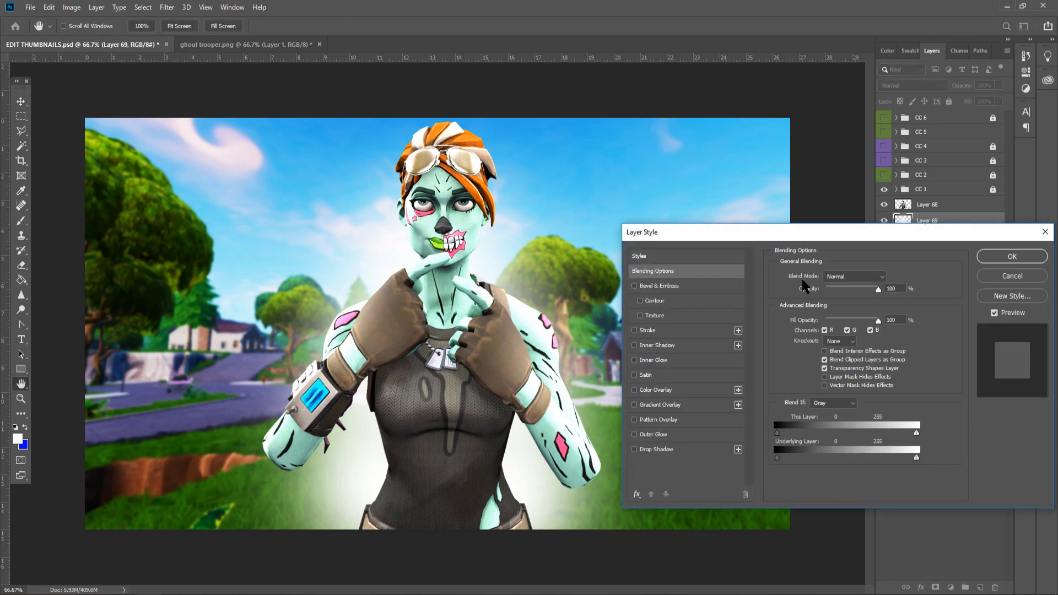
{"action": "left_click_drag", "start_coordinate": [858, 288], "coordinate": [864, 289]}
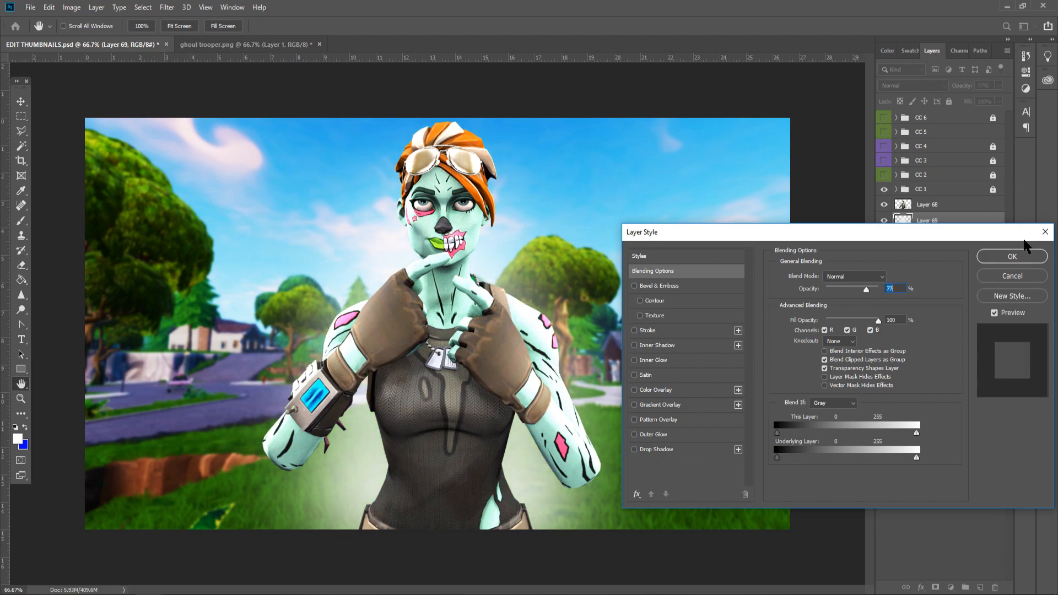
{"action": "left_click", "coordinate": [1012, 256]}
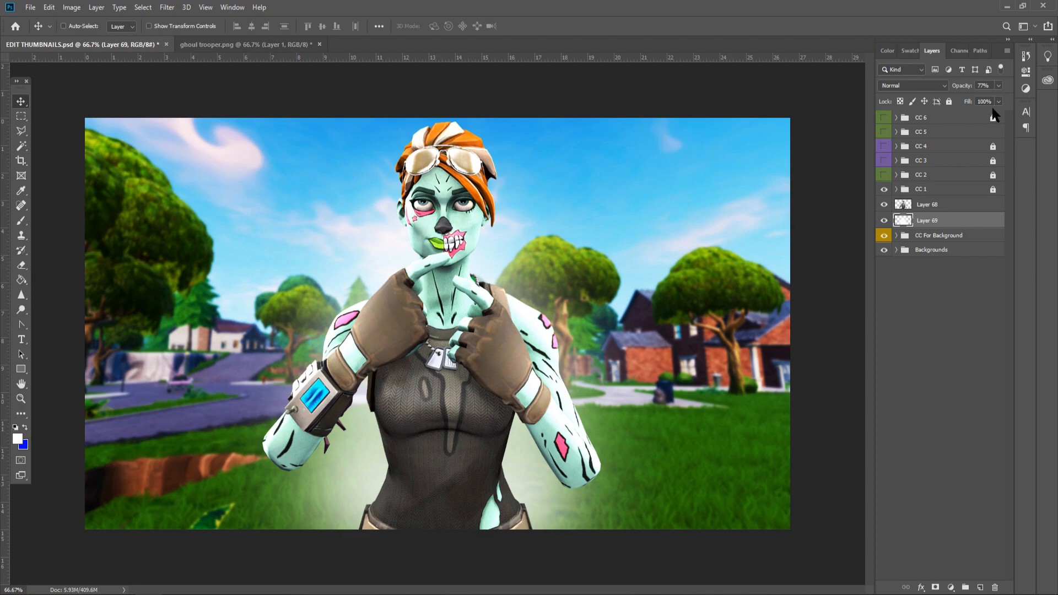
{"action": "left_click_drag", "start_coordinate": [985, 86], "coordinate": [969, 88]}
{"action": "left_click_drag", "start_coordinate": [994, 99], "coordinate": [995, 99]}
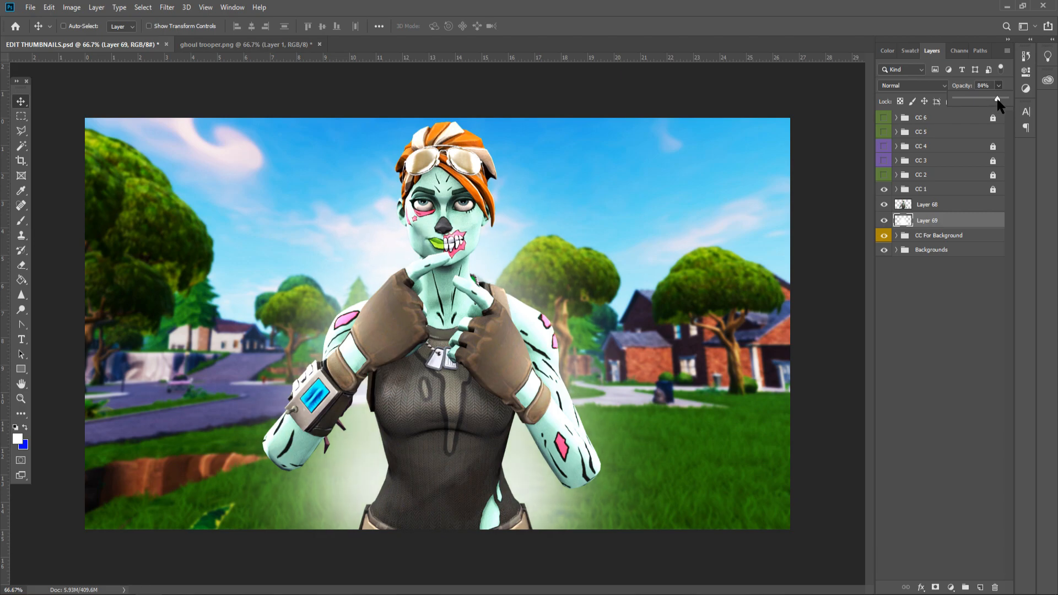
{"action": "left_click", "coordinate": [954, 324]}
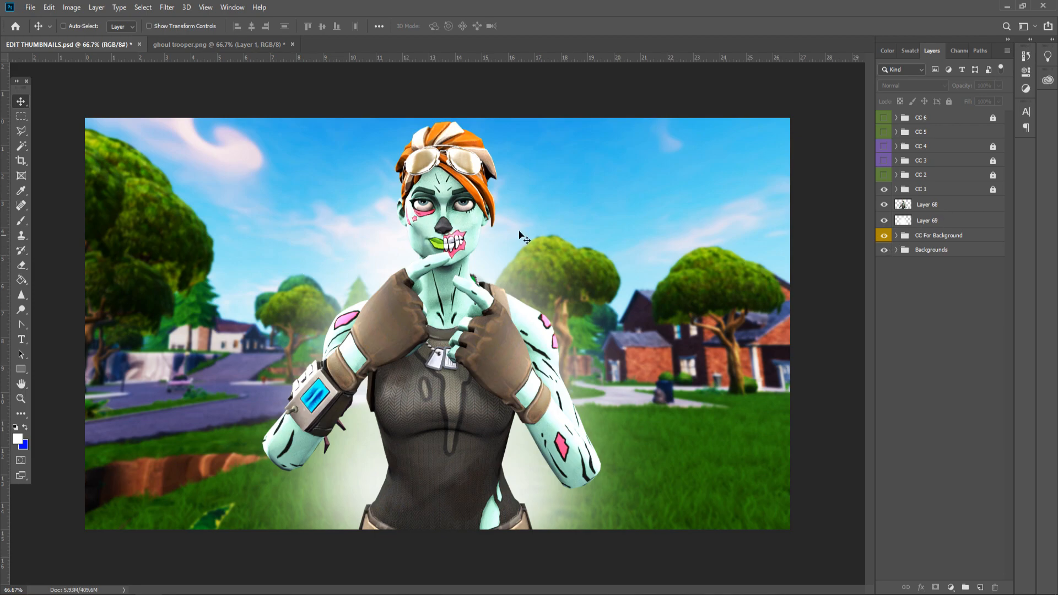
Hide Layer 64 in the Backgrounds group, collapse the group and select it.
{"action": "left_click", "coordinate": [896, 250]}
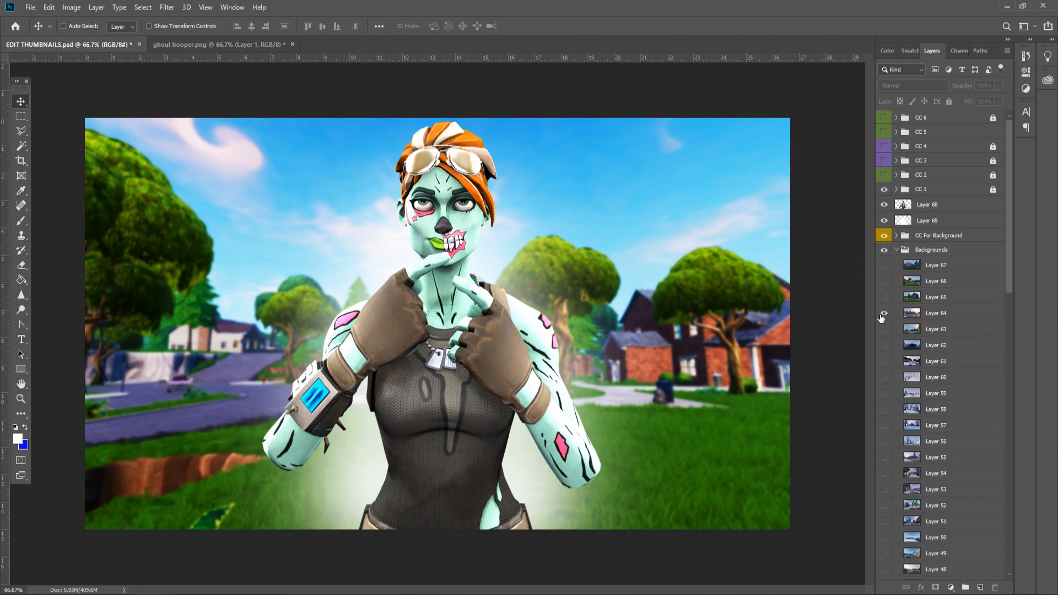
{"action": "left_click", "coordinate": [883, 315]}
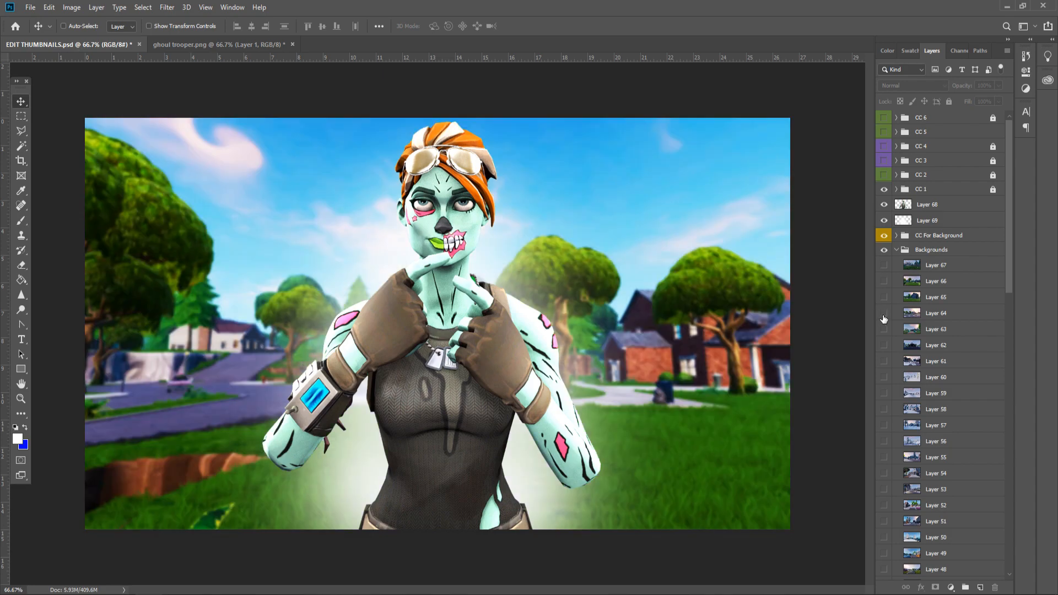
{"action": "left_click", "coordinate": [884, 393]}
{"action": "left_click", "coordinate": [896, 250]}
{"action": "left_click", "coordinate": [960, 251]}
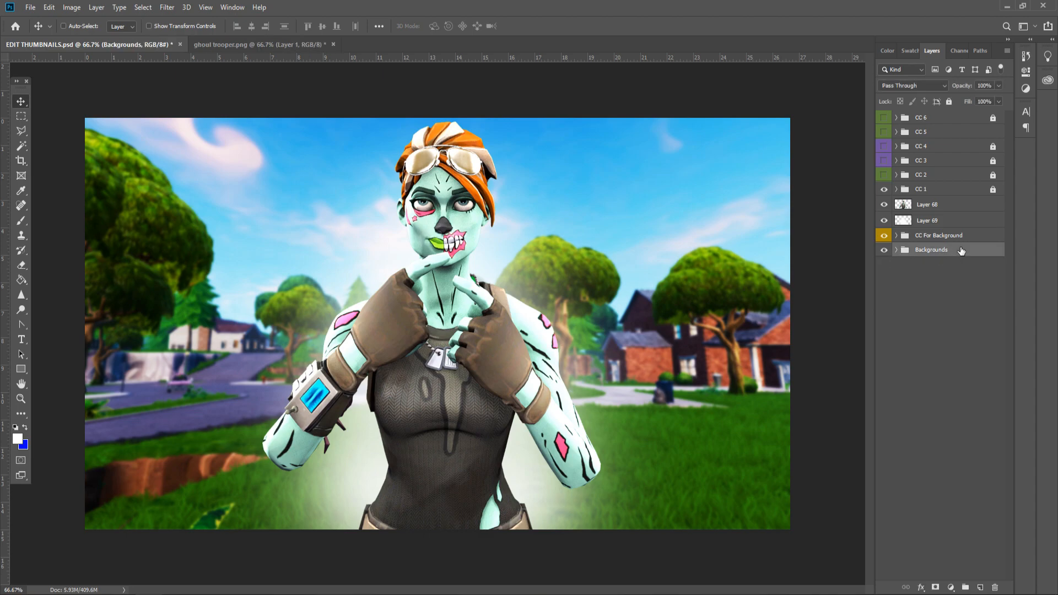
Expand the Backgrounds group and select the visible background image, Layer 21.
{"action": "left_click", "coordinate": [897, 251]}
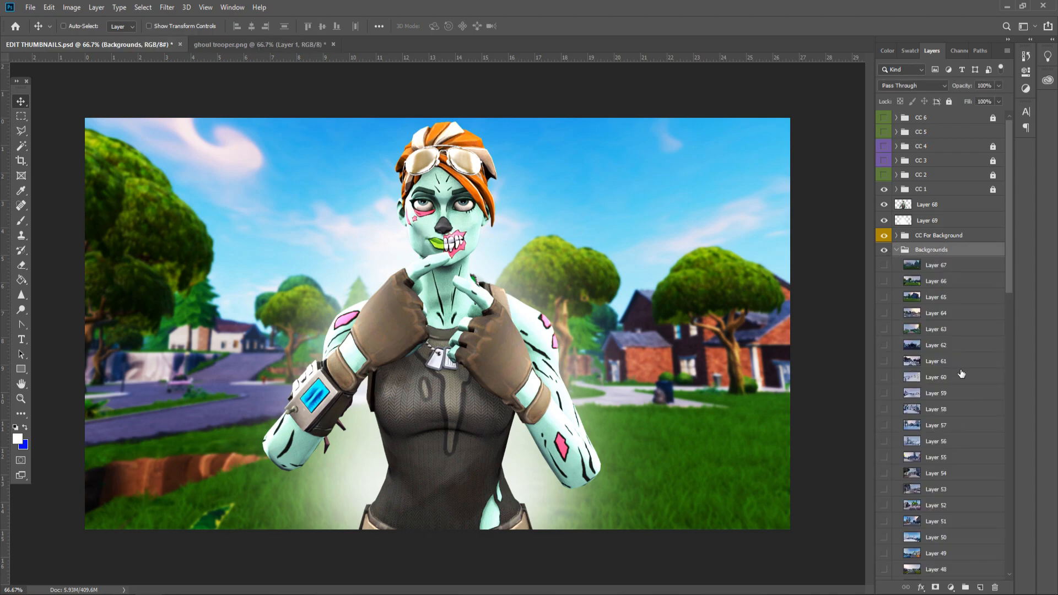
{"action": "scroll", "coordinate": [943, 394], "scroll_direction": "down", "scroll_amount": 4}
{"action": "scroll", "coordinate": [944, 397], "scroll_direction": "down", "scroll_amount": 10}
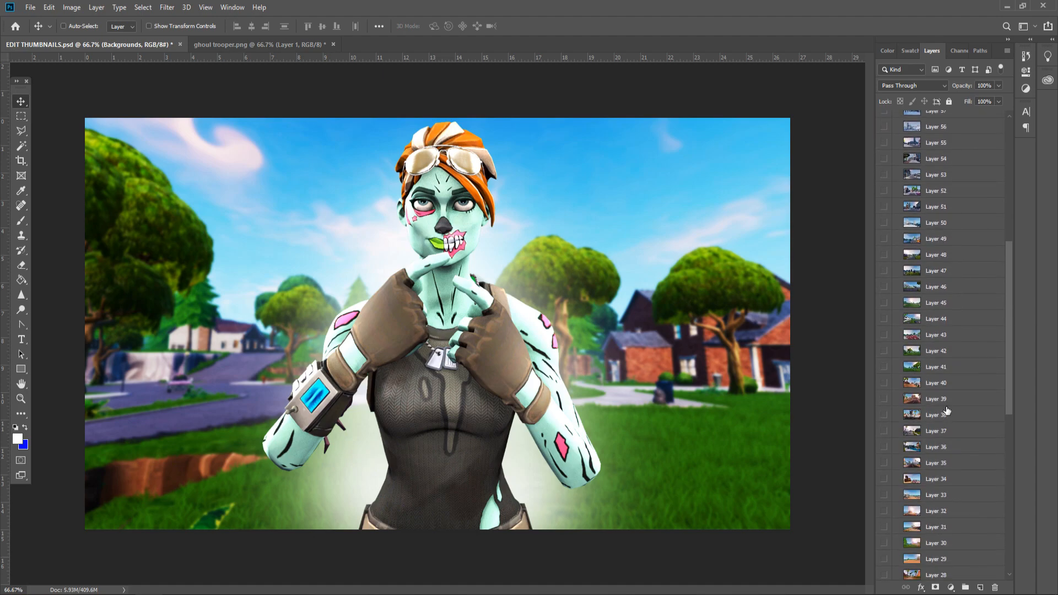
{"action": "scroll", "coordinate": [945, 400], "scroll_direction": "down", "scroll_amount": 1}
{"action": "left_click", "coordinate": [953, 458]}
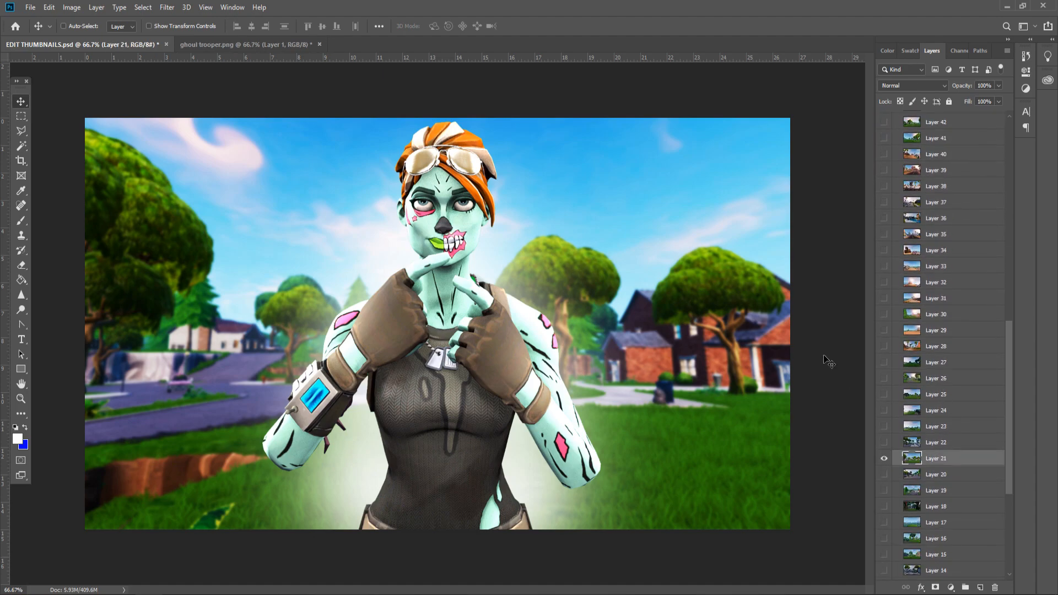
Move Layer 21 out of the Backgrounds group and place it directly below the CC For Background group.
{"action": "left_click", "coordinate": [98, 8]}
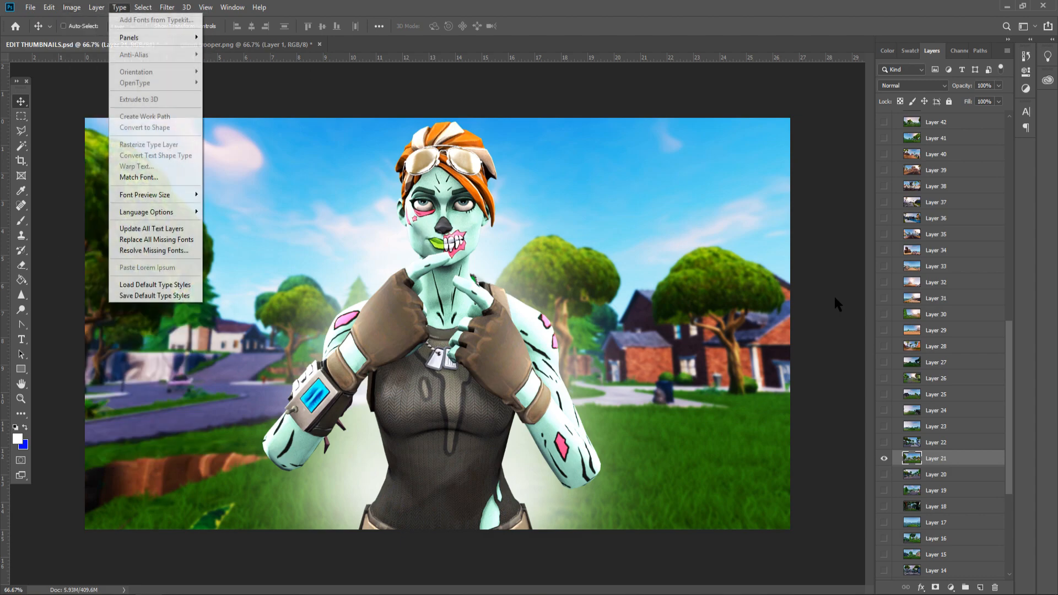
{"action": "left_click", "coordinate": [971, 468]}
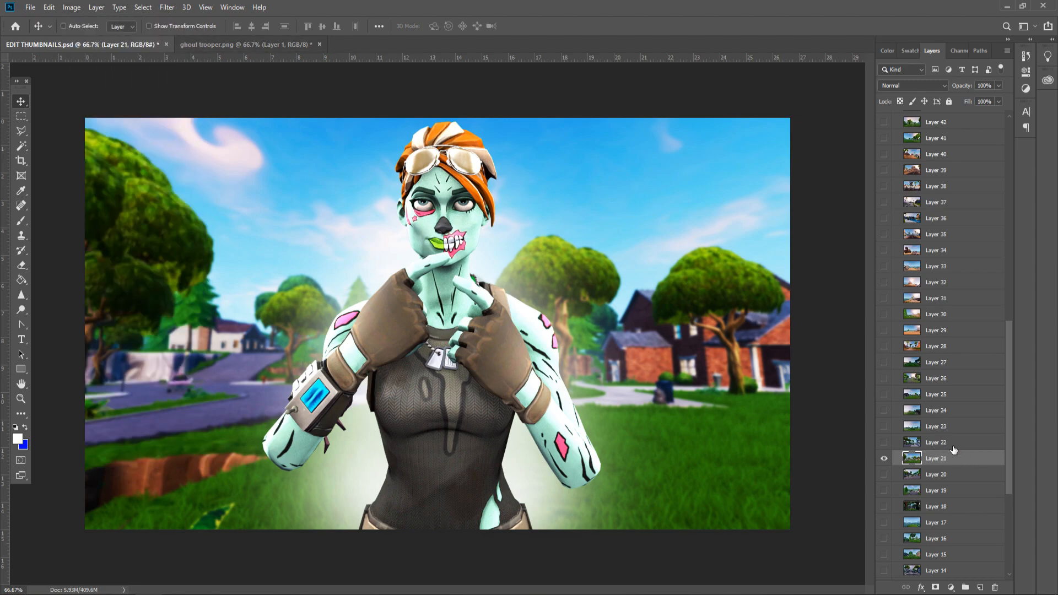
{"action": "scroll", "coordinate": [948, 204], "scroll_direction": "up", "scroll_amount": 1}
{"action": "left_click_drag", "start_coordinate": [980, 81], "coordinate": [959, 244]}
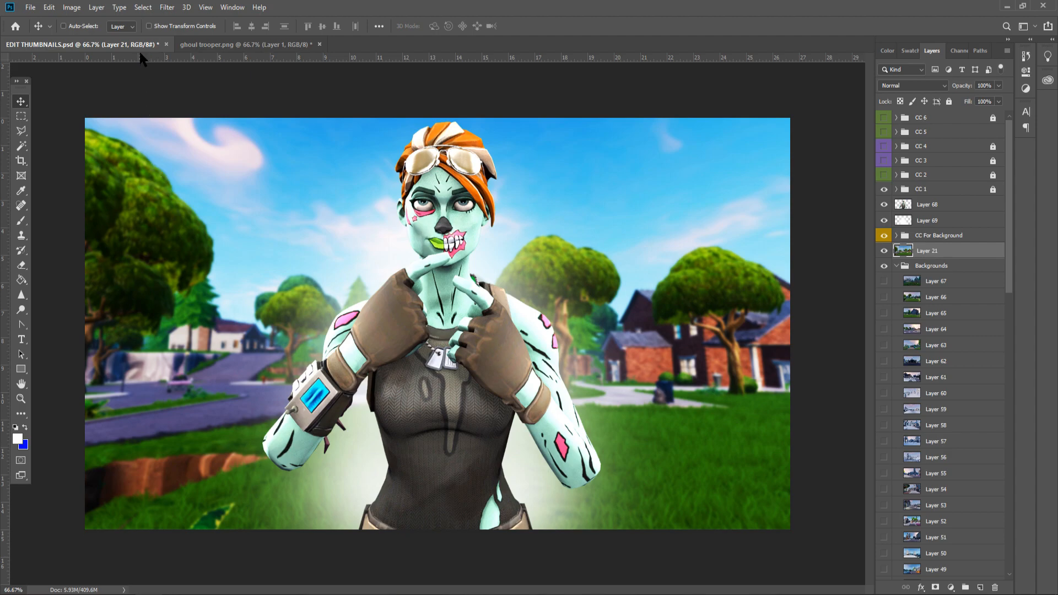
Apply a Gaussian Blur with a radius of 3 pixels to the Layer 21 background.
{"action": "left_click", "coordinate": [167, 8]}
{"action": "left_click", "coordinate": [168, 8]}
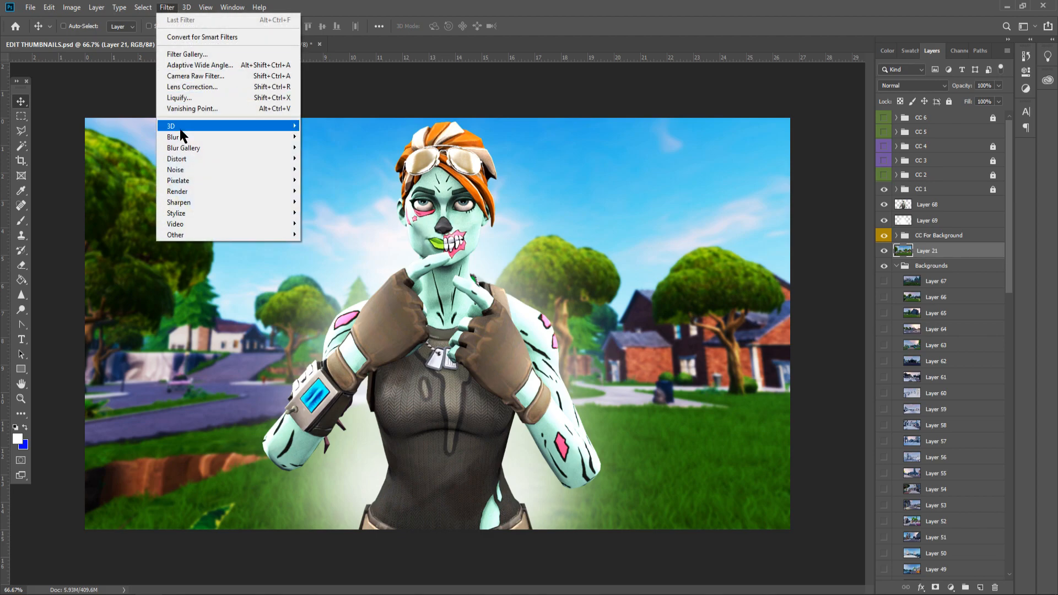
{"action": "mouse_move", "coordinate": [187, 138]}
{"action": "left_click", "coordinate": [318, 182]}
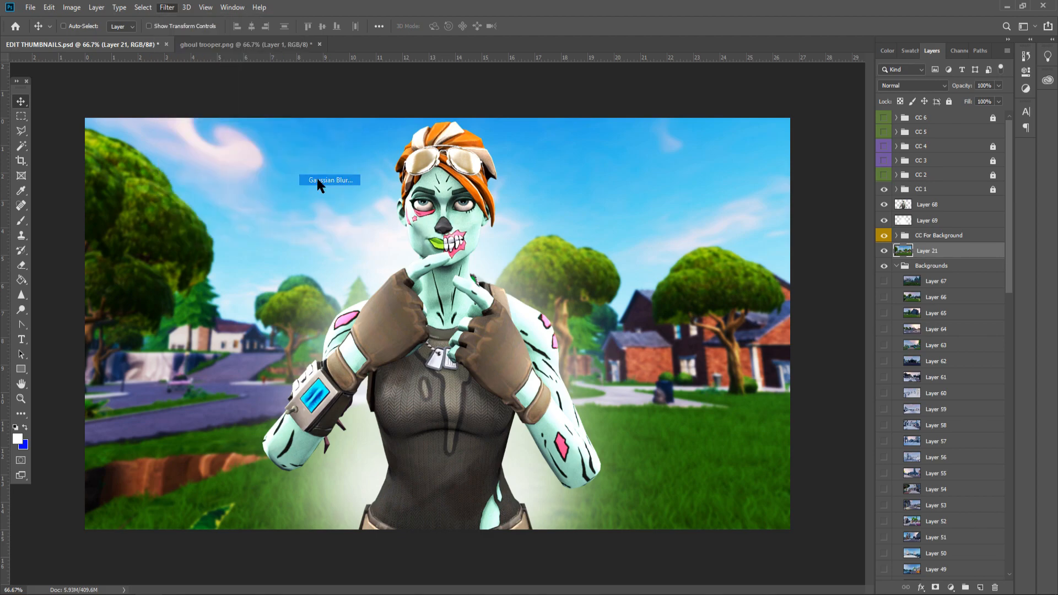
{"action": "left_click_drag", "start_coordinate": [687, 347], "coordinate": [687, 351]}
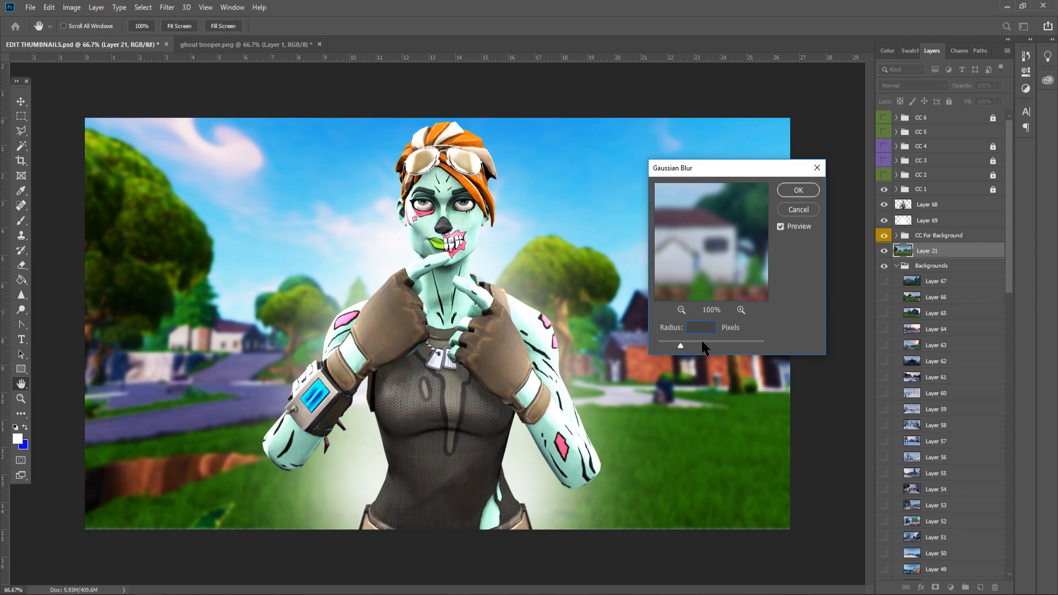
{"action": "type", "text": "3"}
{"action": "key", "text": "Return"}
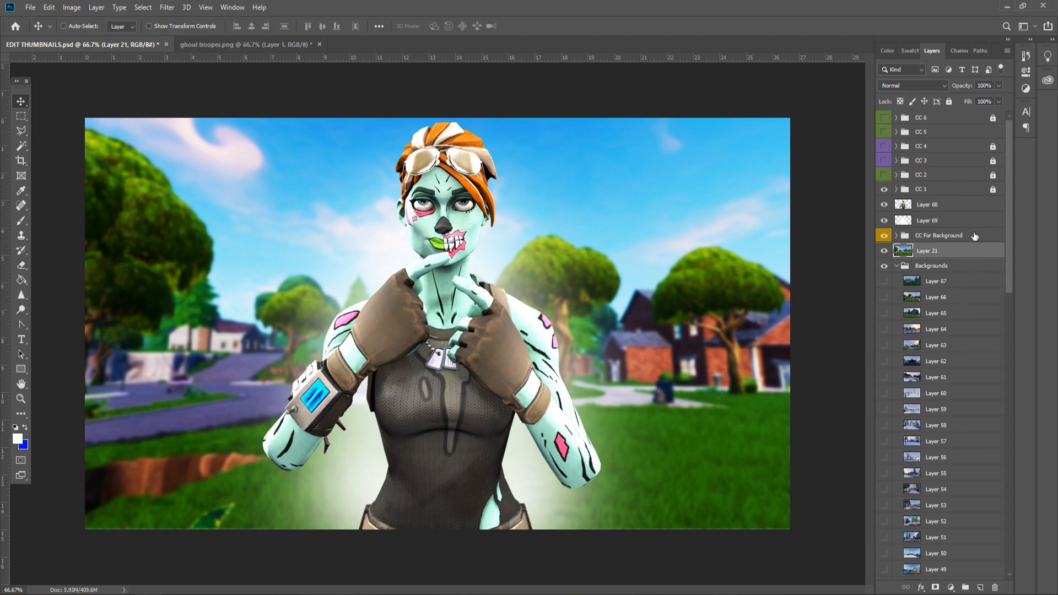
Add a Curves adjustment above Layer 21 with an S-shaped RGB curve that brightens highlights and darkens shadows.
{"action": "left_click", "coordinate": [949, 587]}
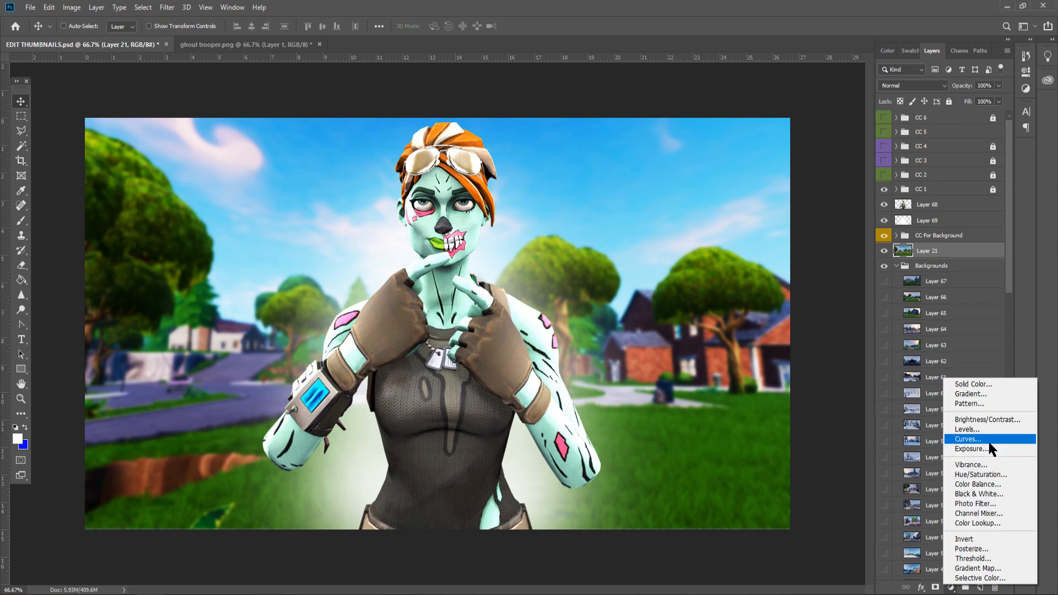
{"action": "left_click", "coordinate": [818, 590]}
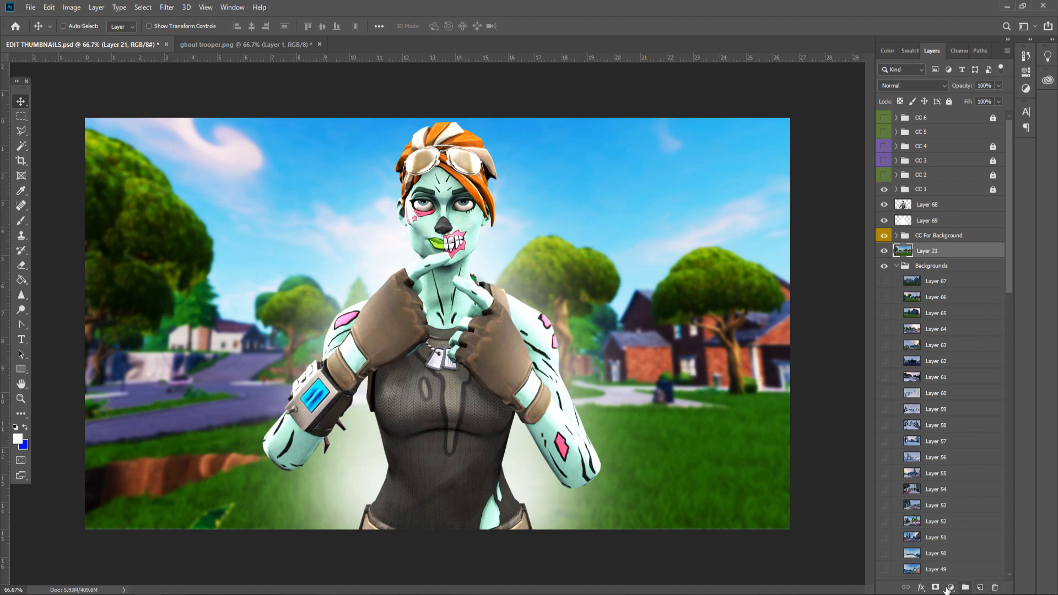
{"action": "left_click", "coordinate": [949, 589]}
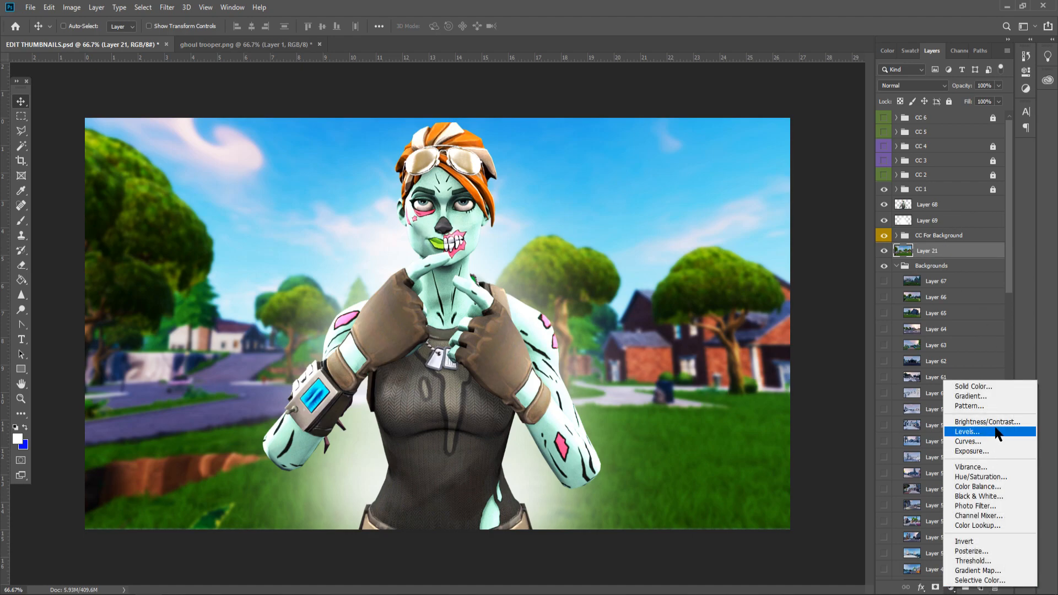
{"action": "left_click", "coordinate": [987, 442]}
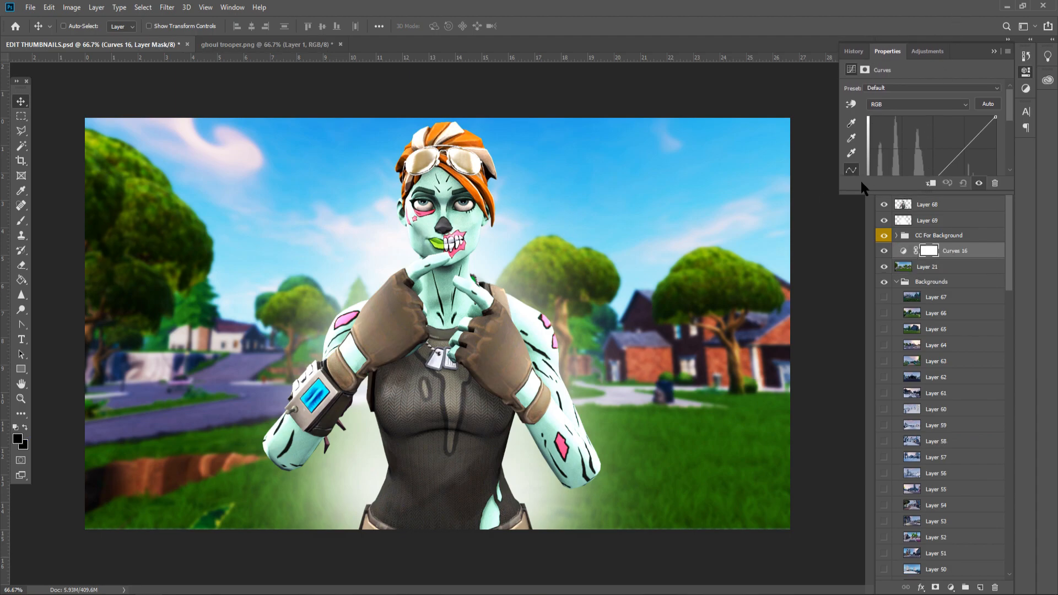
{"action": "left_click_drag", "start_coordinate": [863, 200], "coordinate": [863, 276]}
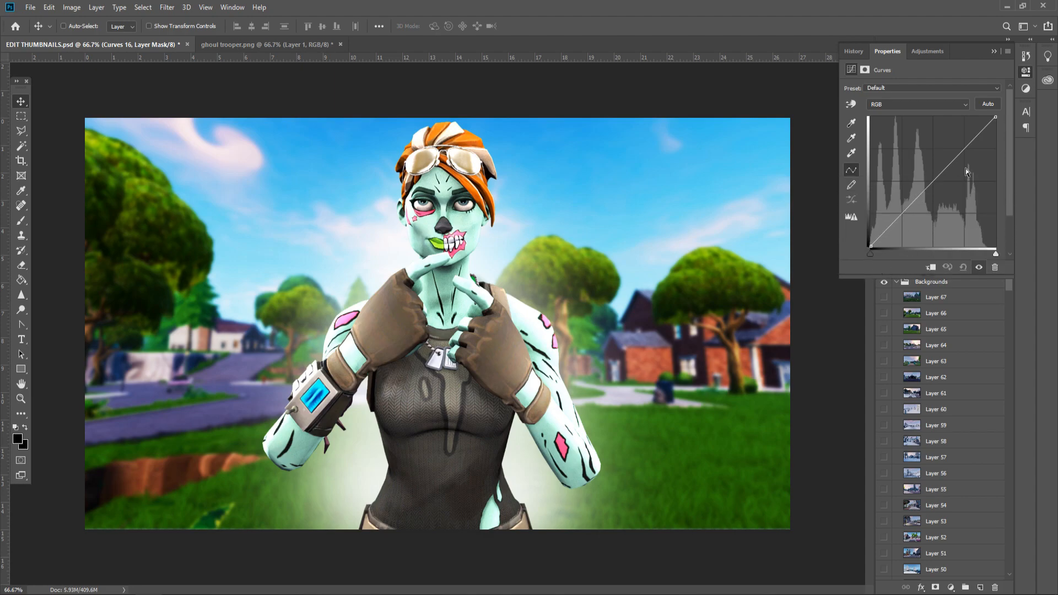
{"action": "left_click_drag", "start_coordinate": [974, 150], "coordinate": [966, 141]}
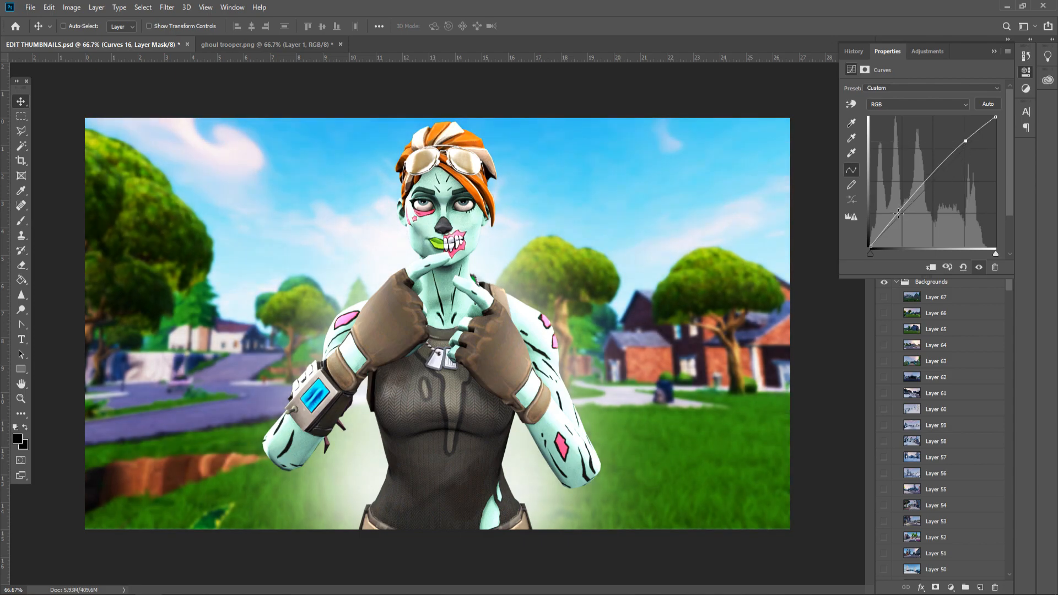
{"action": "left_click_drag", "start_coordinate": [899, 212], "coordinate": [910, 218]}
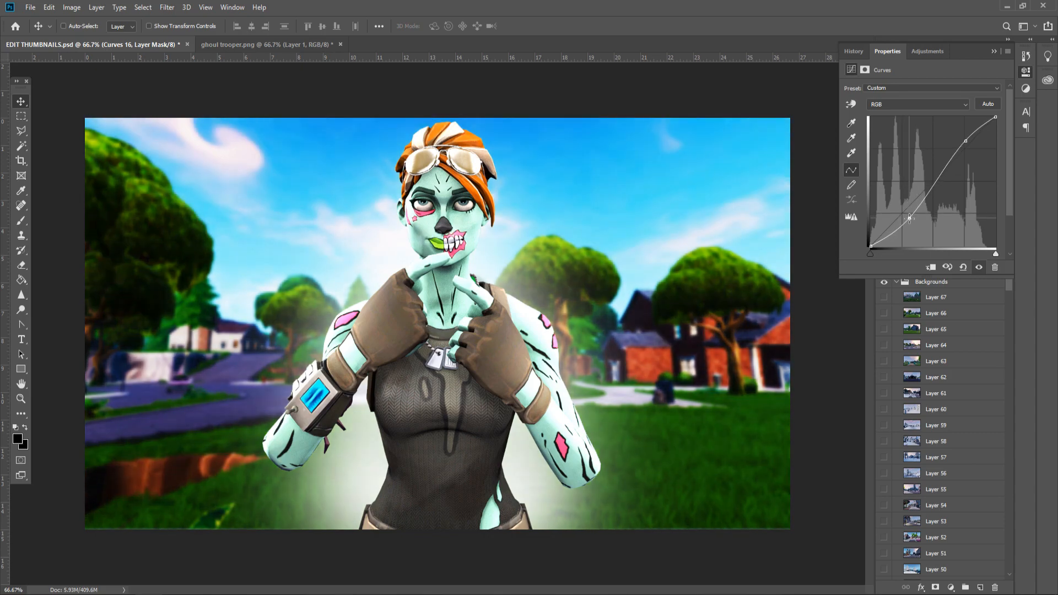
{"action": "left_click_drag", "start_coordinate": [966, 141], "coordinate": [963, 135]}
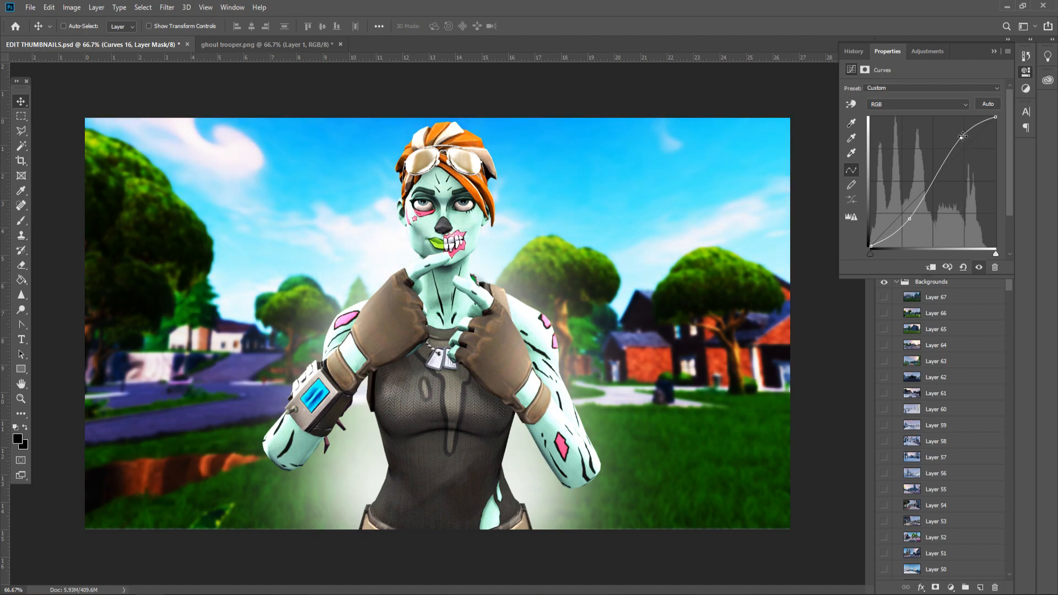
{"action": "left_click", "coordinate": [994, 50]}
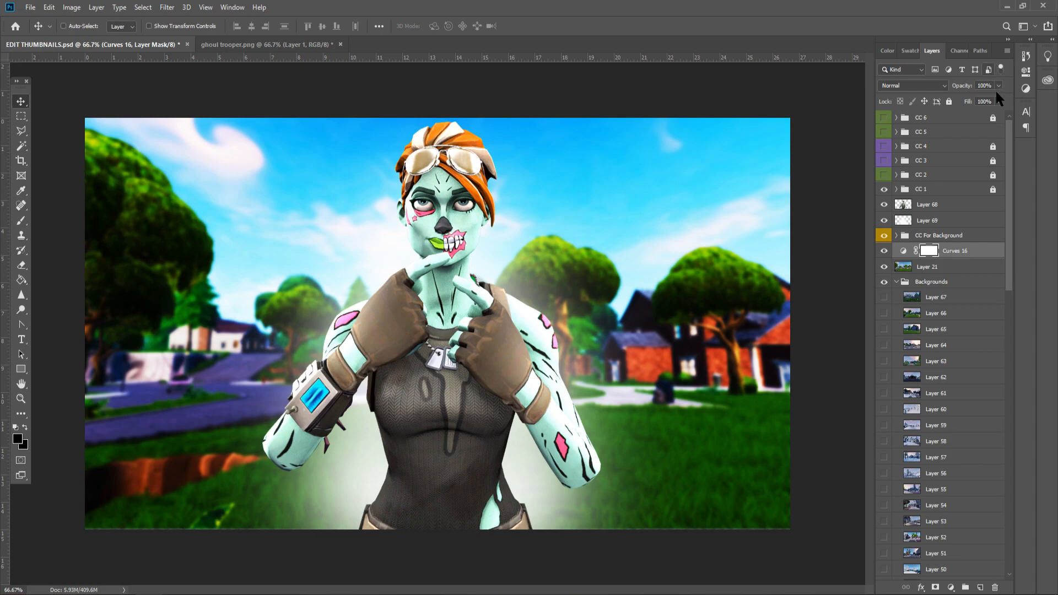
Add a Brightness/Contrast adjustment above the Curves layer with brightness 8 and contrast 4.
{"action": "left_click", "coordinate": [951, 588]}
{"action": "left_click", "coordinate": [975, 422]}
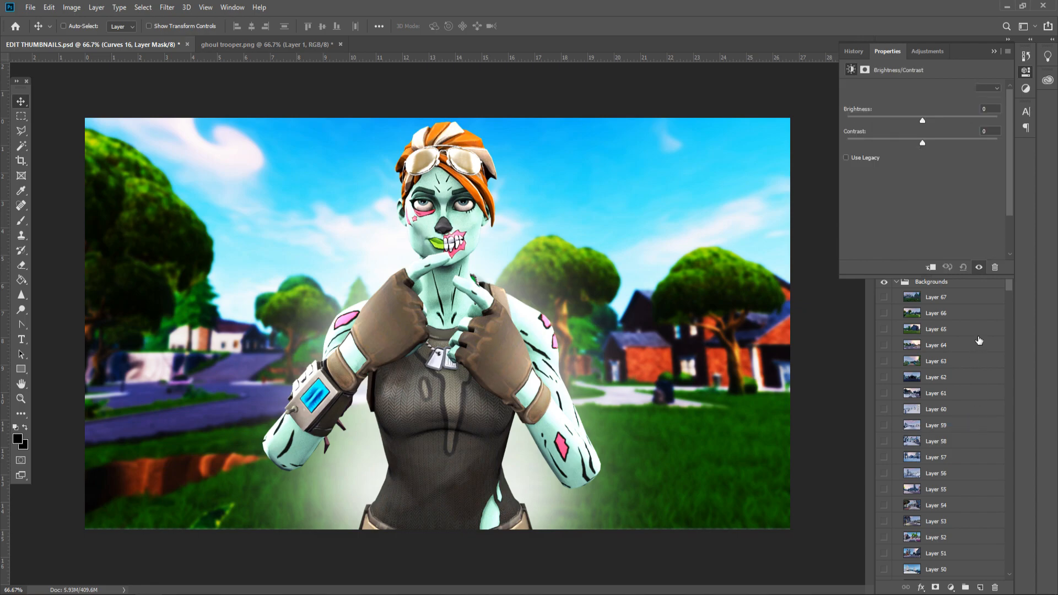
{"action": "left_click_drag", "start_coordinate": [922, 121], "coordinate": [925, 144]}
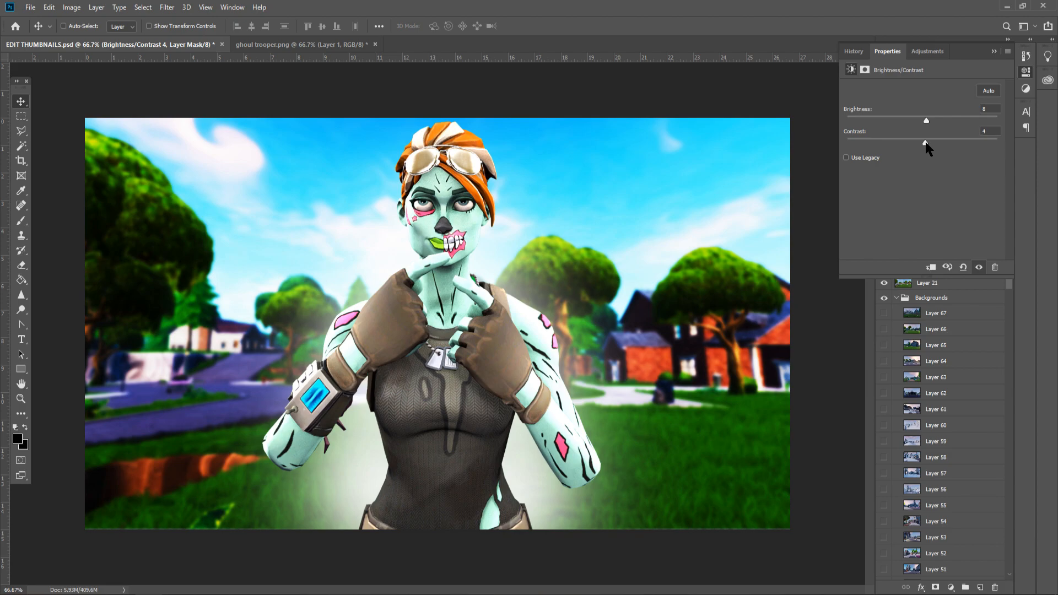
{"action": "left_click", "coordinate": [992, 50]}
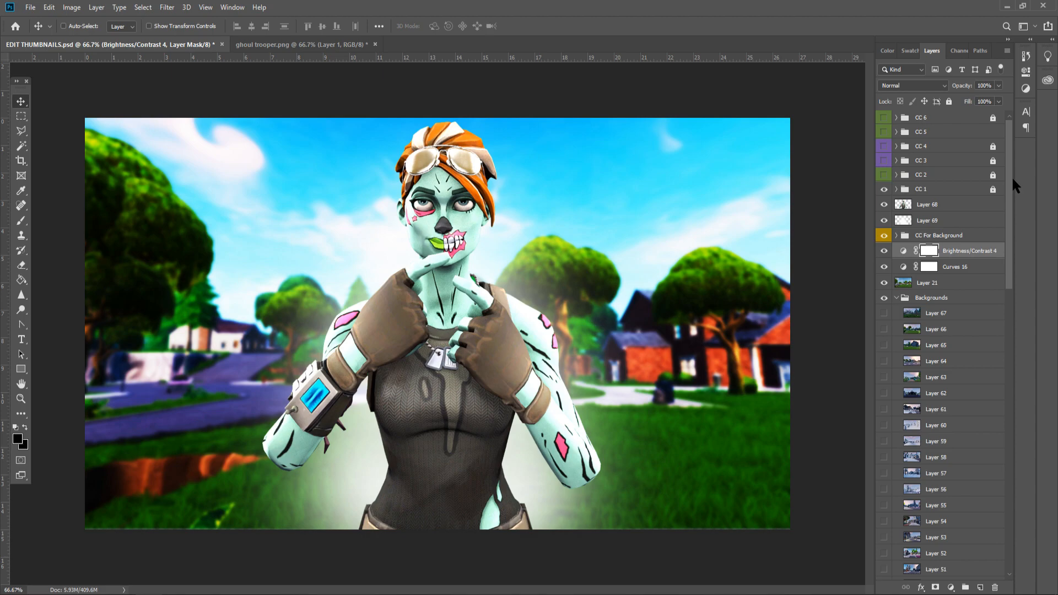
Add a Vibrance adjustment above the Brightness/Contrast layer with vibrance at about +16.
{"action": "left_click", "coordinate": [950, 588]}
{"action": "left_click", "coordinate": [972, 467]}
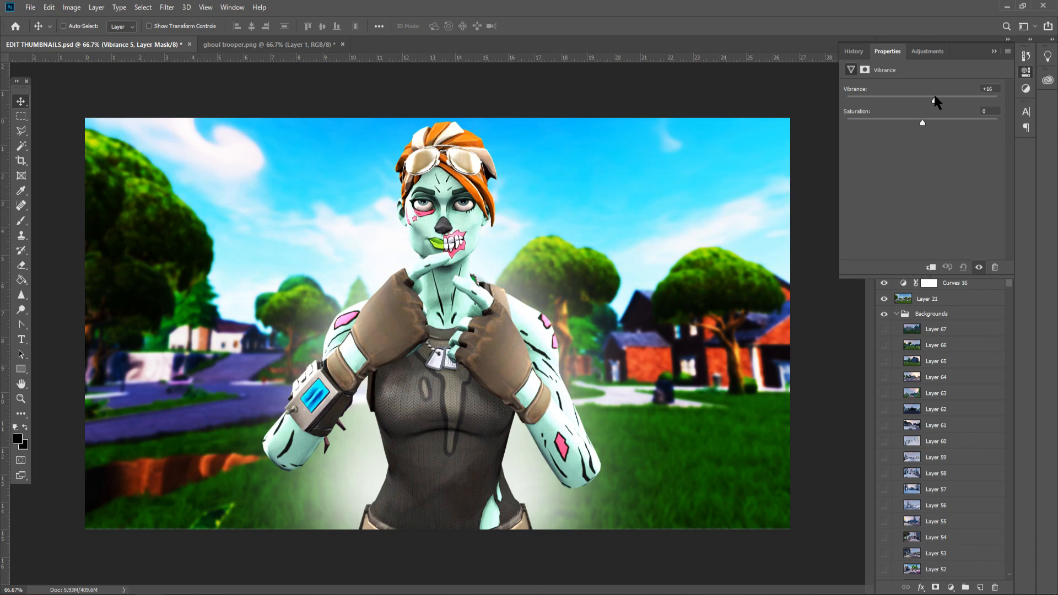
{"action": "left_click_drag", "start_coordinate": [932, 97], "coordinate": [931, 98]}
{"action": "left_click", "coordinate": [995, 51]}
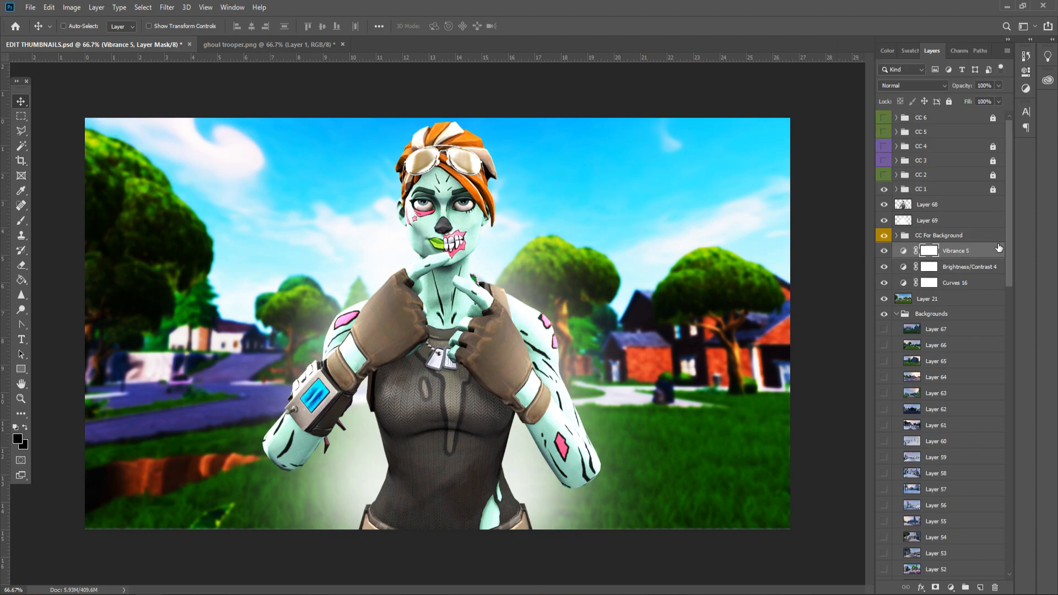
Select the character's layer, Layer 68, and collapse the Backgrounds group.
{"action": "left_click", "coordinate": [950, 588]}
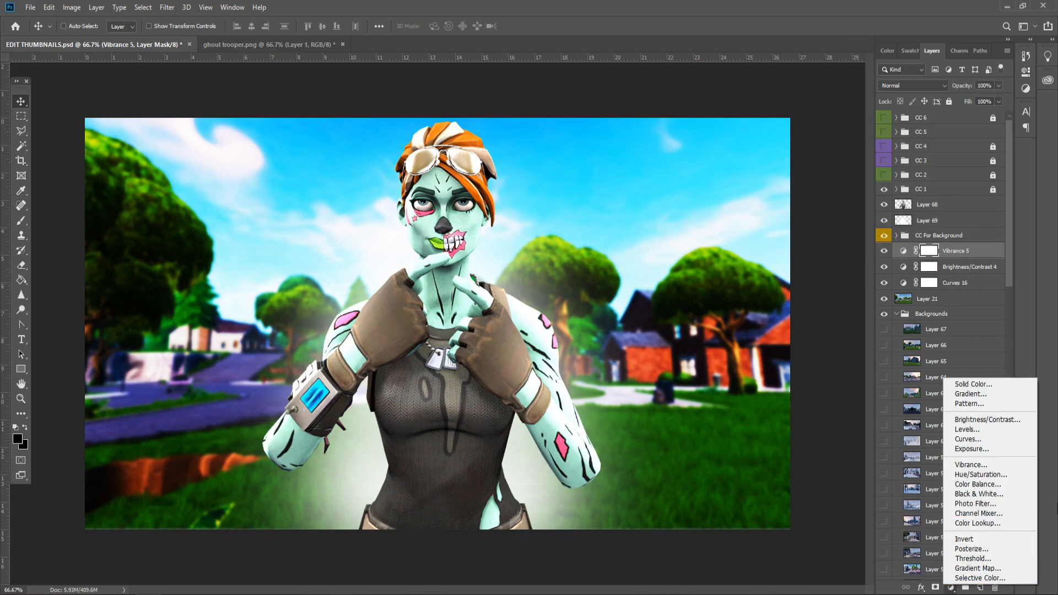
{"action": "left_click", "coordinate": [1040, 365]}
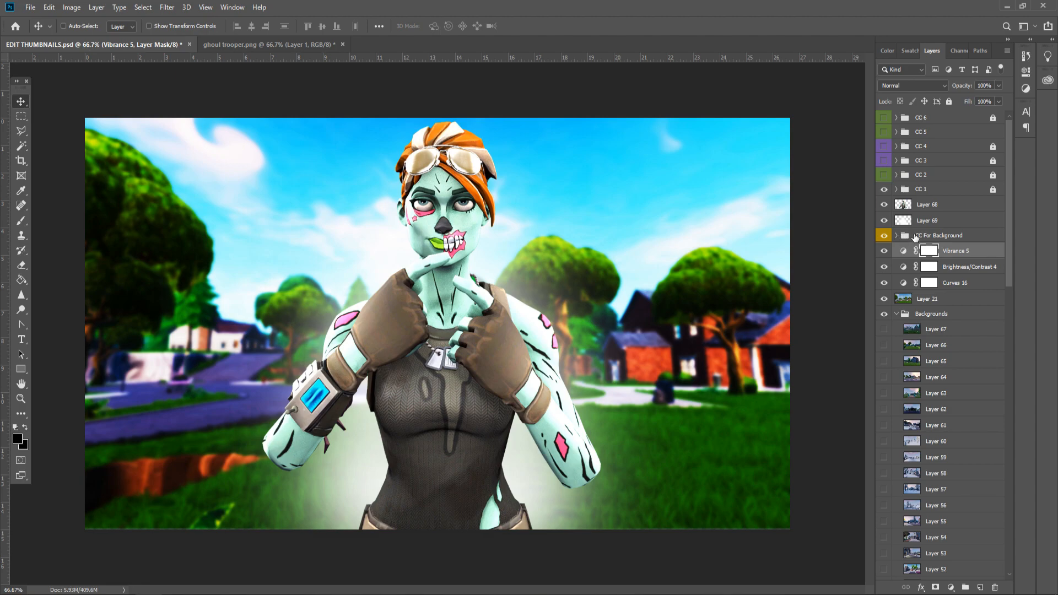
{"action": "left_click", "coordinate": [980, 212]}
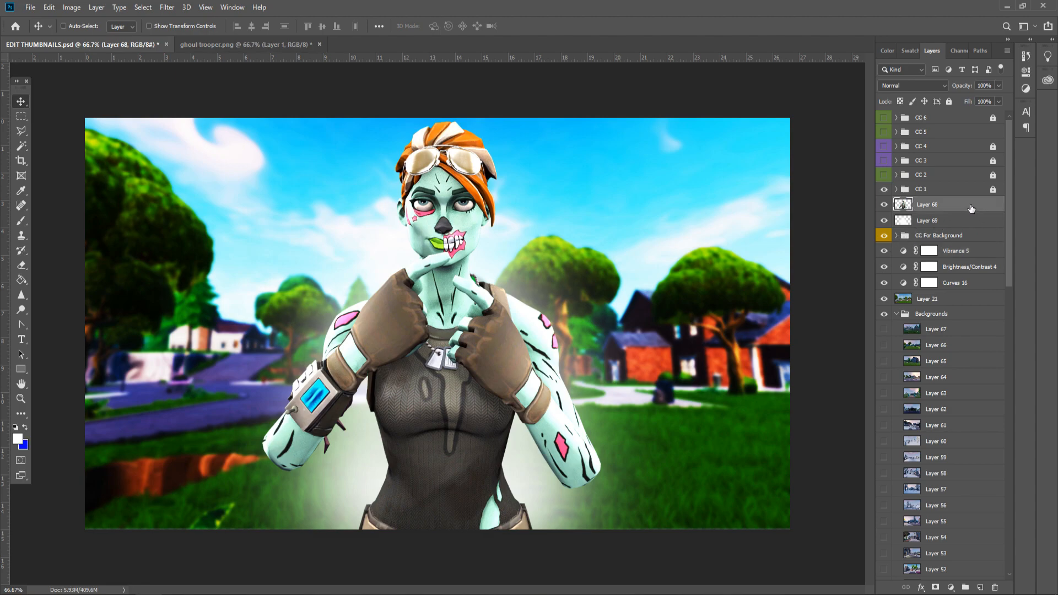
{"action": "left_click", "coordinate": [896, 314]}
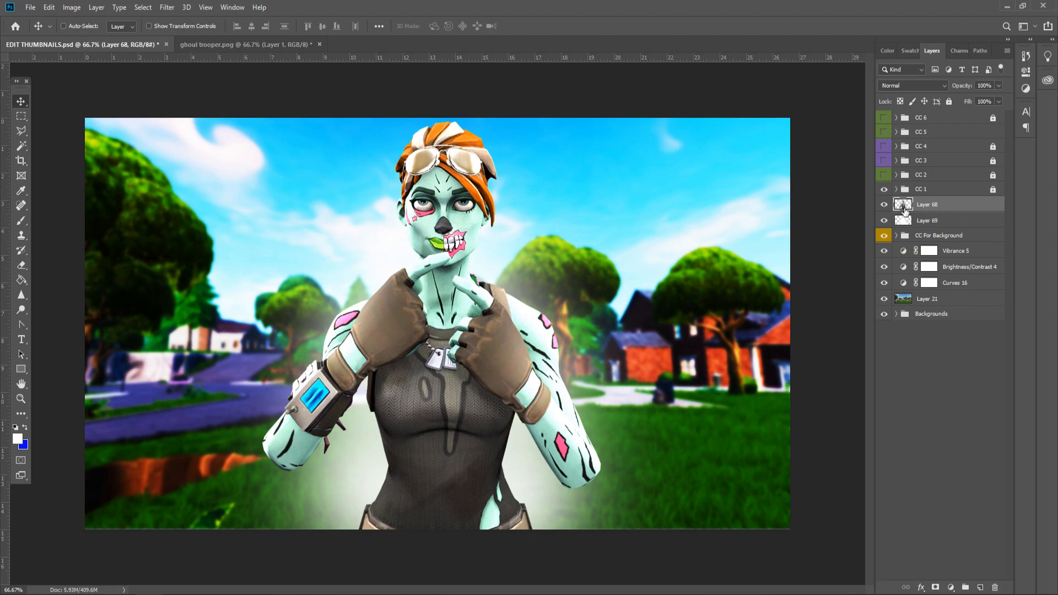
Enable a white Inner Glow layer style on Layer 68 and toggle it off and on to compare the character's edges.
{"action": "double_click", "coordinate": [941, 205]}
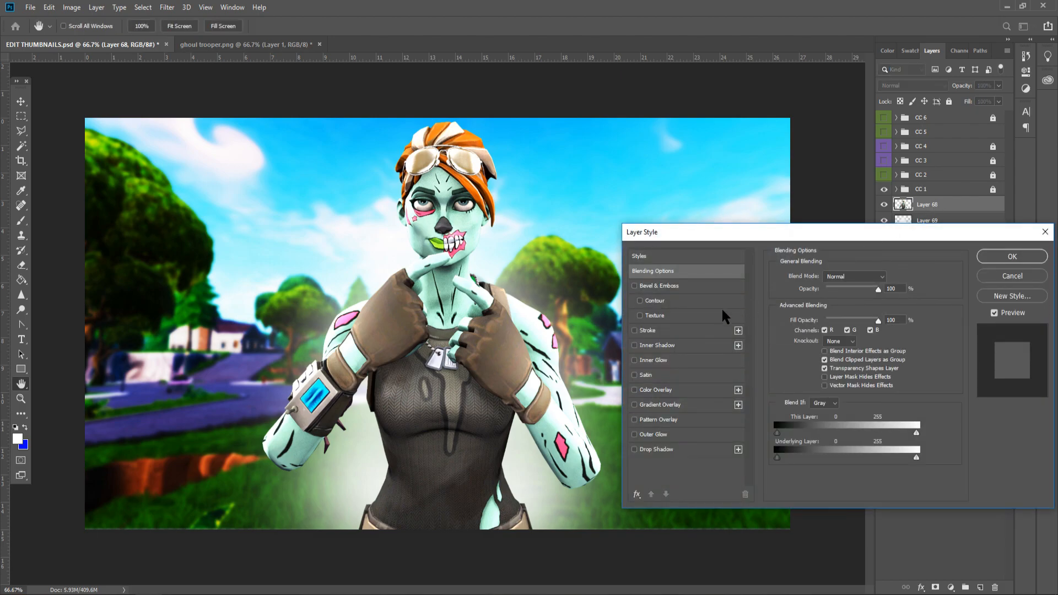
{"action": "left_click", "coordinate": [657, 360]}
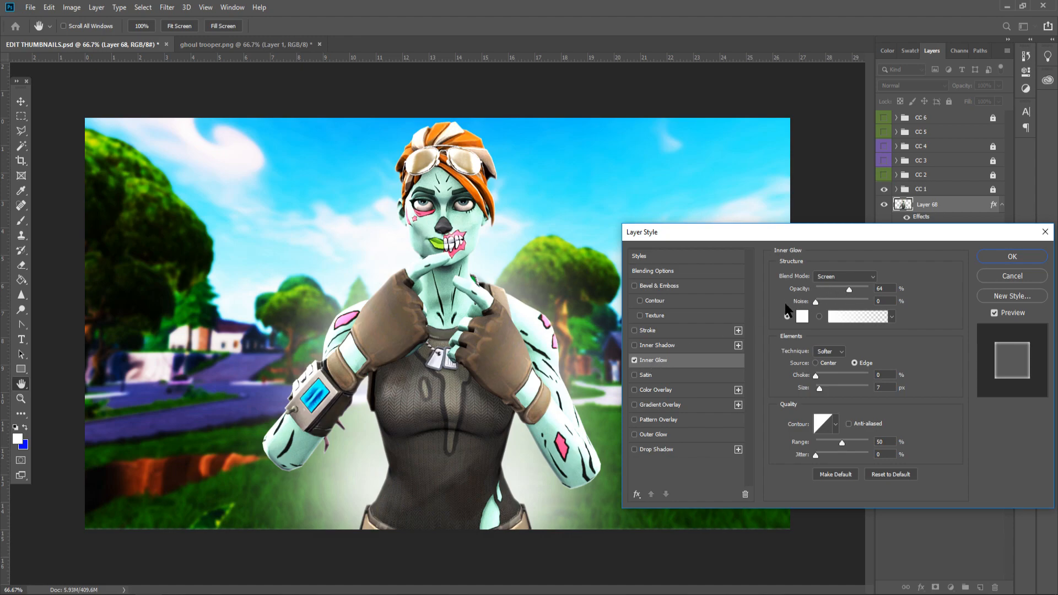
{"action": "left_click", "coordinate": [633, 359]}
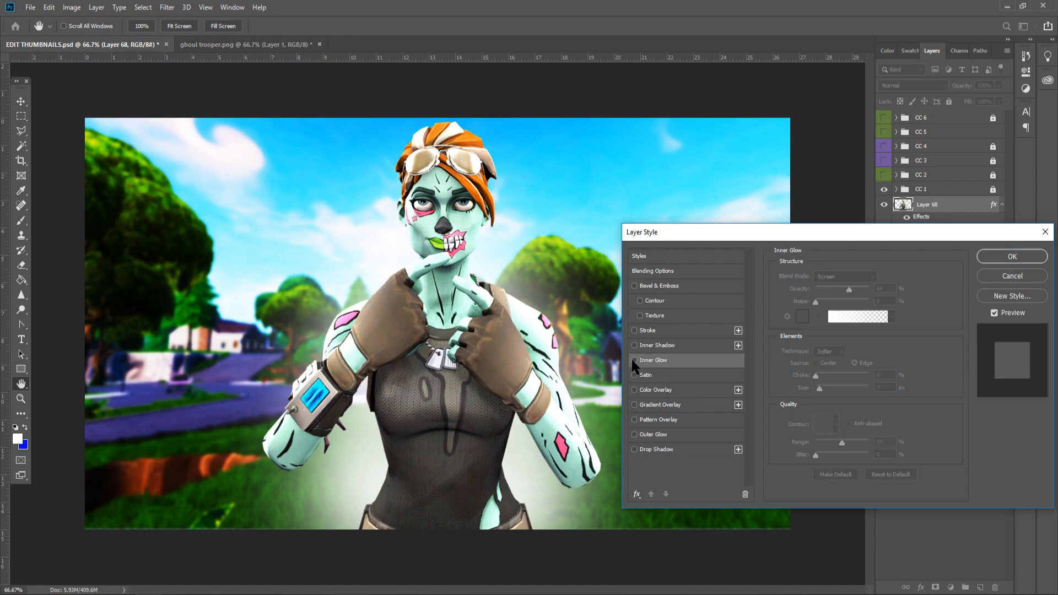
{"action": "left_click", "coordinate": [633, 360]}
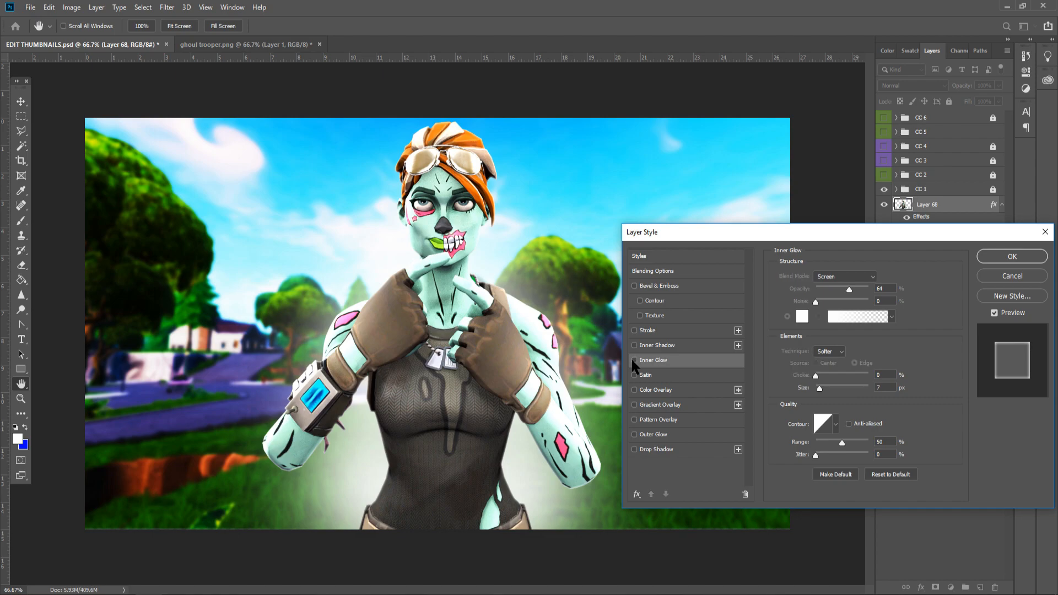
{"action": "left_click", "coordinate": [634, 360]}
{"action": "left_click", "coordinate": [634, 359]}
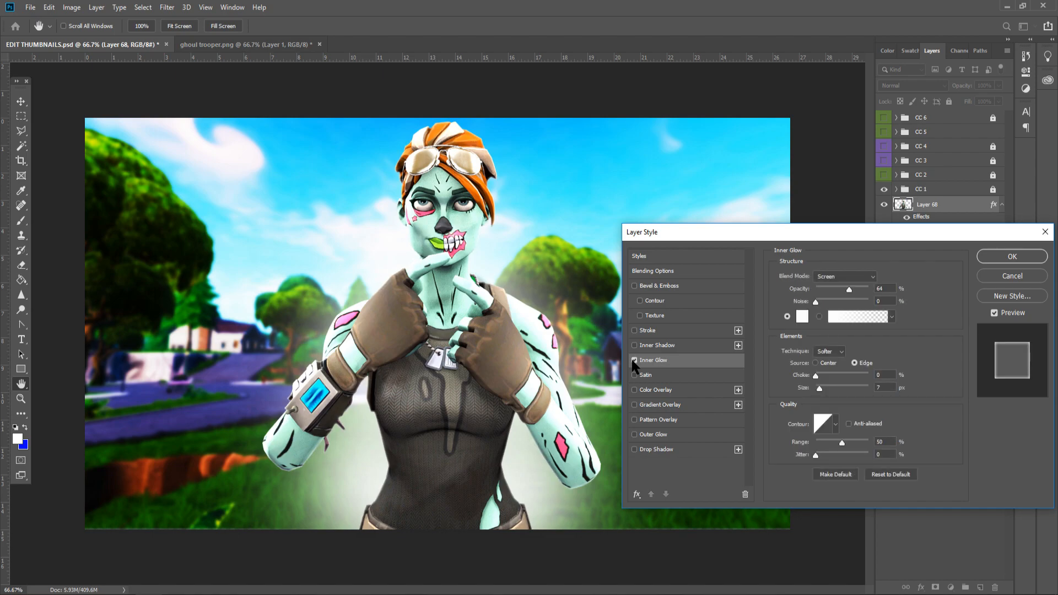
{"action": "left_click", "coordinate": [632, 359]}
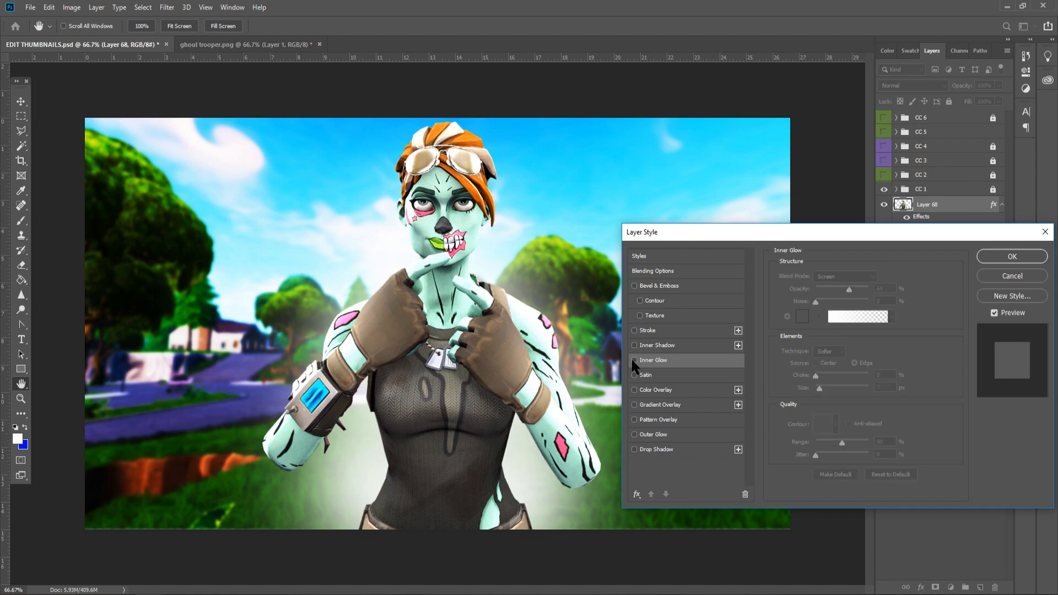
{"action": "left_click", "coordinate": [633, 359]}
{"action": "left_click", "coordinate": [634, 360]}
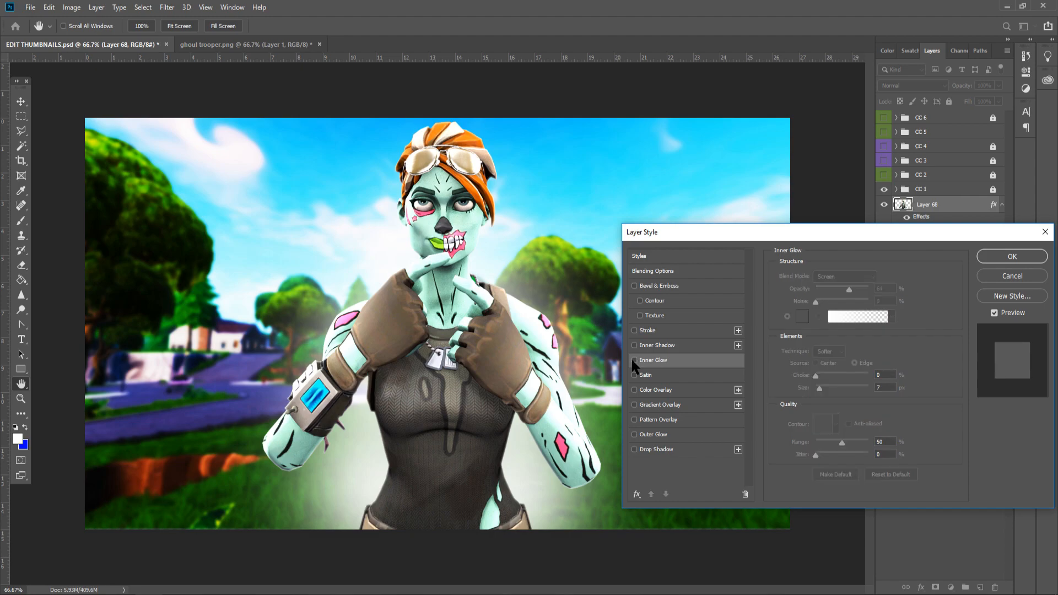
{"action": "left_click", "coordinate": [634, 360]}
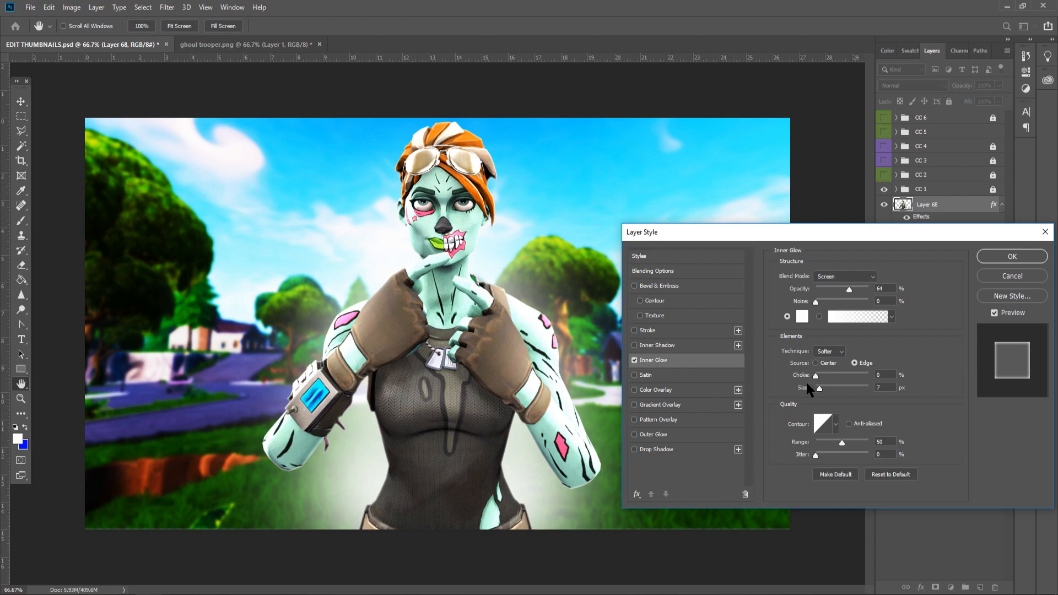
Set the Inner Glow size to 10 px and apply the layer style to Layer 68.
{"action": "left_click_drag", "start_coordinate": [819, 389], "coordinate": [823, 390]}
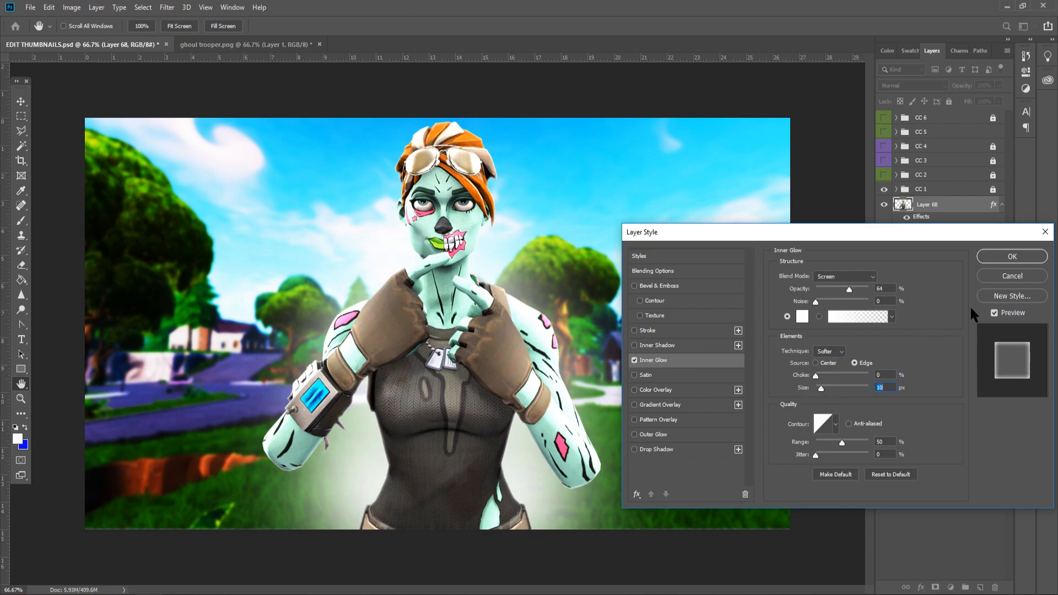
{"action": "left_click", "coordinate": [1014, 256]}
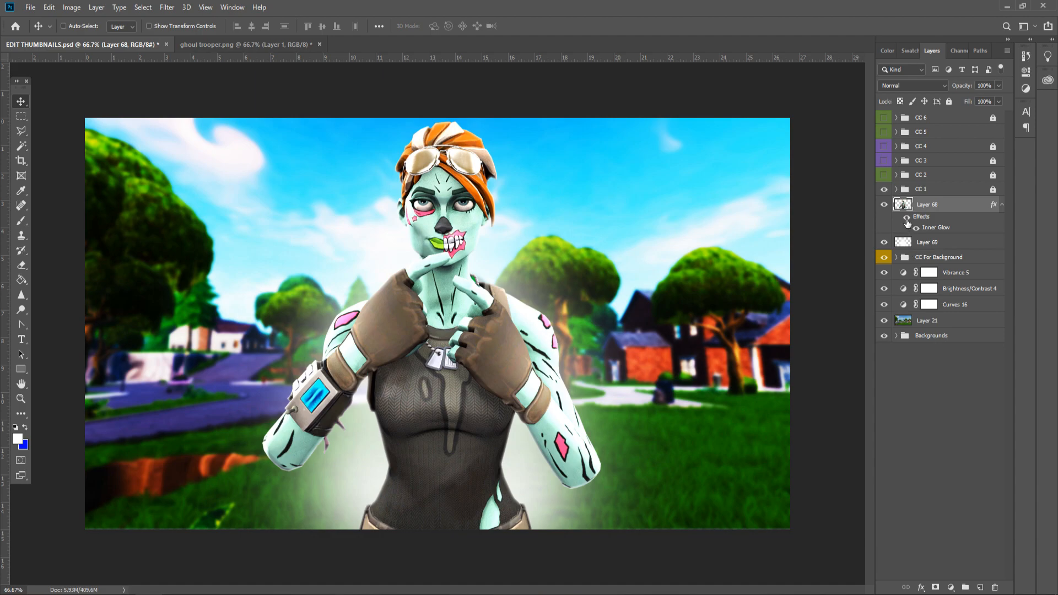
Hide the CC 1 group, preview the other color-correction groups up to CC 6, and leave only CC 4 visible.
{"action": "left_click", "coordinate": [885, 189]}
{"action": "left_click", "coordinate": [884, 176]}
{"action": "left_click", "coordinate": [884, 176]}
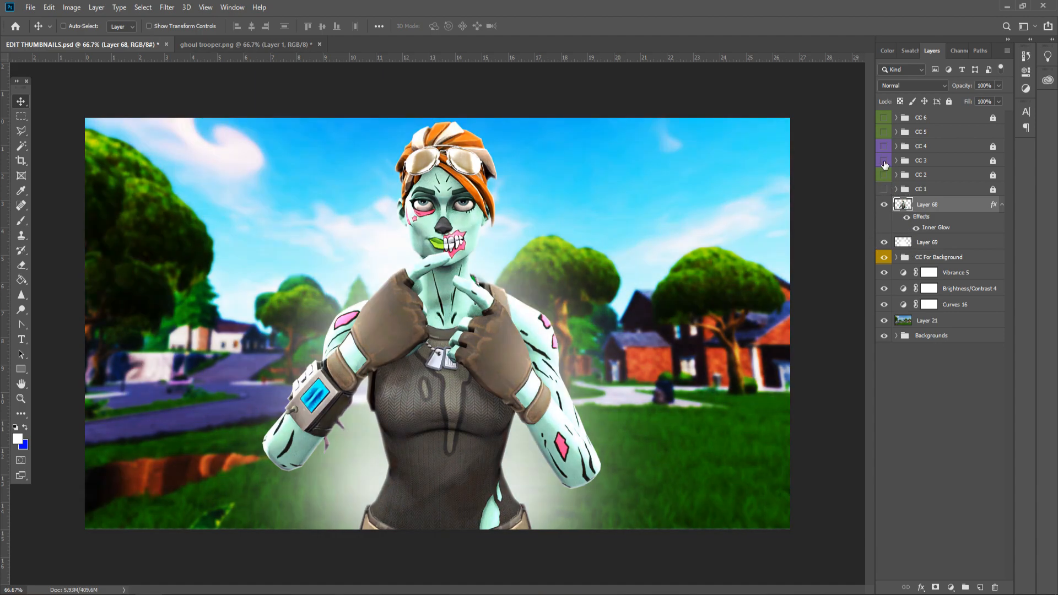
{"action": "left_click", "coordinate": [884, 161]}
{"action": "left_click", "coordinate": [884, 147]}
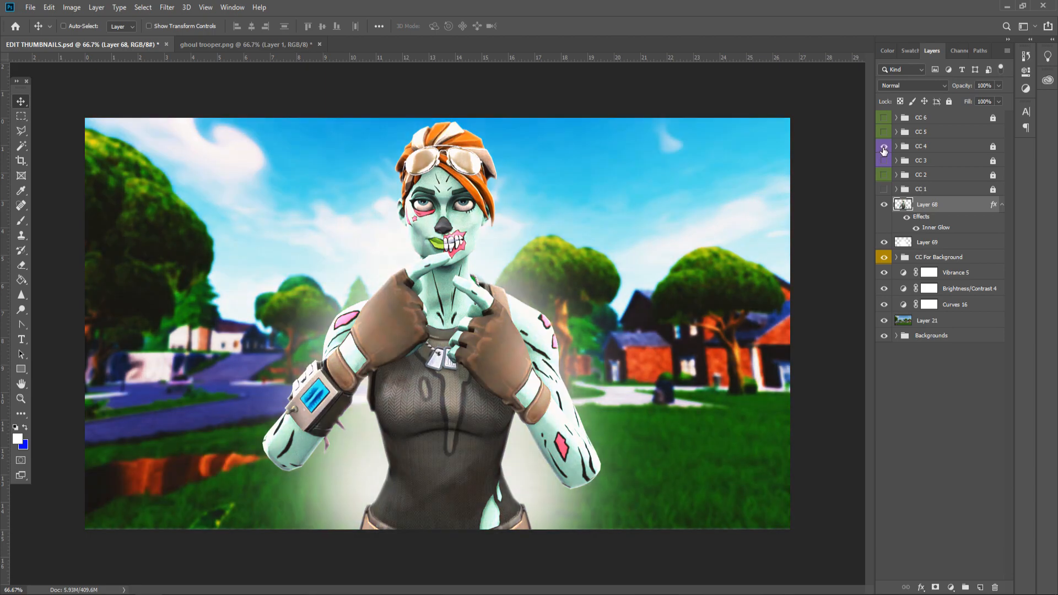
{"action": "left_click", "coordinate": [883, 147]}
{"action": "left_click", "coordinate": [884, 133]}
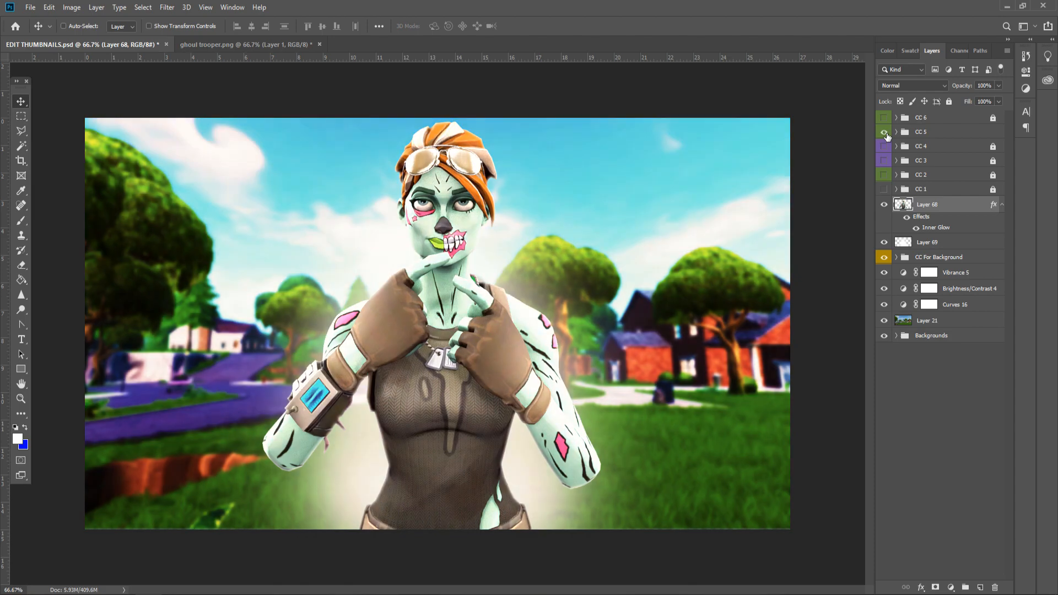
{"action": "left_click", "coordinate": [883, 132]}
{"action": "left_click", "coordinate": [884, 118]}
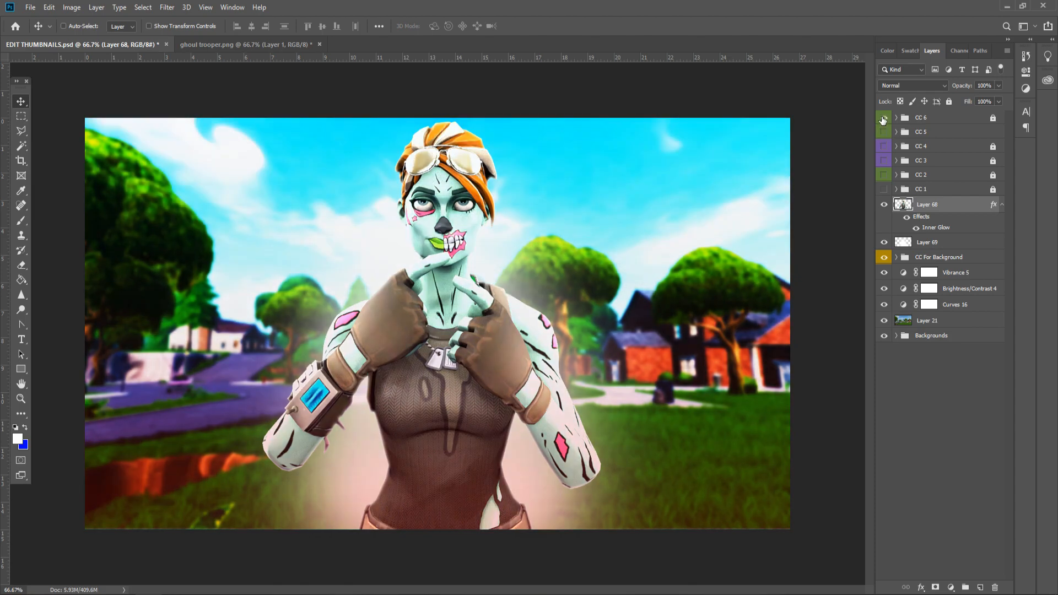
{"action": "left_click", "coordinate": [884, 118]}
{"action": "left_click", "coordinate": [884, 147]}
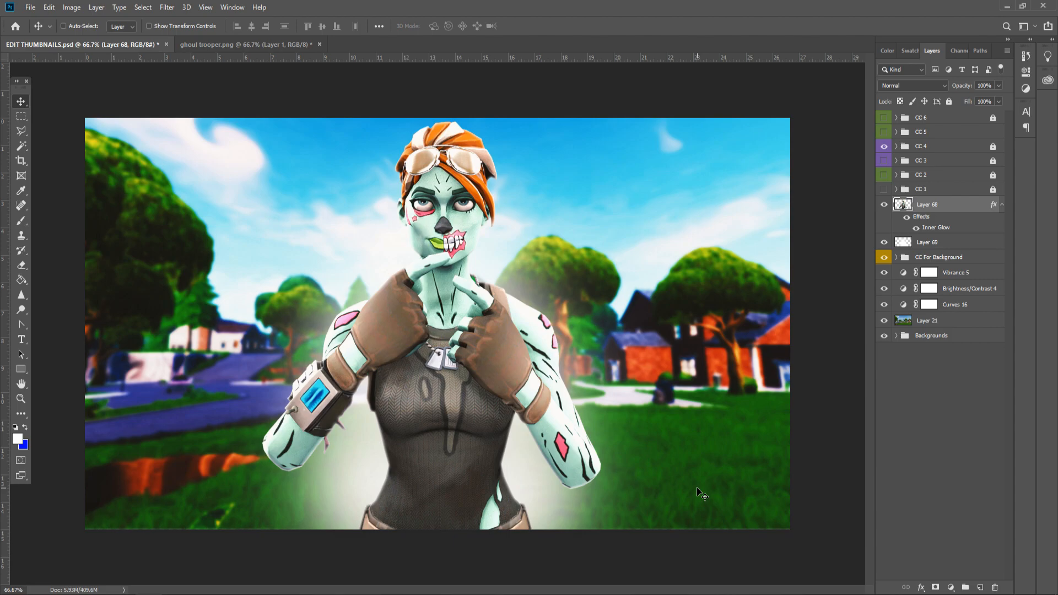
Slightly adjust the lower edge of the background image on Layer 21 with Free Transform.
{"action": "left_click", "coordinate": [963, 320]}
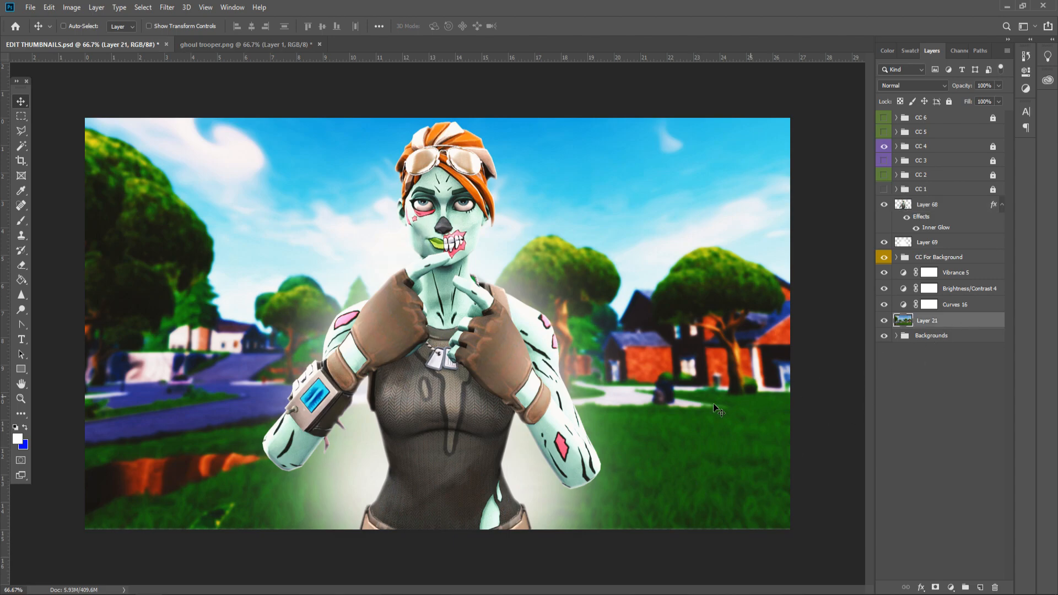
{"action": "key", "text": "ctrl+t"}
{"action": "left_click_drag", "start_coordinate": [431, 538], "coordinate": [431, 539]}
{"action": "key", "text": "Return"}
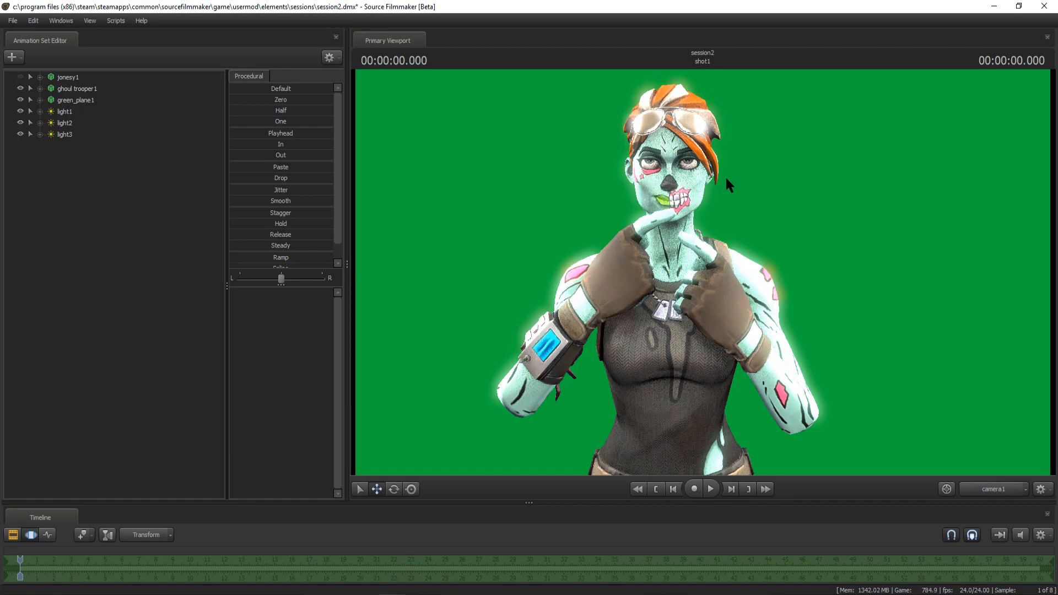
Switch to Source Filmmaker, expand the Unknown bone group of ghoul trooper1, and select upperarm_twist_02_r.
{"action": "left_click", "coordinate": [90, 101]}
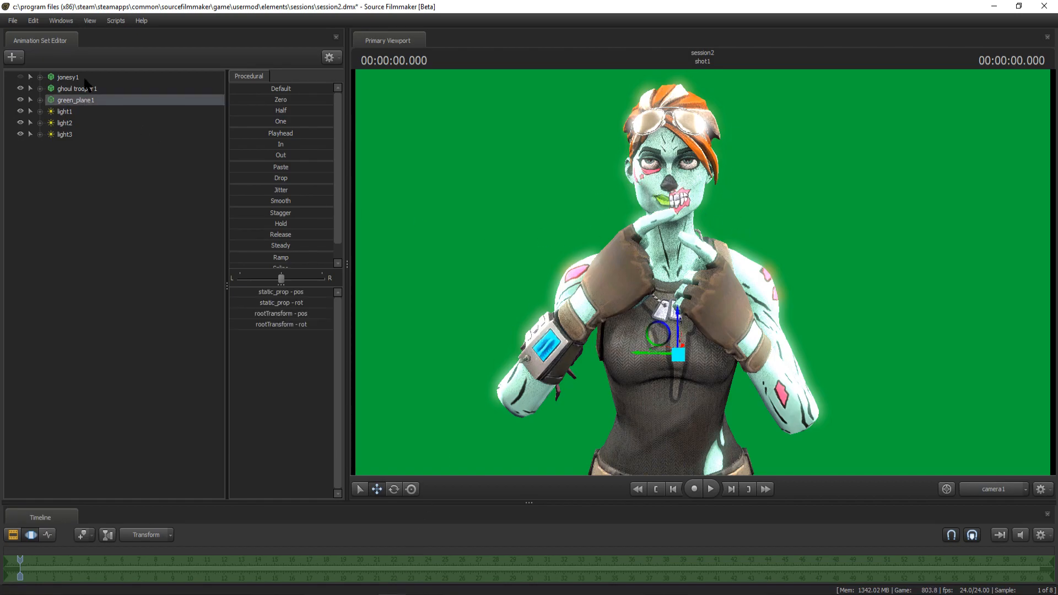
{"action": "left_click", "coordinate": [87, 79]}
{"action": "left_click", "coordinate": [40, 88]}
{"action": "left_click", "coordinate": [99, 111]}
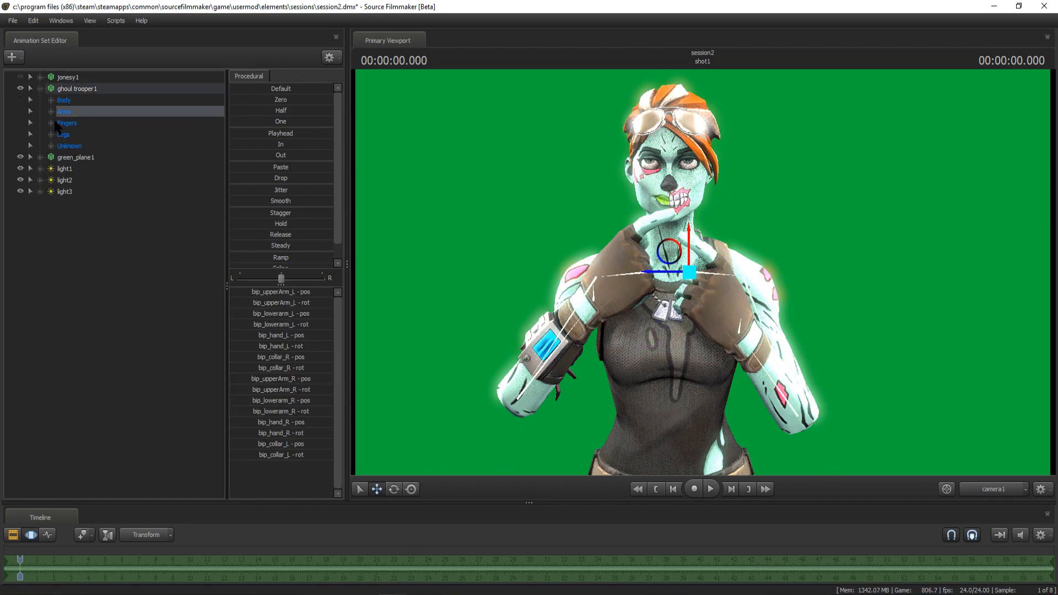
{"action": "left_click", "coordinate": [70, 145]}
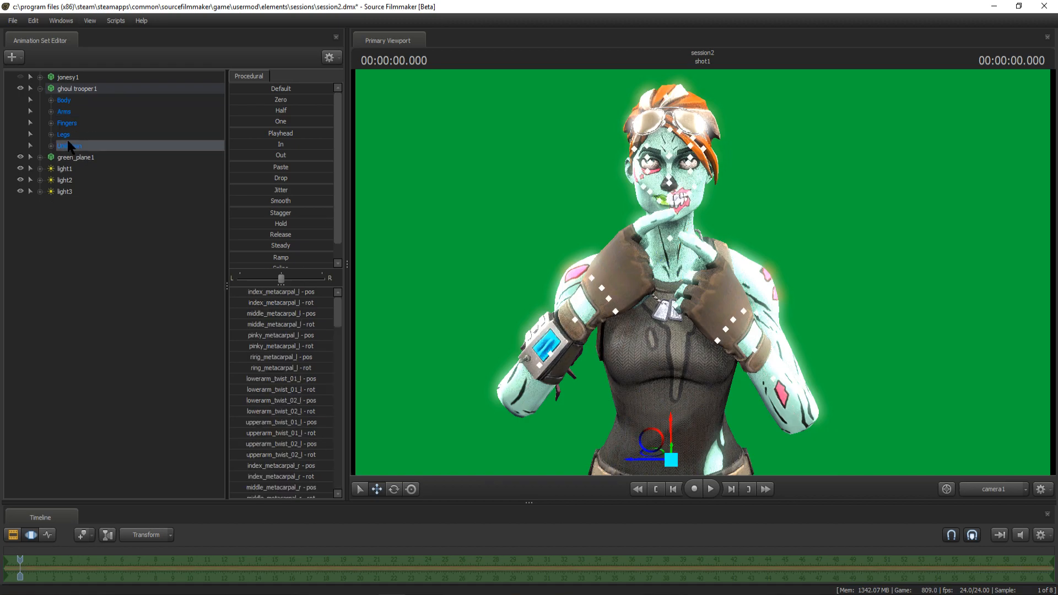
{"action": "double_click", "coordinate": [60, 147]}
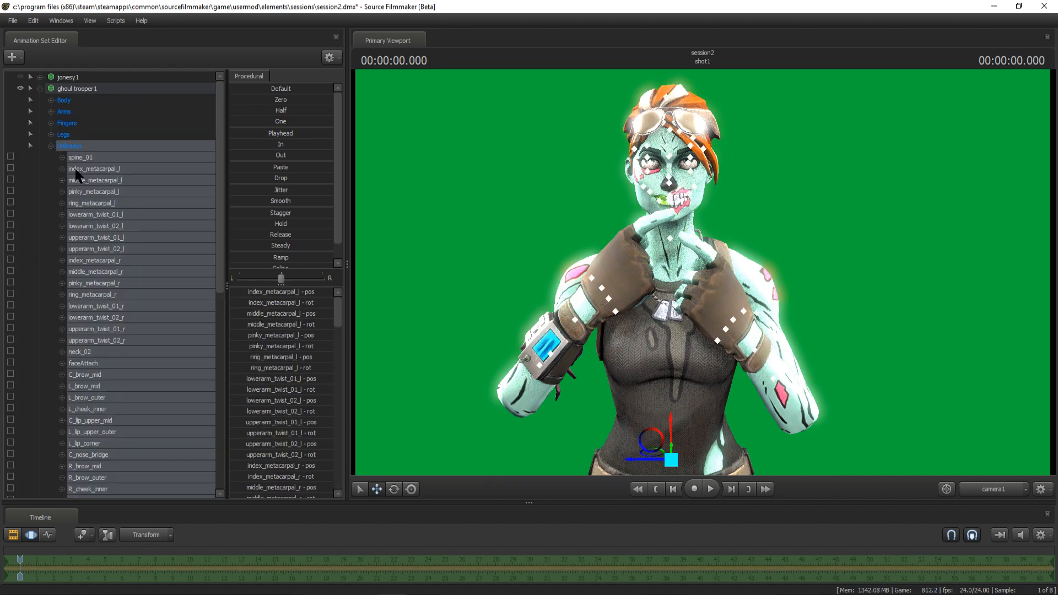
{"action": "left_click", "coordinate": [121, 340]}
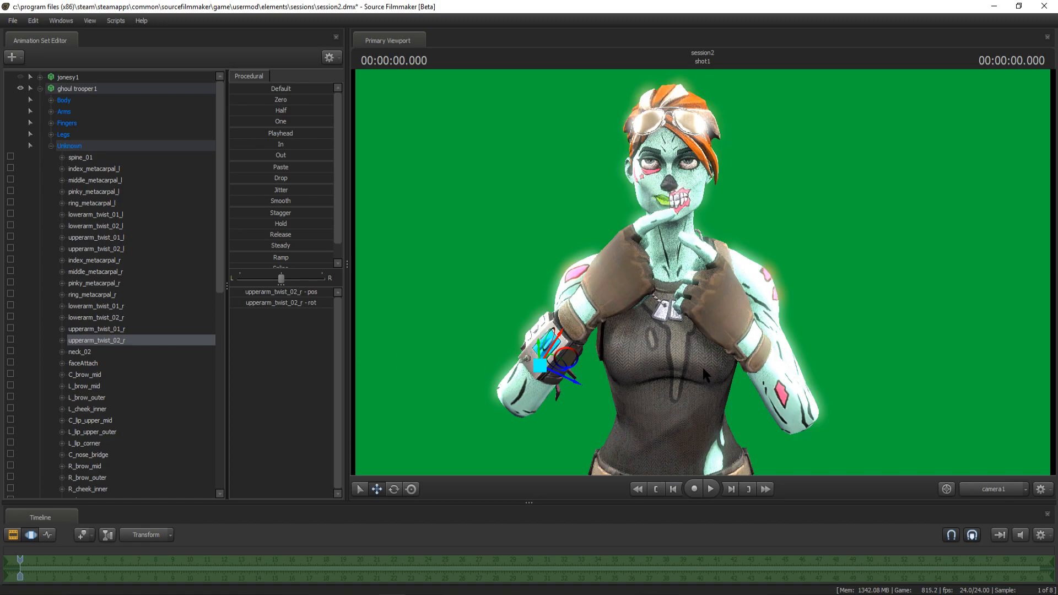
Rotate the upperarm_twist_02_r bone slightly with the Rotate tool.
{"action": "key", "text": "s"}
{"action": "left_click_drag", "start_coordinate": [697, 356], "coordinate": [656, 341]}
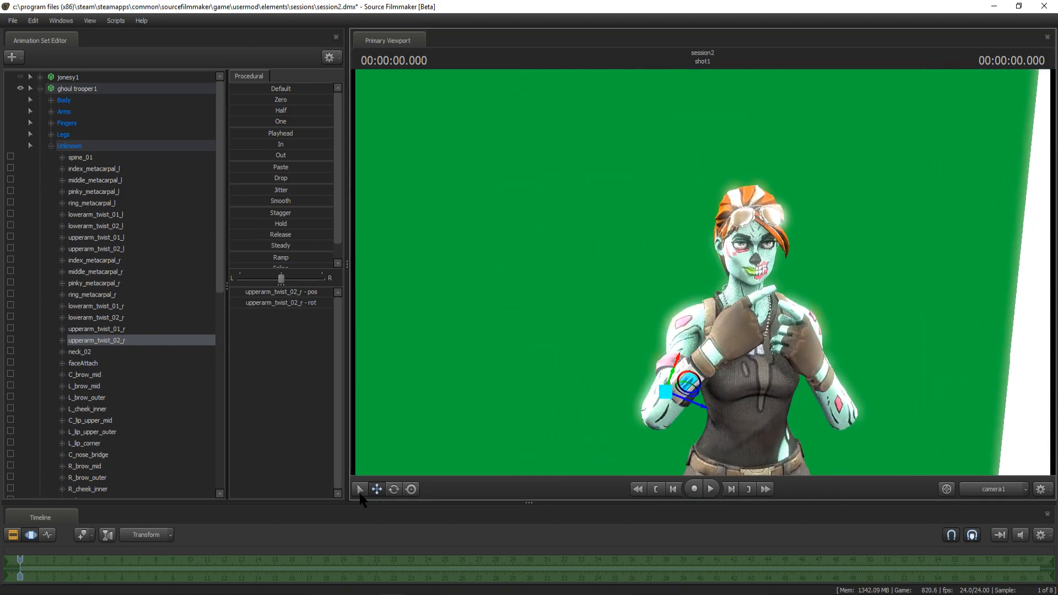
{"action": "left_click", "coordinate": [394, 489]}
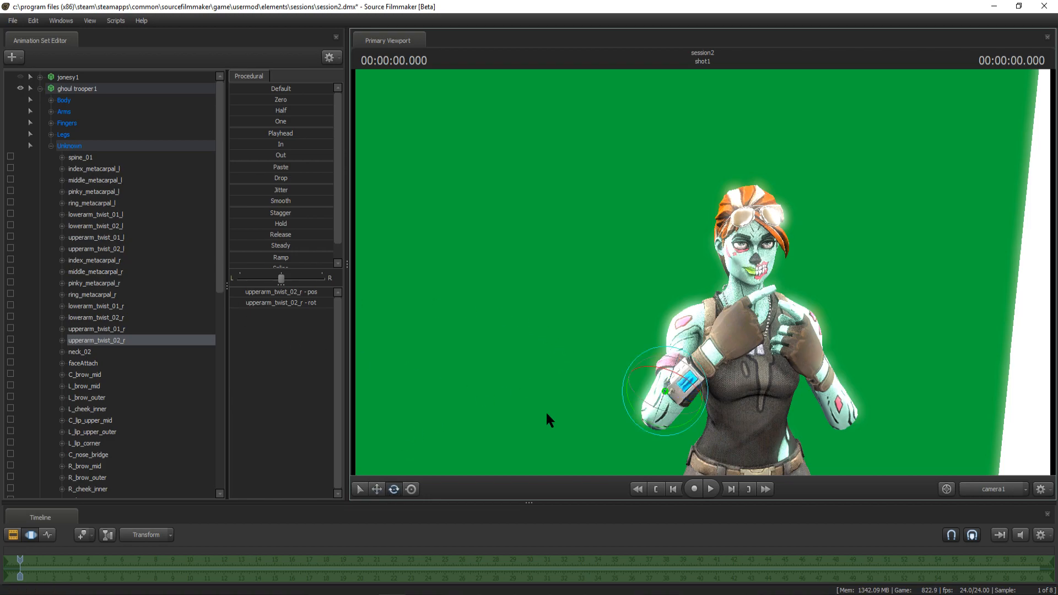
{"action": "mouse_move", "coordinate": [649, 367]}
{"action": "left_mouse_down"}
{"action": "mouse_move", "coordinate": [663, 372]}
{"action": "mouse_move", "coordinate": [656, 366]}
{"action": "left_mouse_up"}
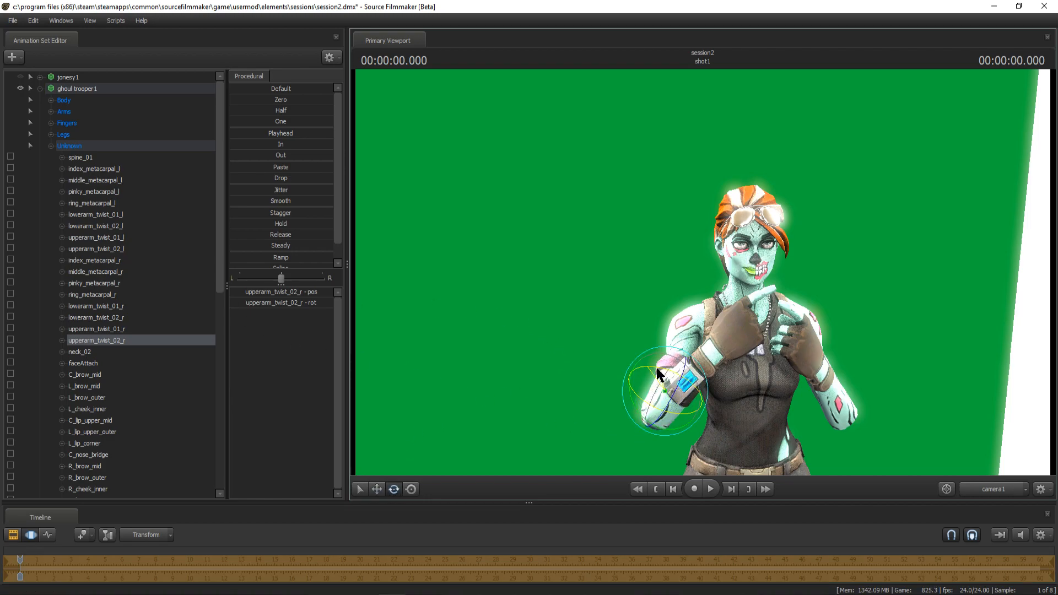
Select bip_collar_R in the Arms group of ghoul trooper1 and rotate it to lower the arm slightly.
{"action": "left_click", "coordinate": [50, 146]}
{"action": "left_click", "coordinate": [51, 112]}
{"action": "left_click", "coordinate": [92, 170]}
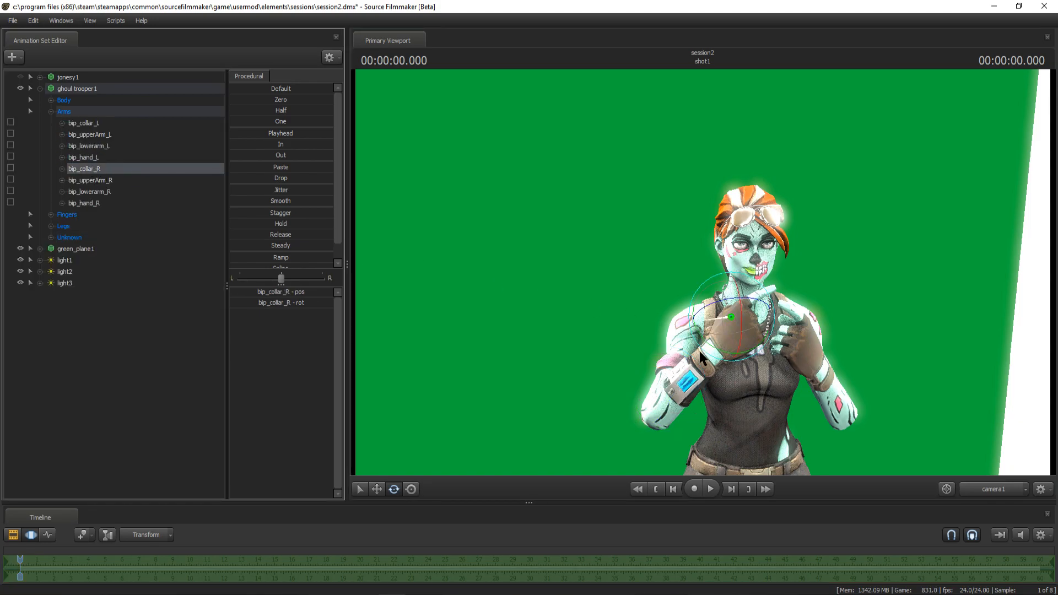
{"action": "left_click_drag", "start_coordinate": [735, 328], "coordinate": [723, 308]}
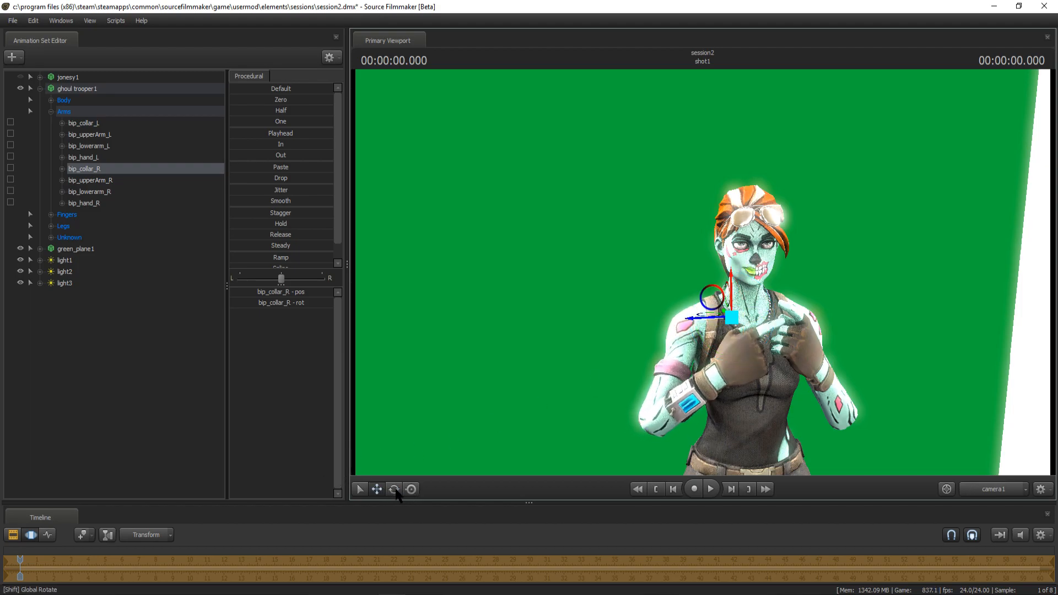
Compare the Move and Rotate manipulators on the bip_collar_R bone.
{"action": "left_click", "coordinate": [377, 489]}
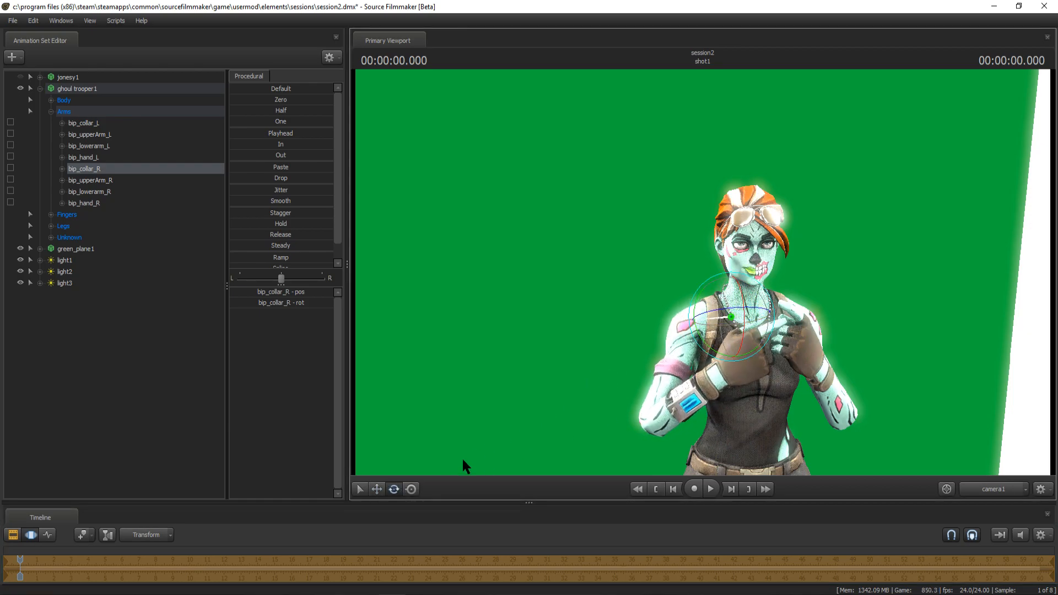
{"action": "left_click", "coordinate": [390, 493]}
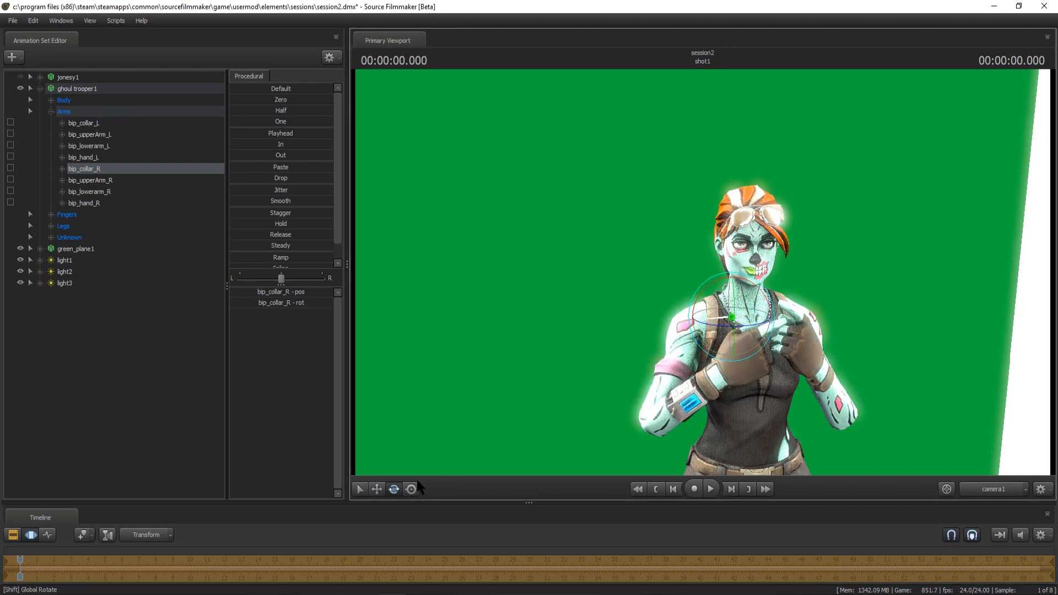
{"action": "left_click", "coordinate": [377, 489]}
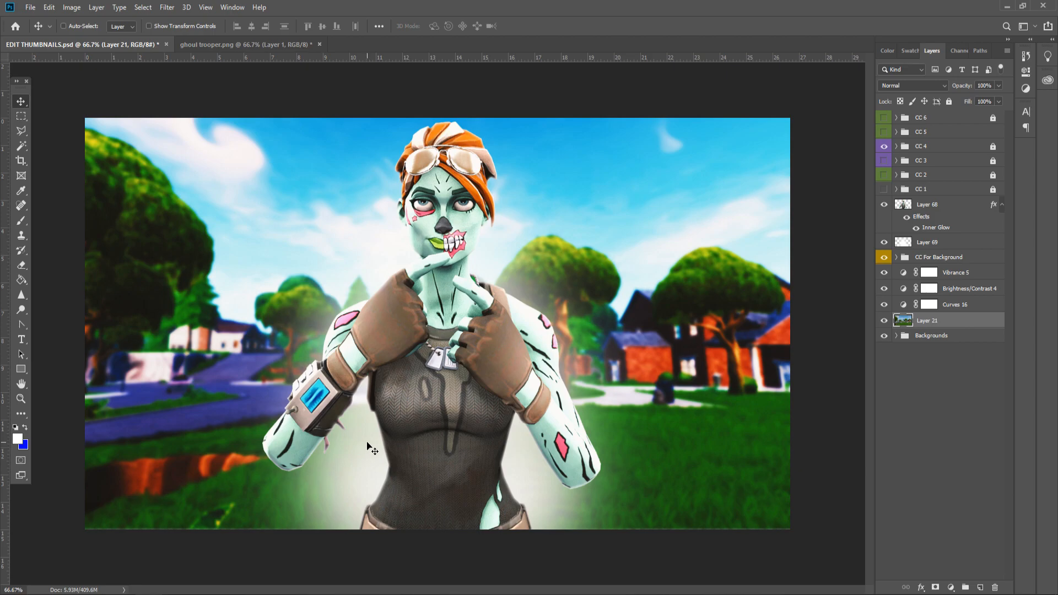
Switch to Photoshop, deselect all layers, and view the personal designer advert image before returning to EDIT THUMBNAILS.psd.
{"action": "left_click", "coordinate": [970, 374]}
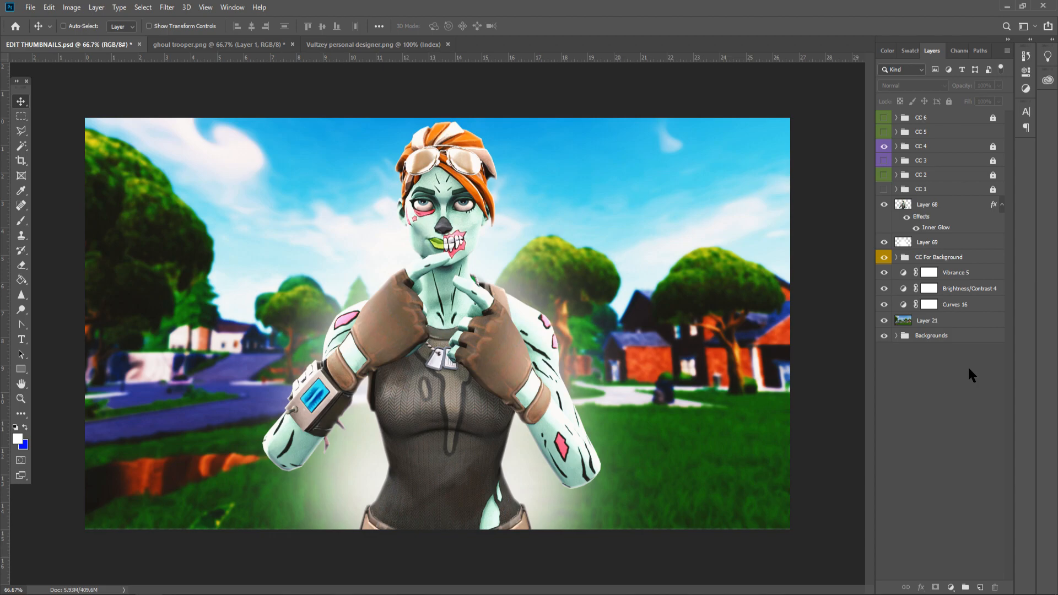
{"action": "left_click", "coordinate": [367, 46]}
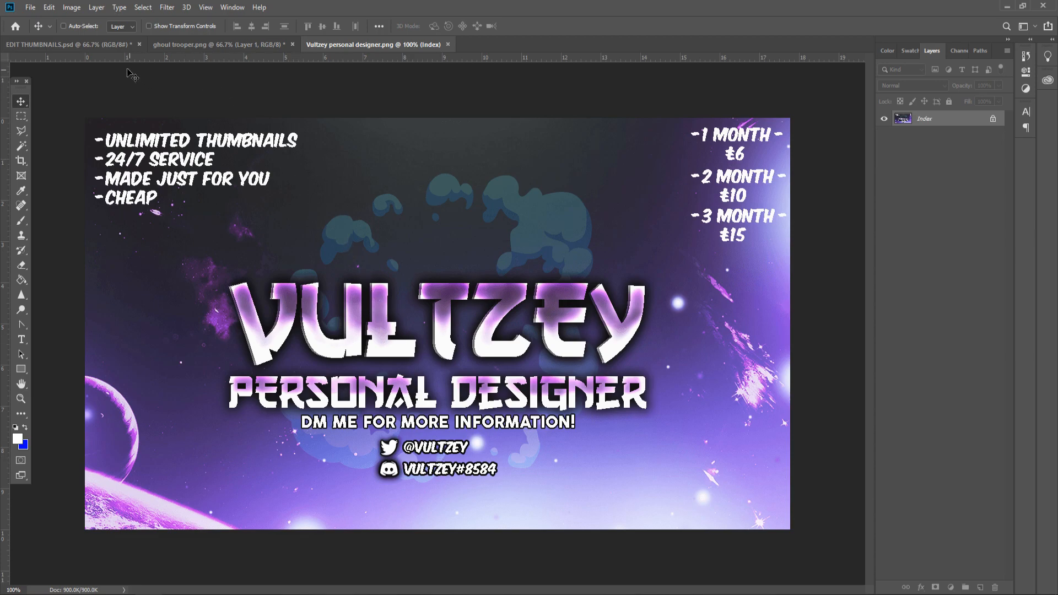
{"action": "left_click", "coordinate": [88, 45]}
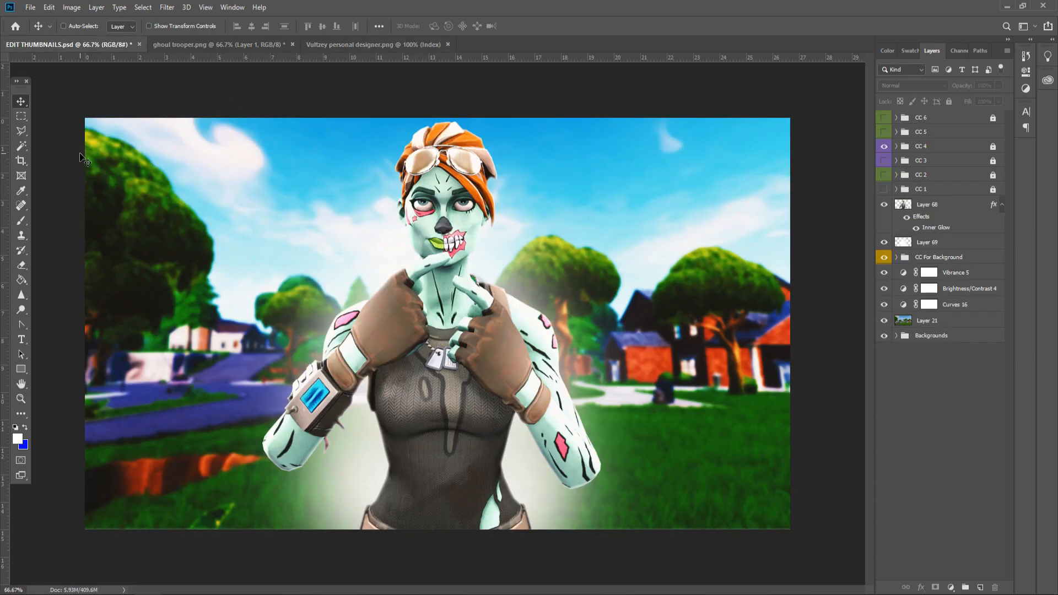